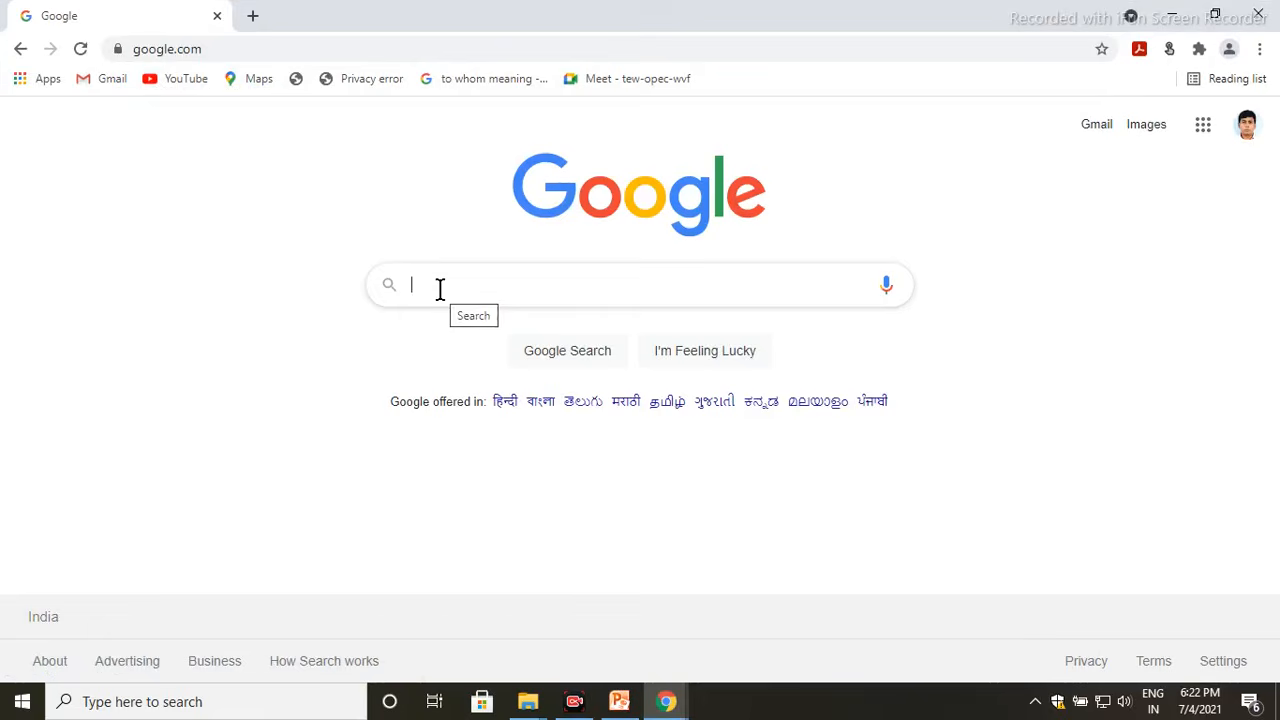
Search Google for "pspice link" and open the PSPICE Links page from Auburn Engineering
type("spi")
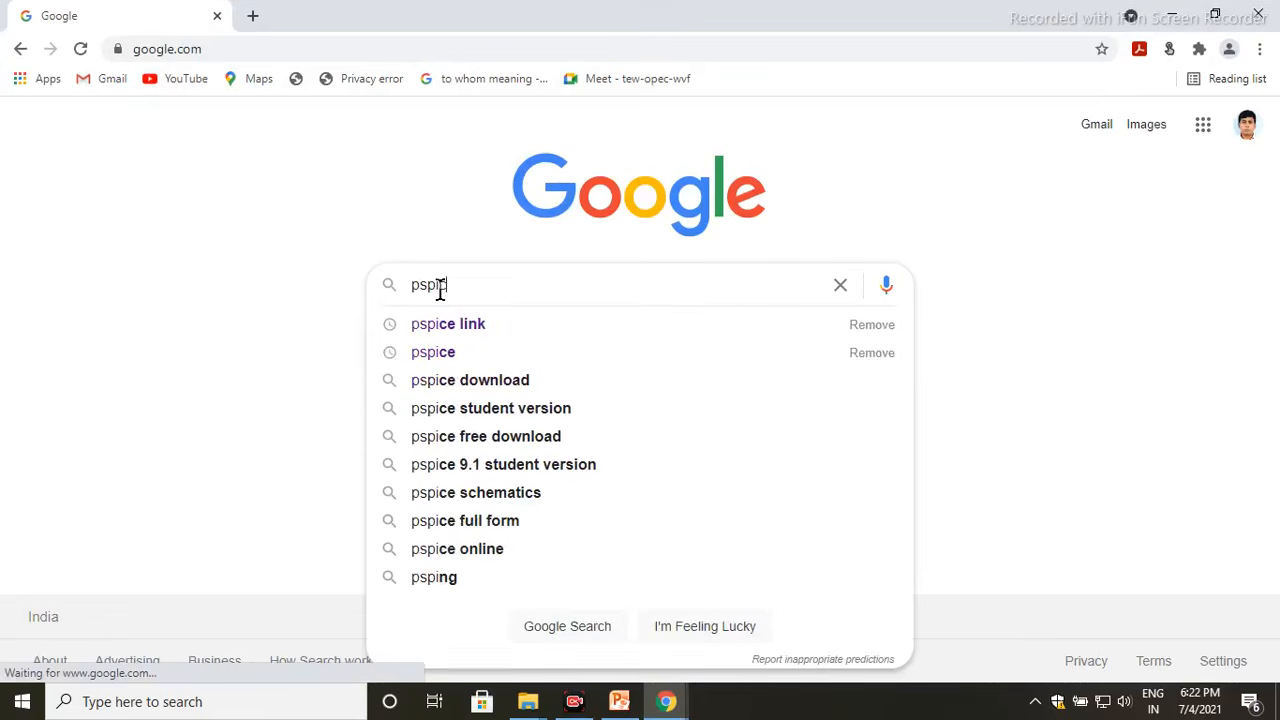
type("ce link")
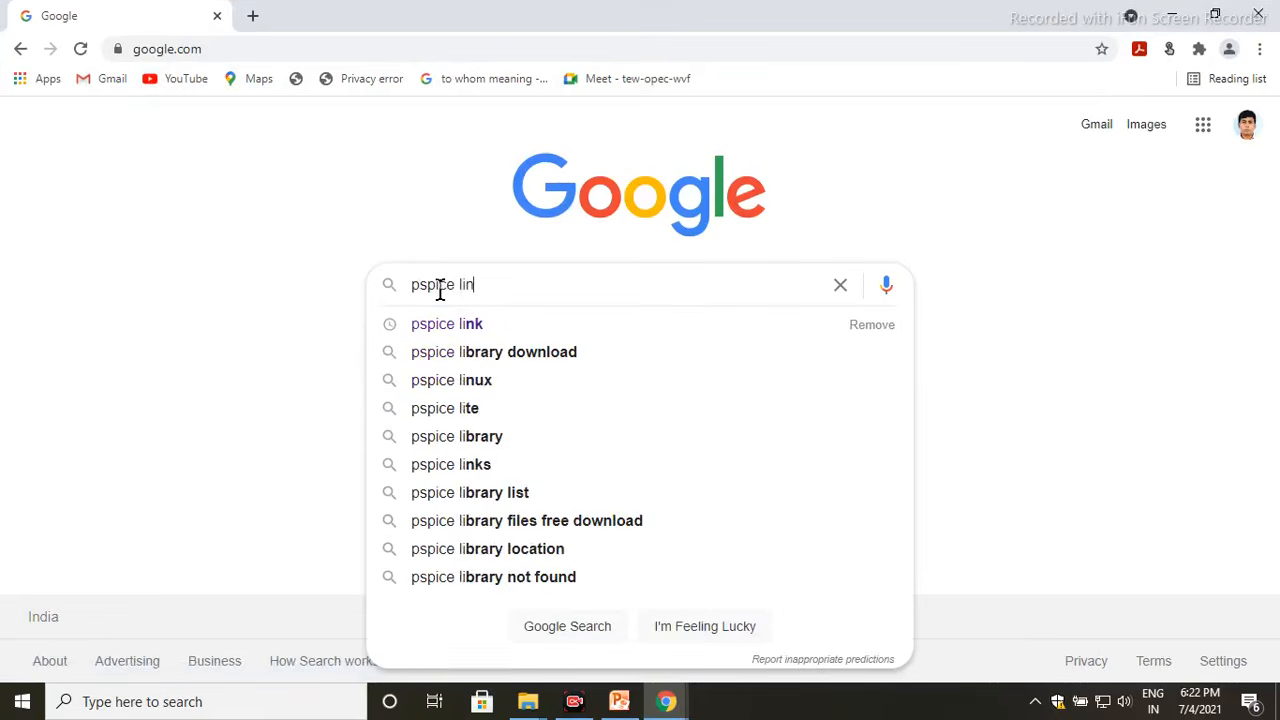
key("Return")
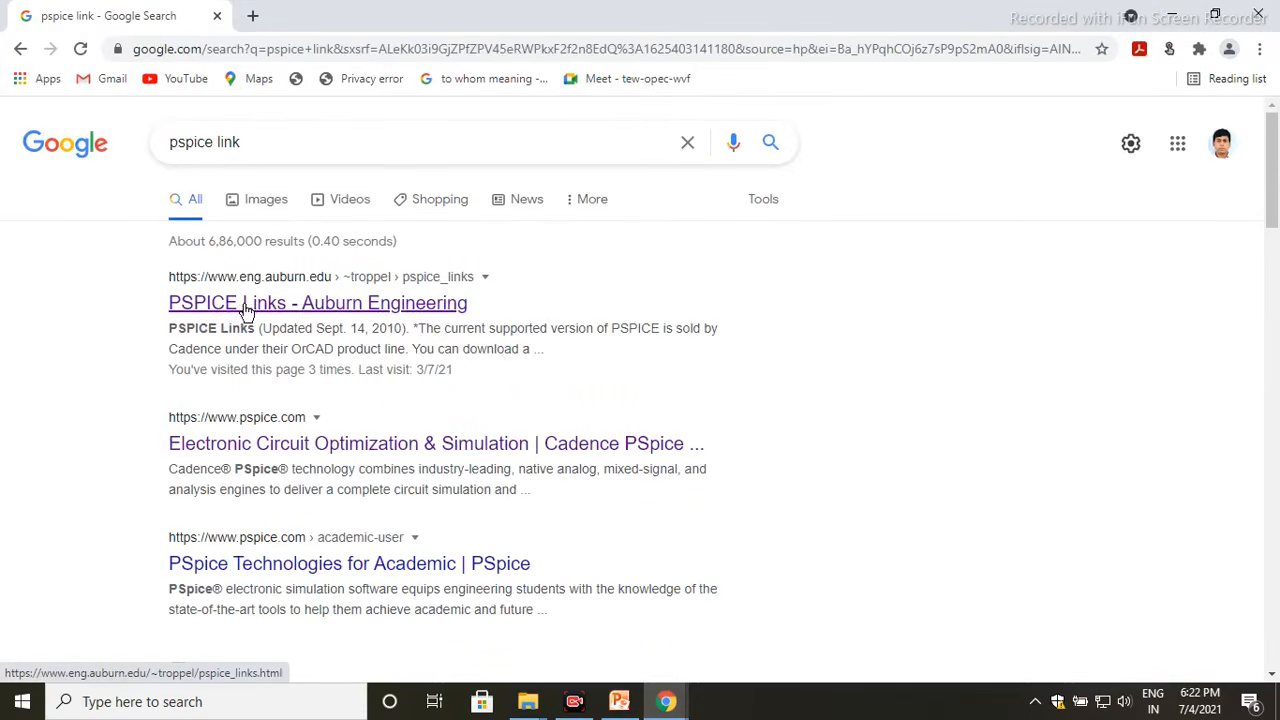
left_click(247, 312)
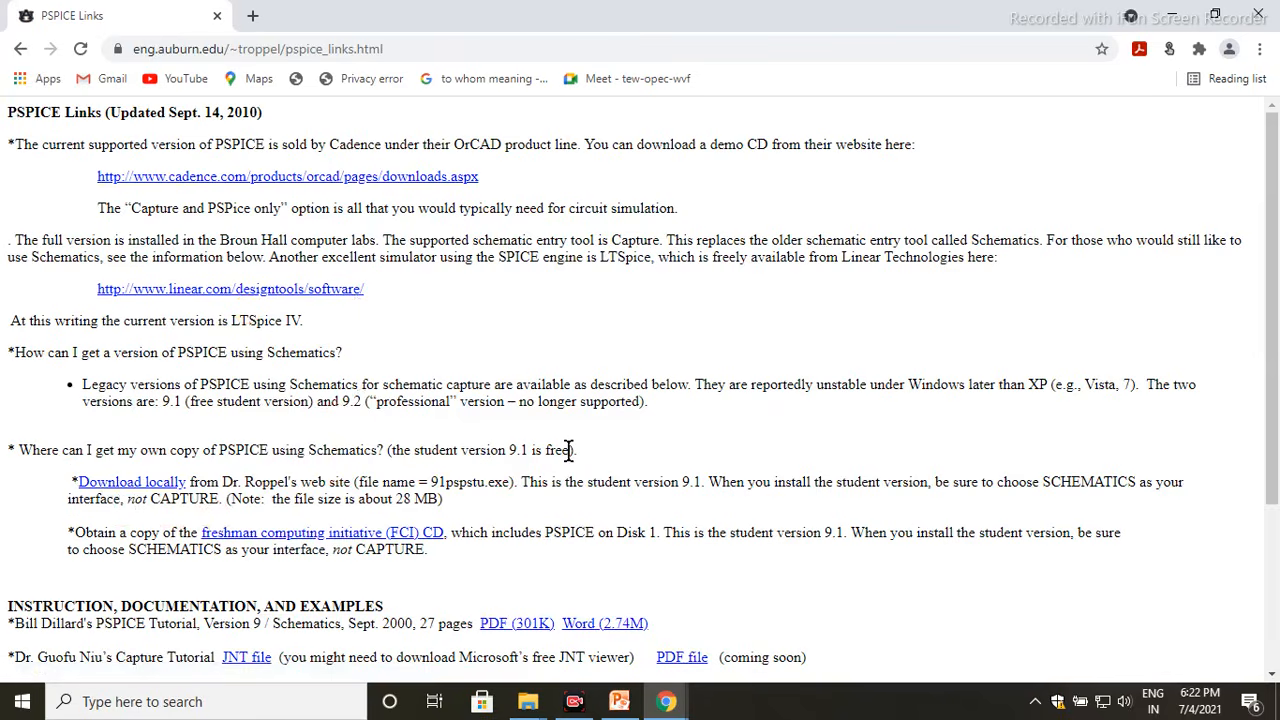
Download the free PSPICE student version 9.1 installer, 91pspstu.exe, using the local download link
left_click_drag(568, 450, 416, 451)
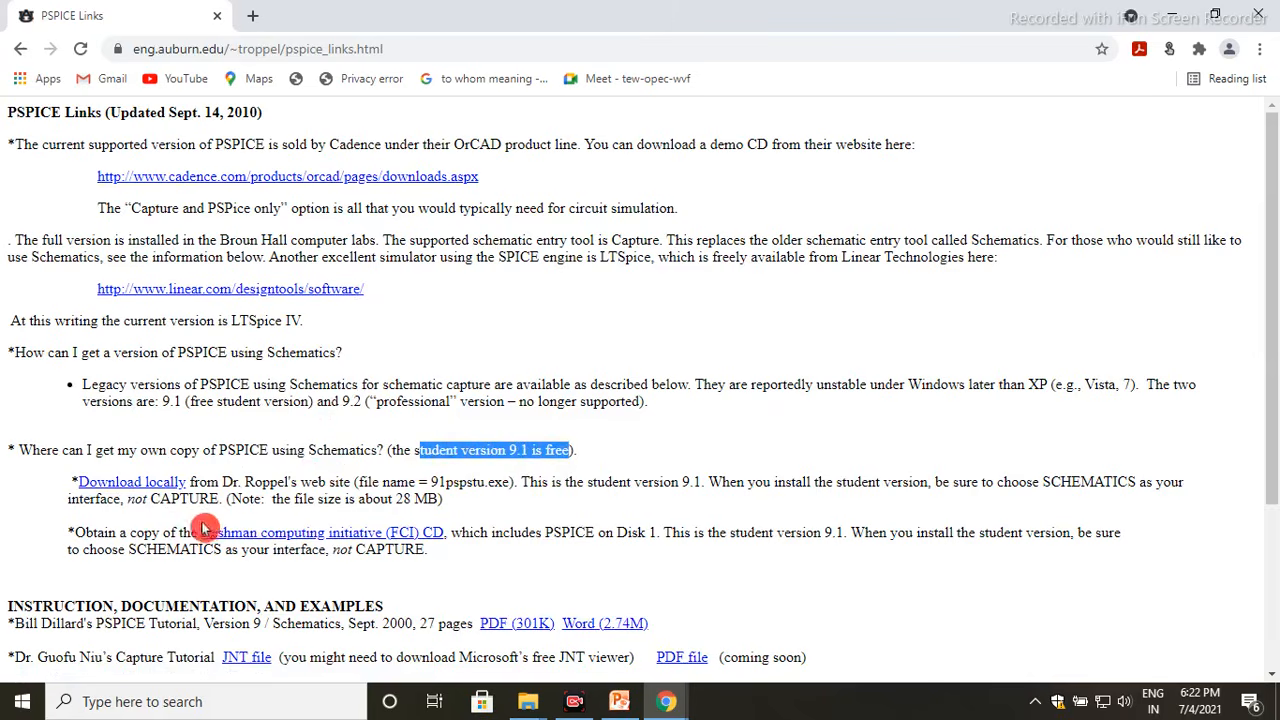
left_click(140, 482)
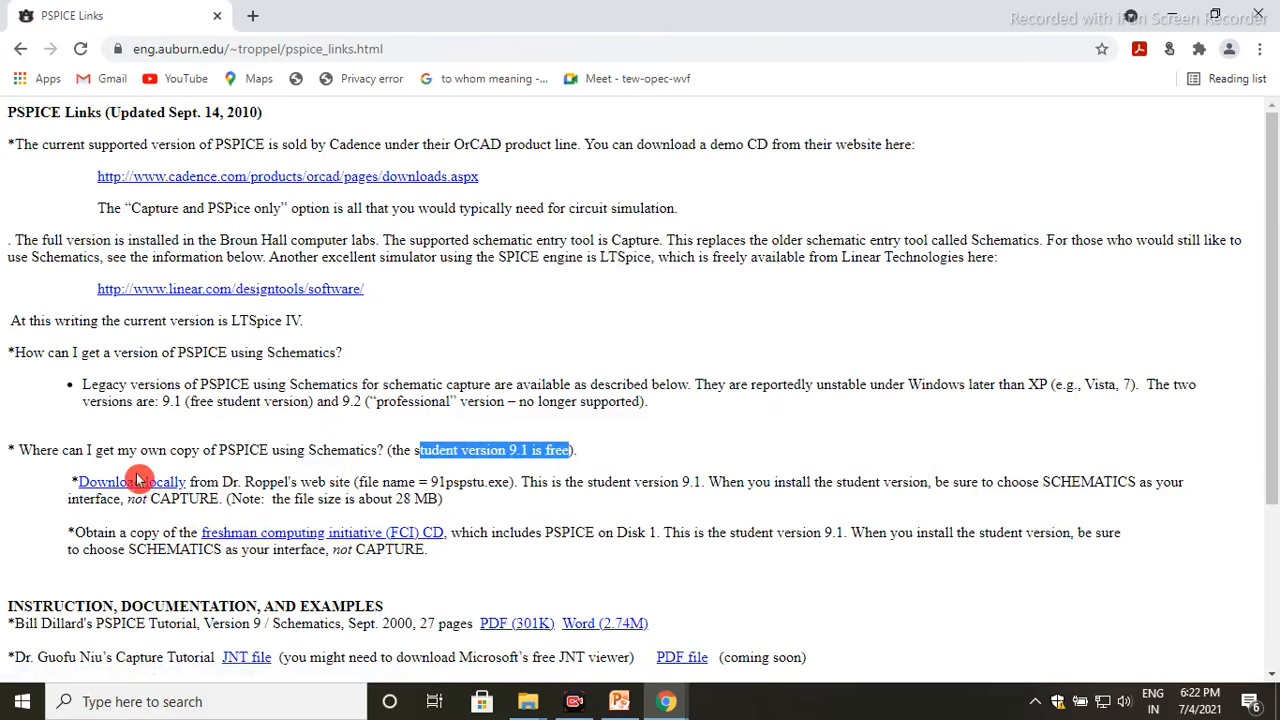
left_click(730, 442)
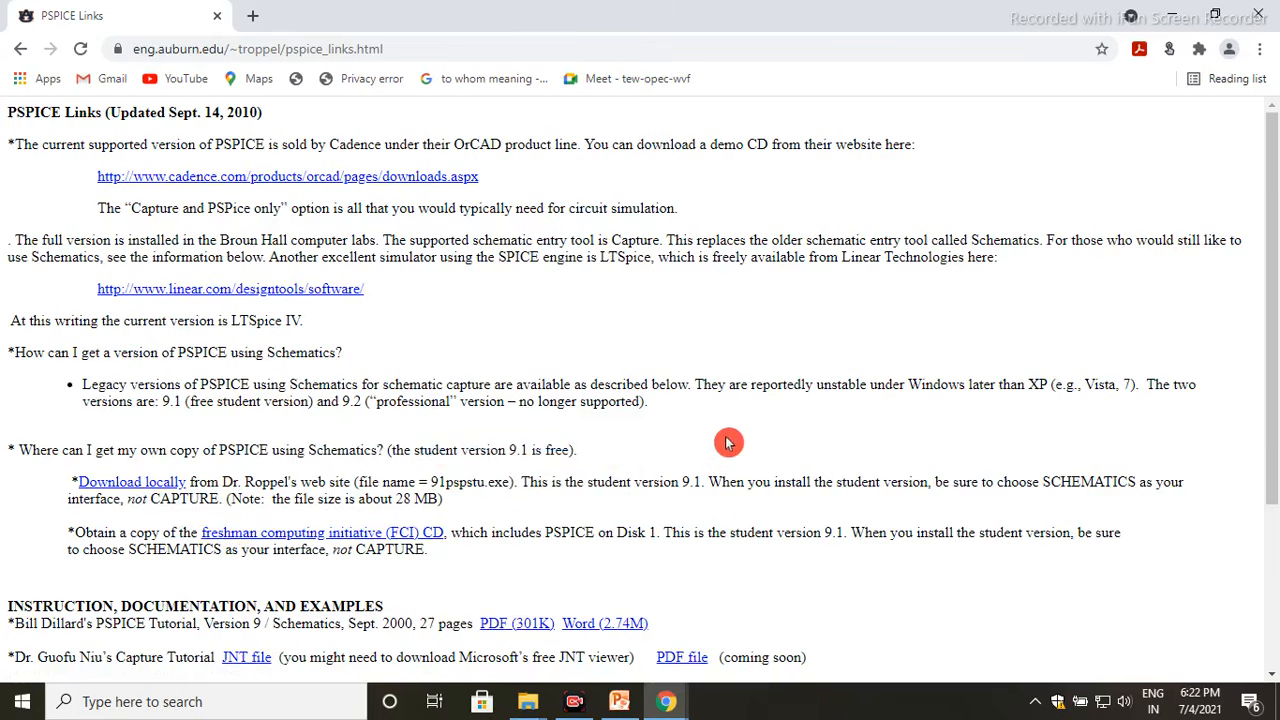
left_click(140, 484)
Show the downloaded 91pspstu.exe in its folder and copy the file
left_click(90, 670)
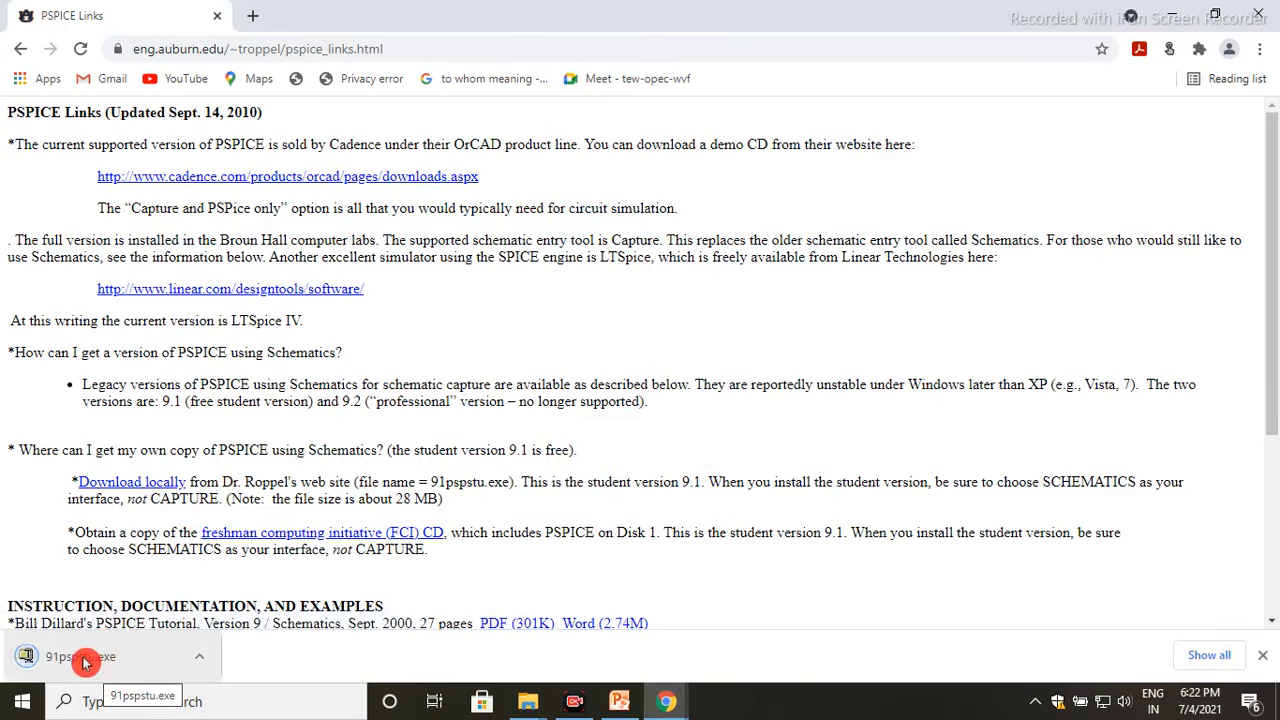
right_click(95, 662)
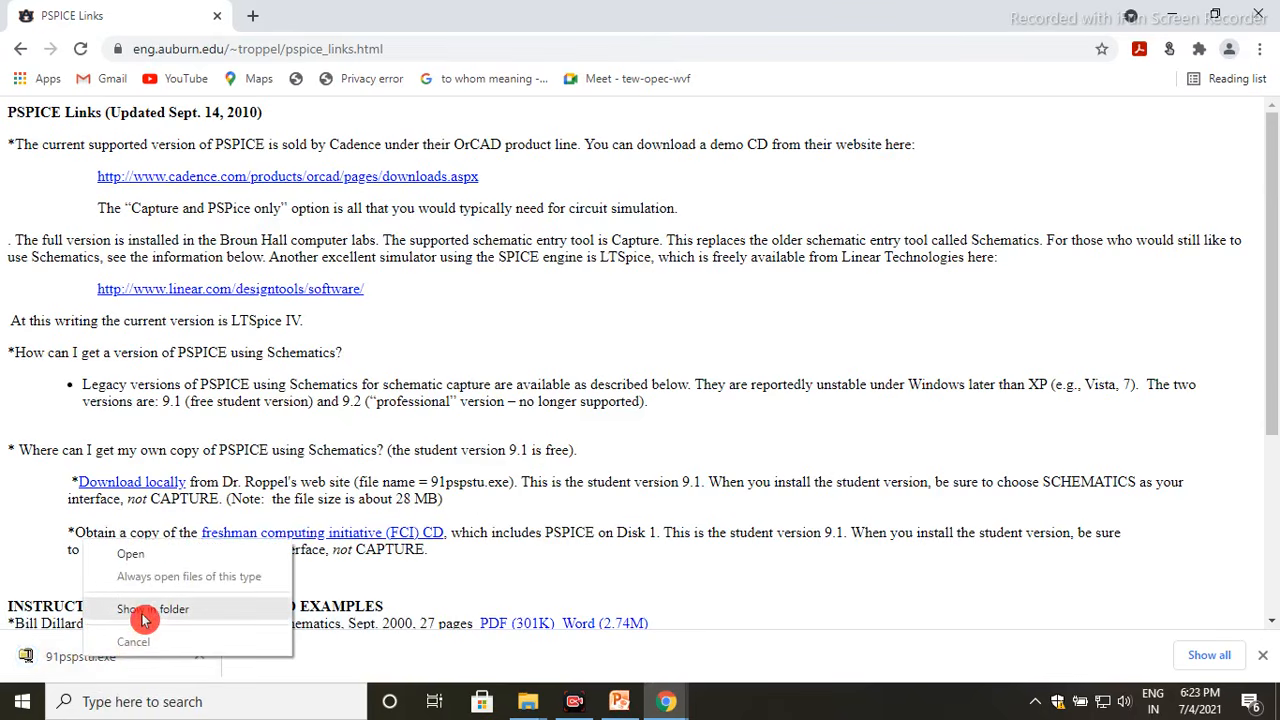
left_click(142, 611)
left_click(493, 432)
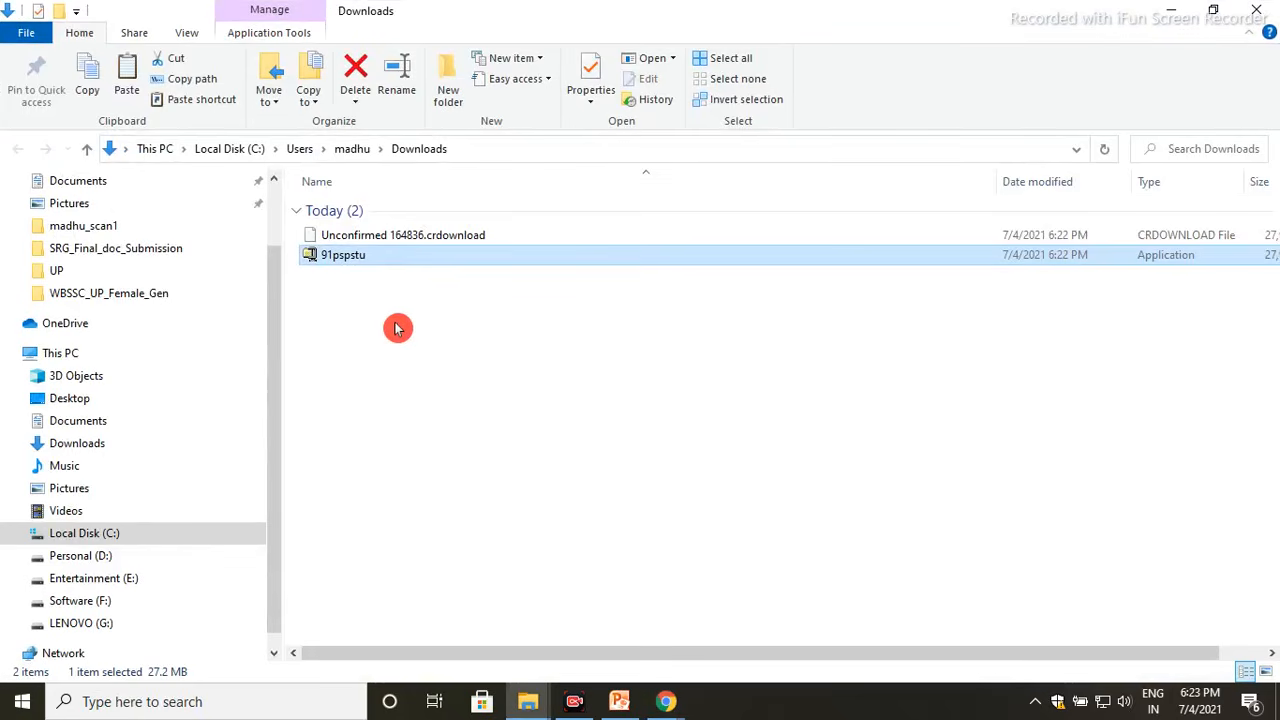
right_click(355, 259)
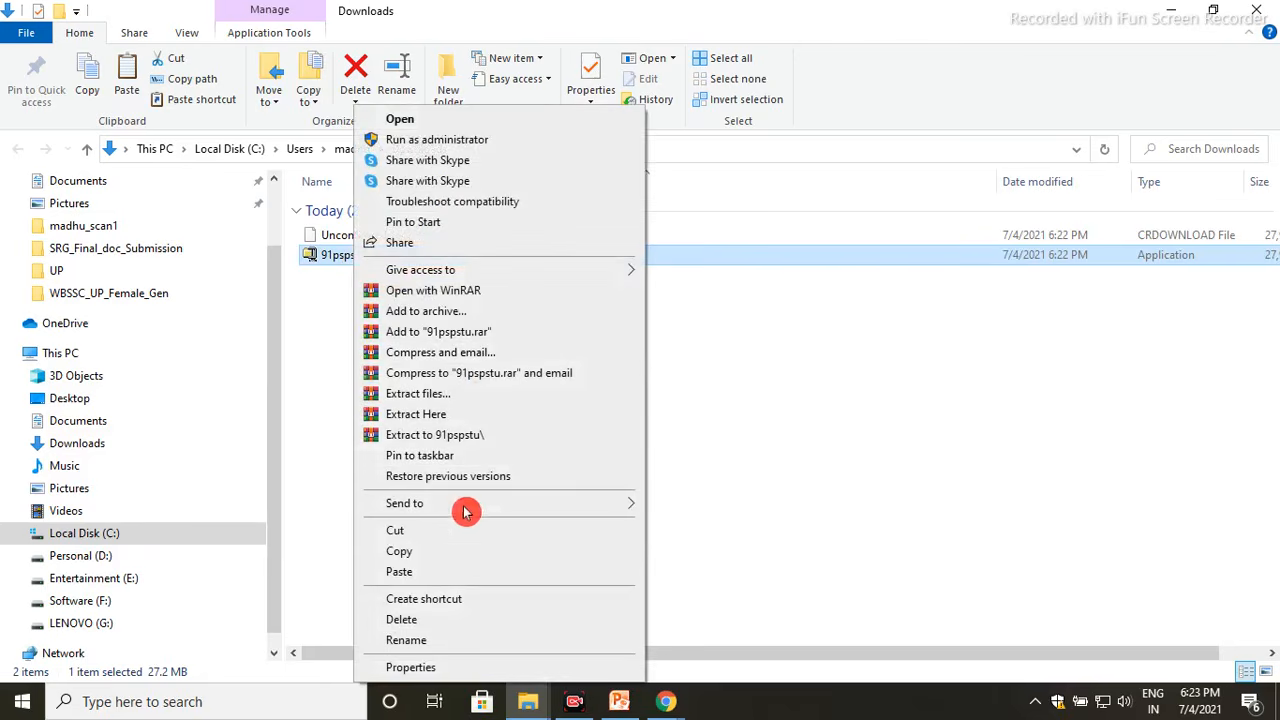
left_click(428, 551)
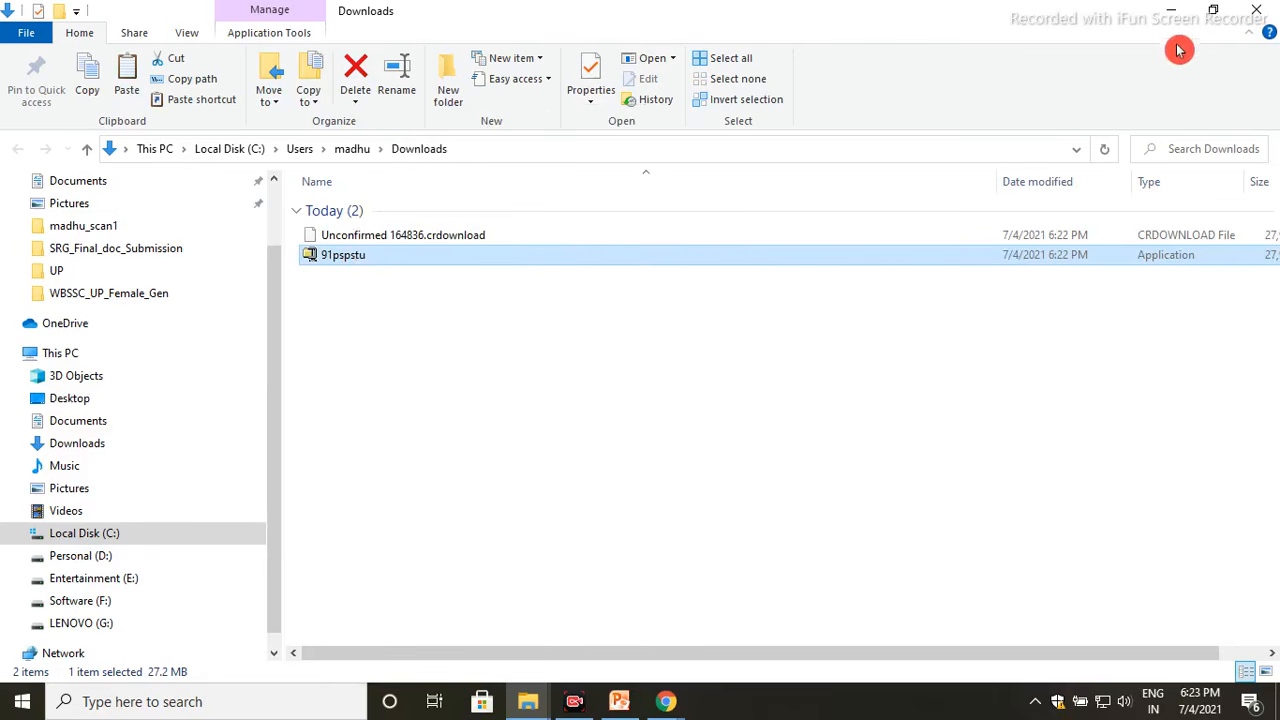
Open the SPSPICE folder on the desktop and paste the copied 91pspstu file into it
left_click(1170, 10)
left_click(1172, 15)
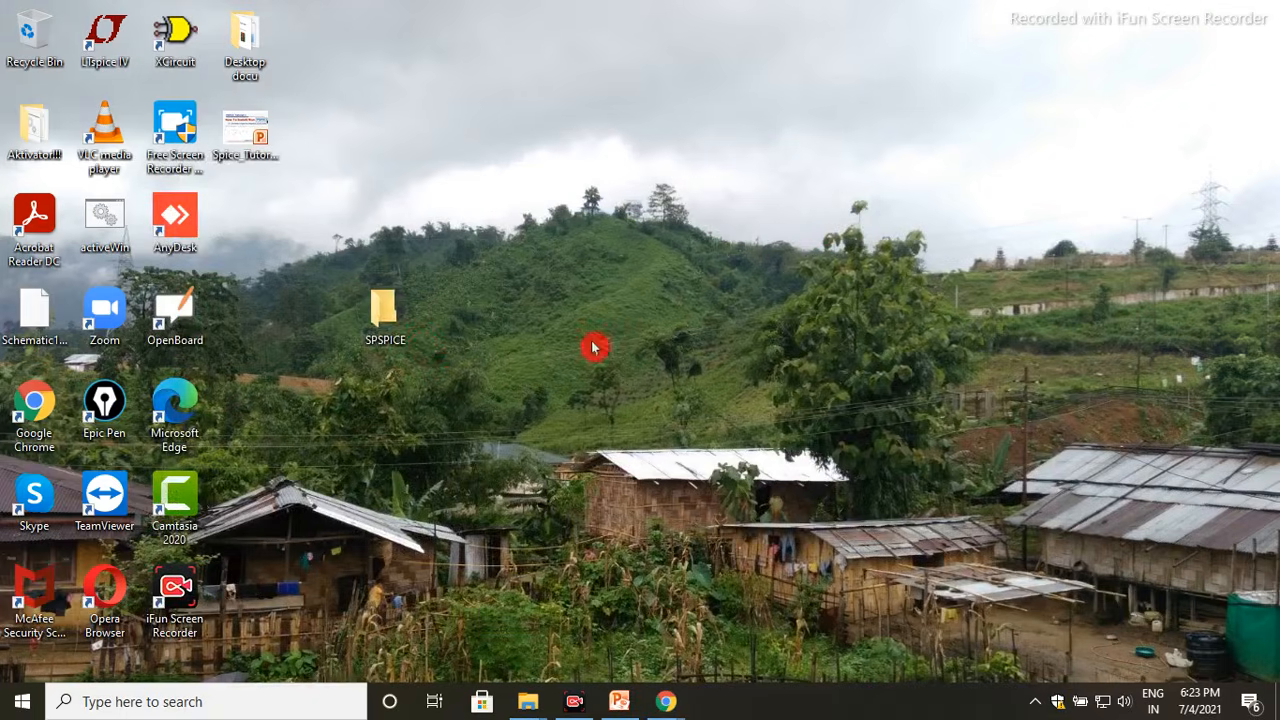
double_click(385, 311)
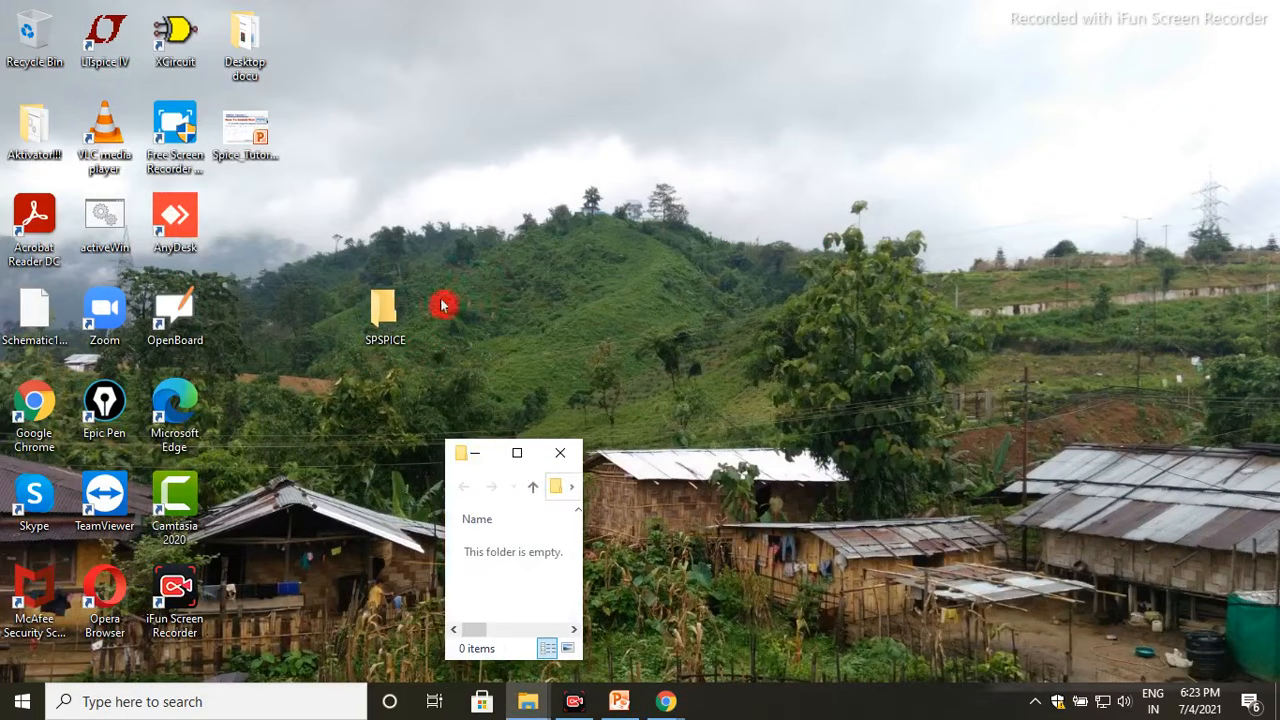
double_click(510, 447)
right_click(474, 306)
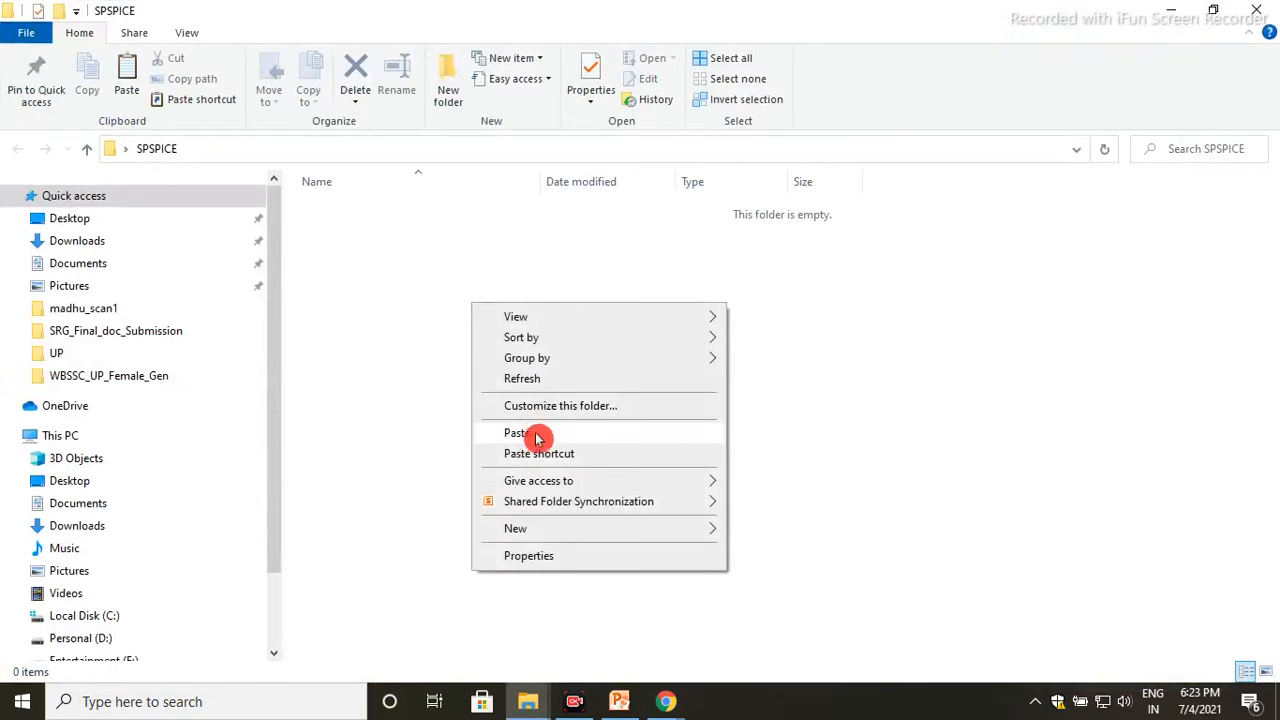
left_click(535, 433)
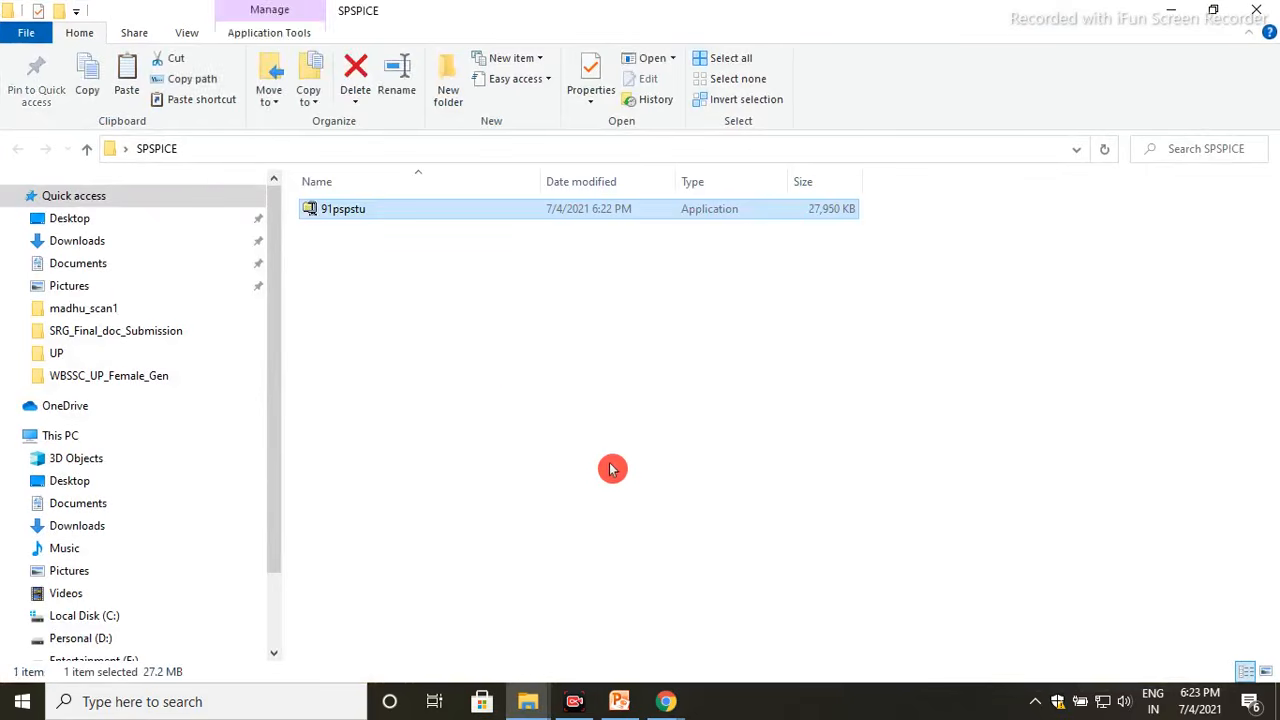
left_click(600, 462)
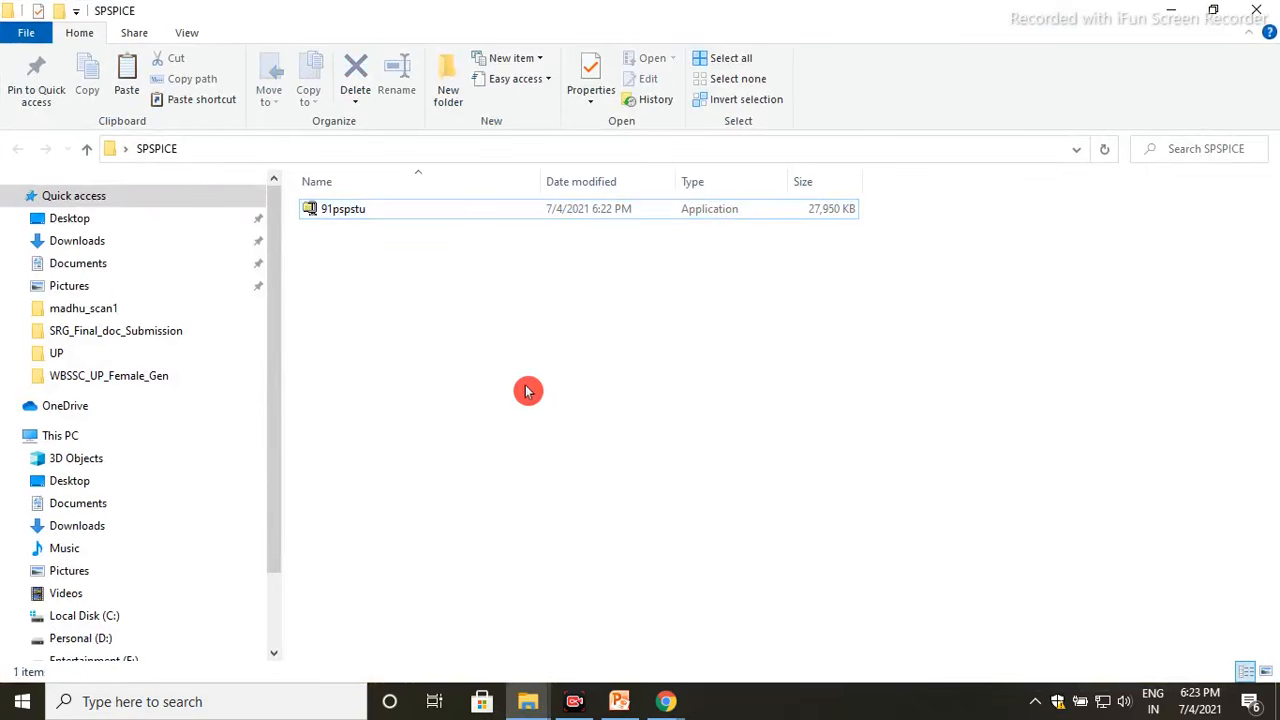
Extract 91pspstu directly into the SPSPICE folder and launch the extracted Setup application
right_click(348, 214)
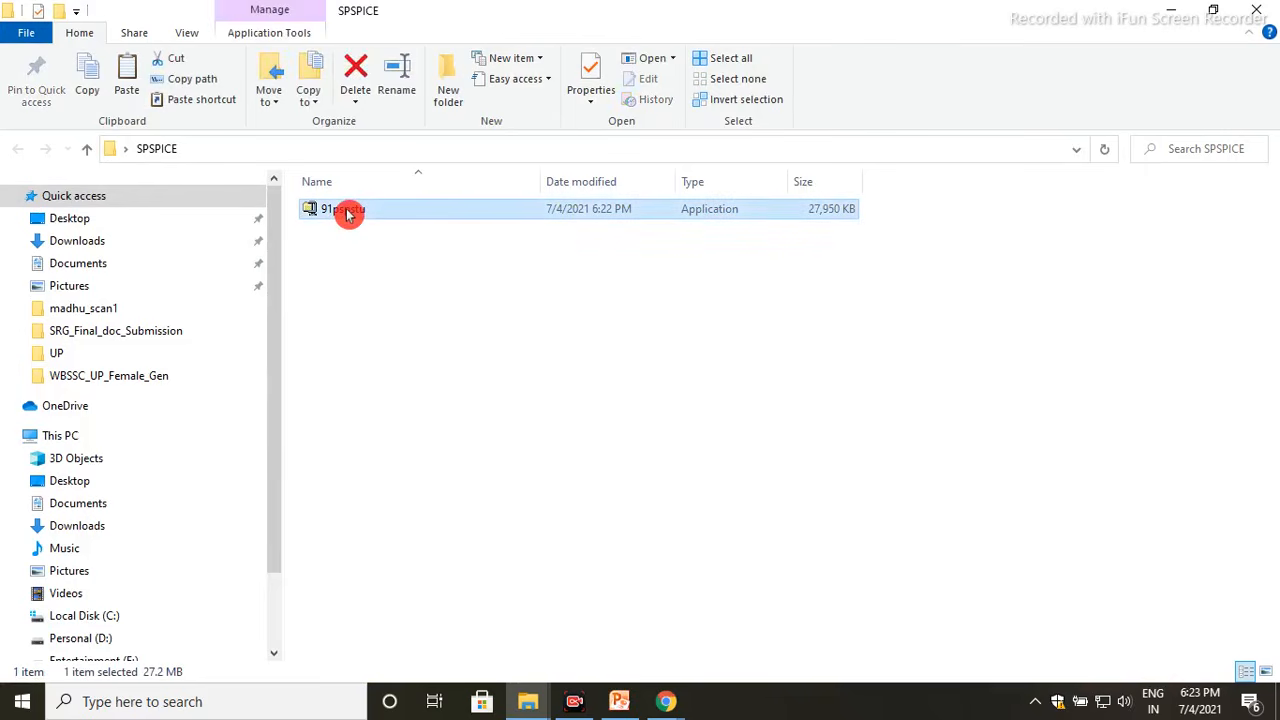
left_click(446, 420)
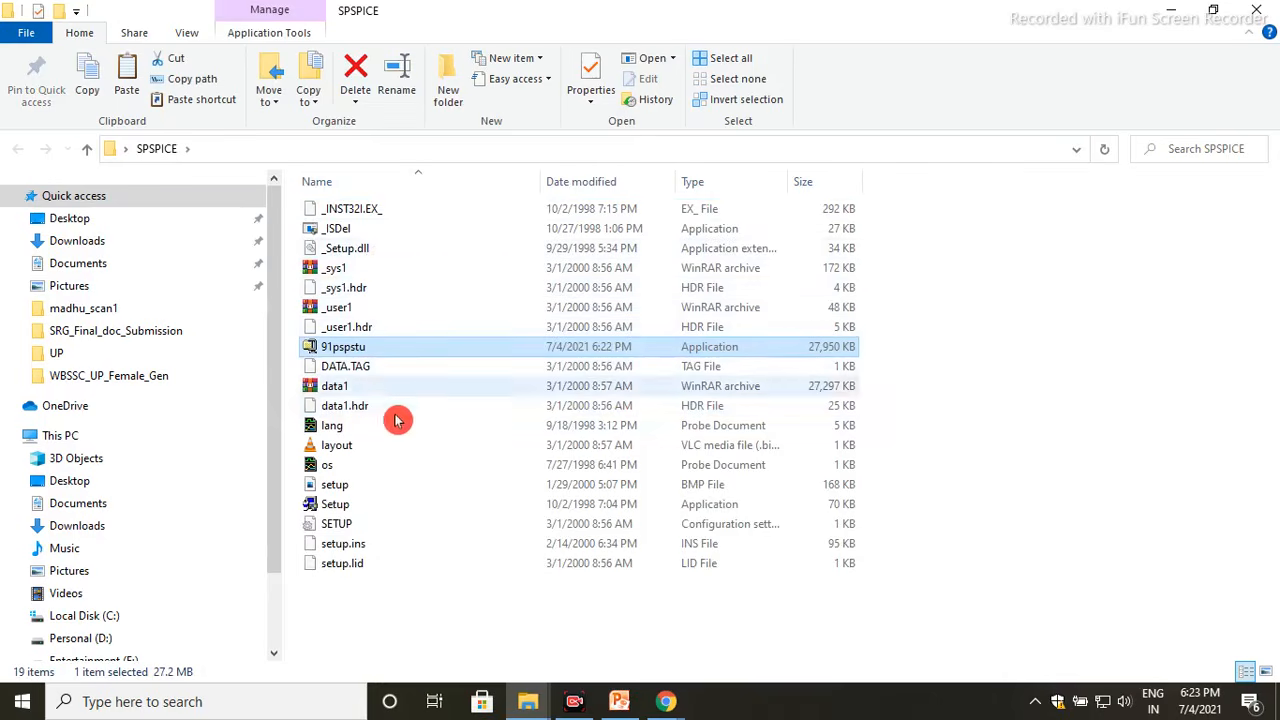
double_click(385, 506)
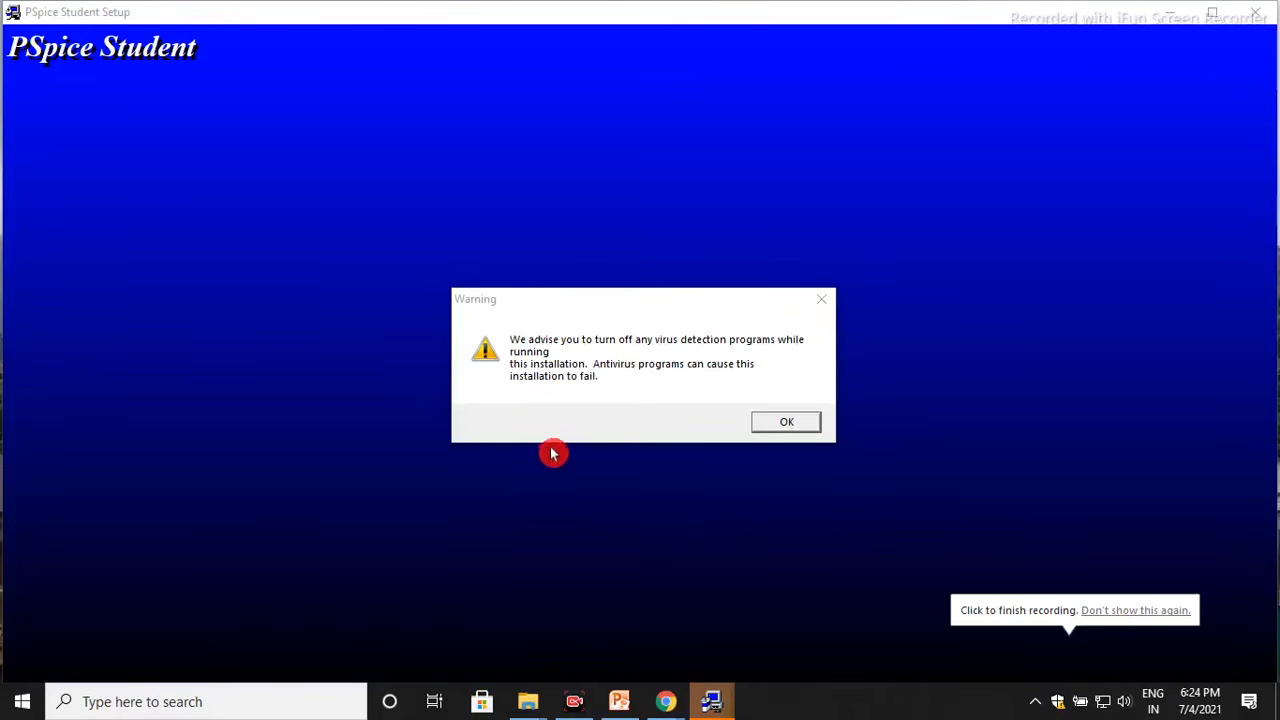
Acknowledge the antivirus warning and confirm having administrative privileges to continue the PSpice Student installation
left_click(1256, 661)
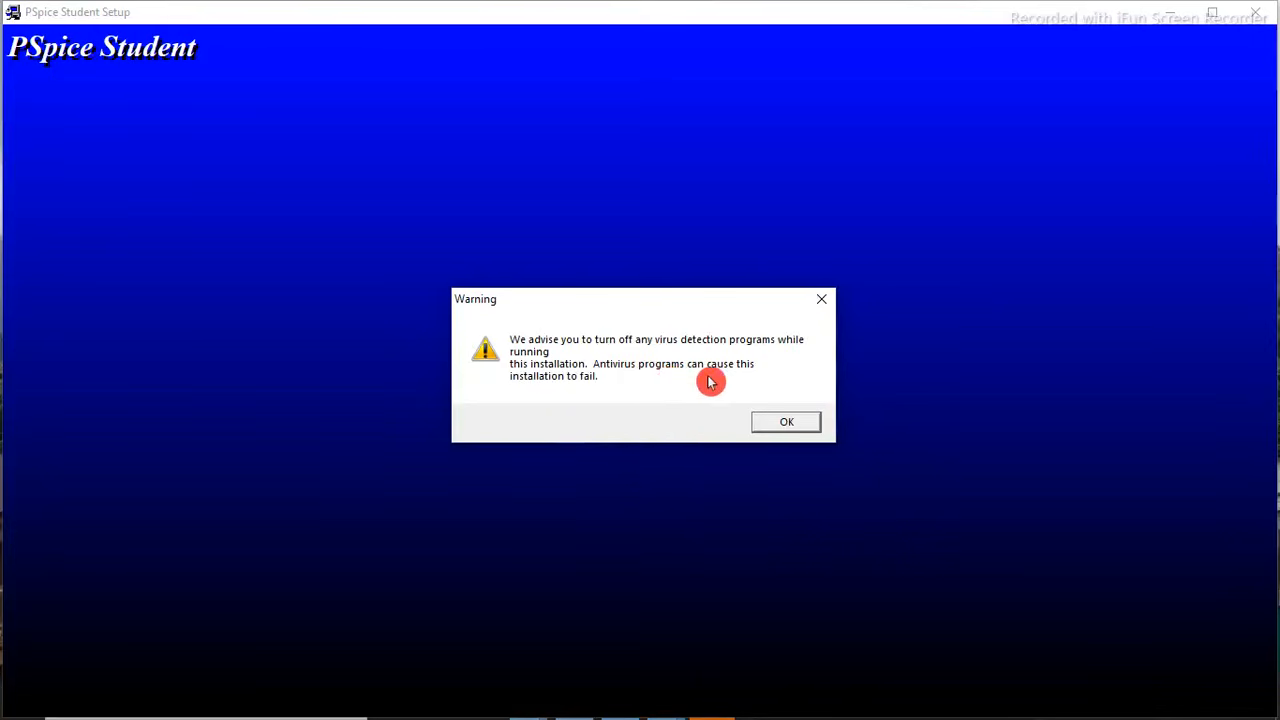
left_click(785, 424)
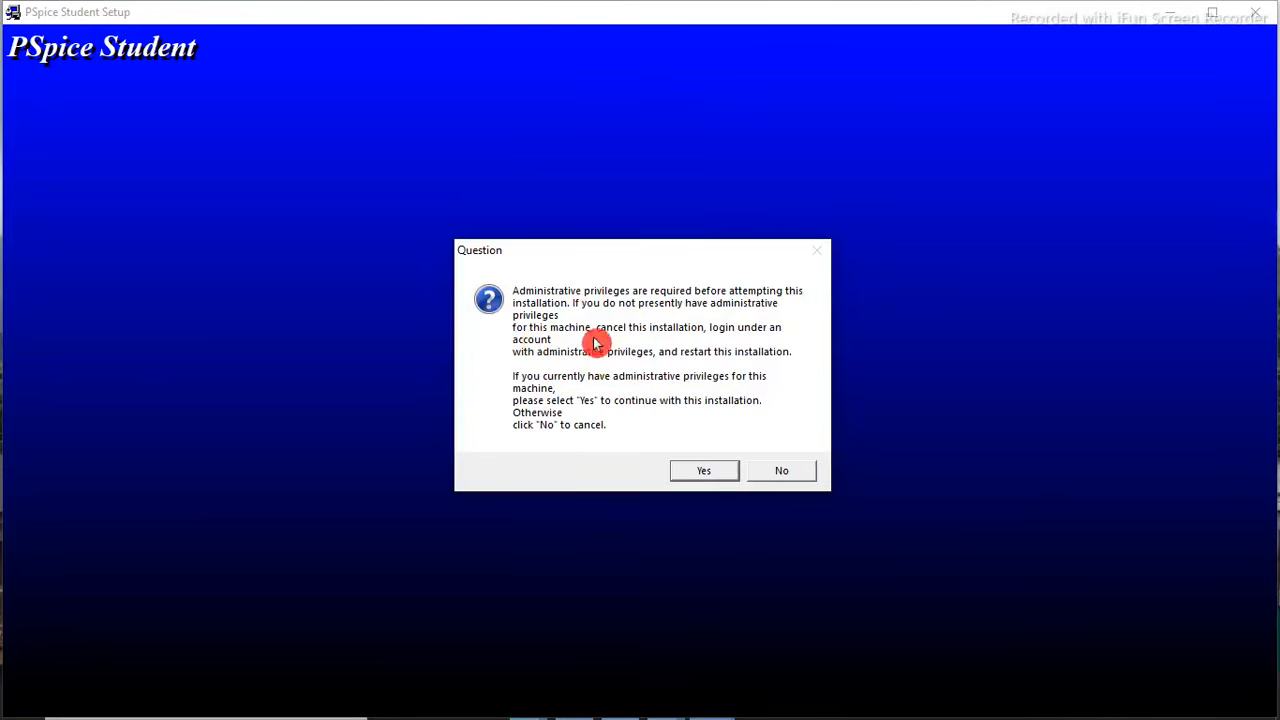
left_click(706, 472)
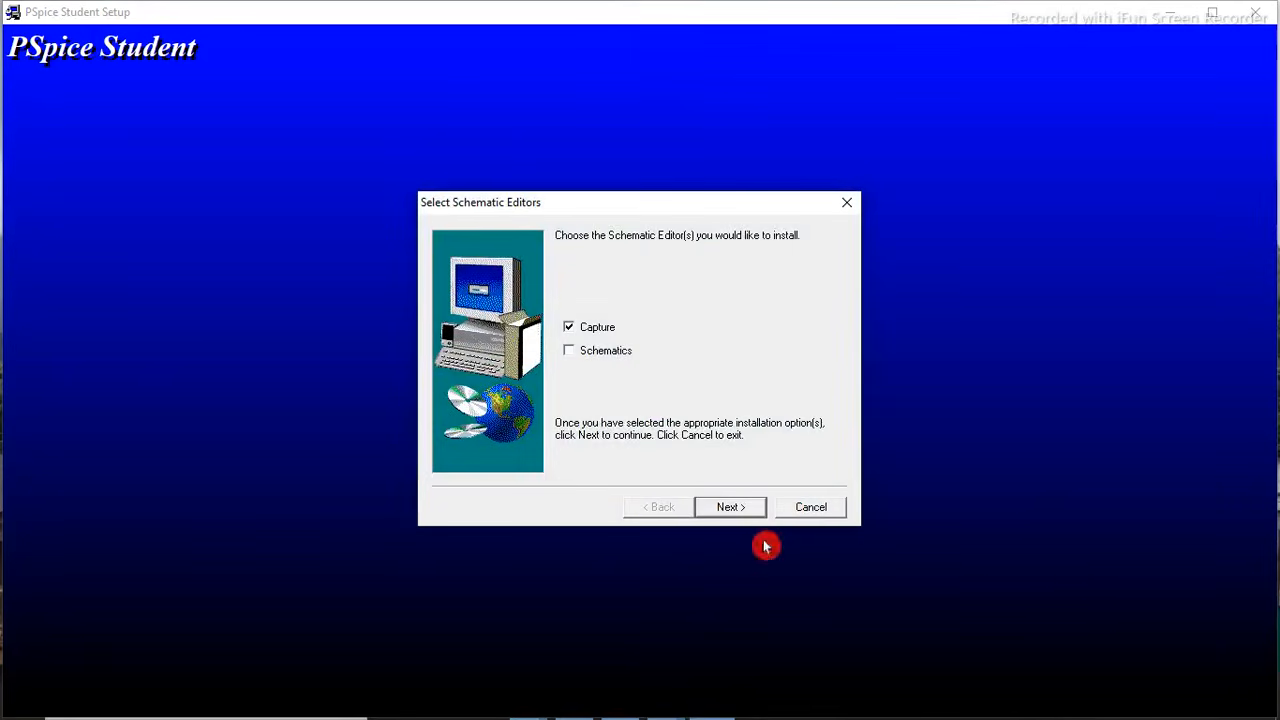
Install both Capture and Schematics, keeping the directory C:\Program Files\OrCAD_Demo and the program folder PSpice Student
left_click(570, 352)
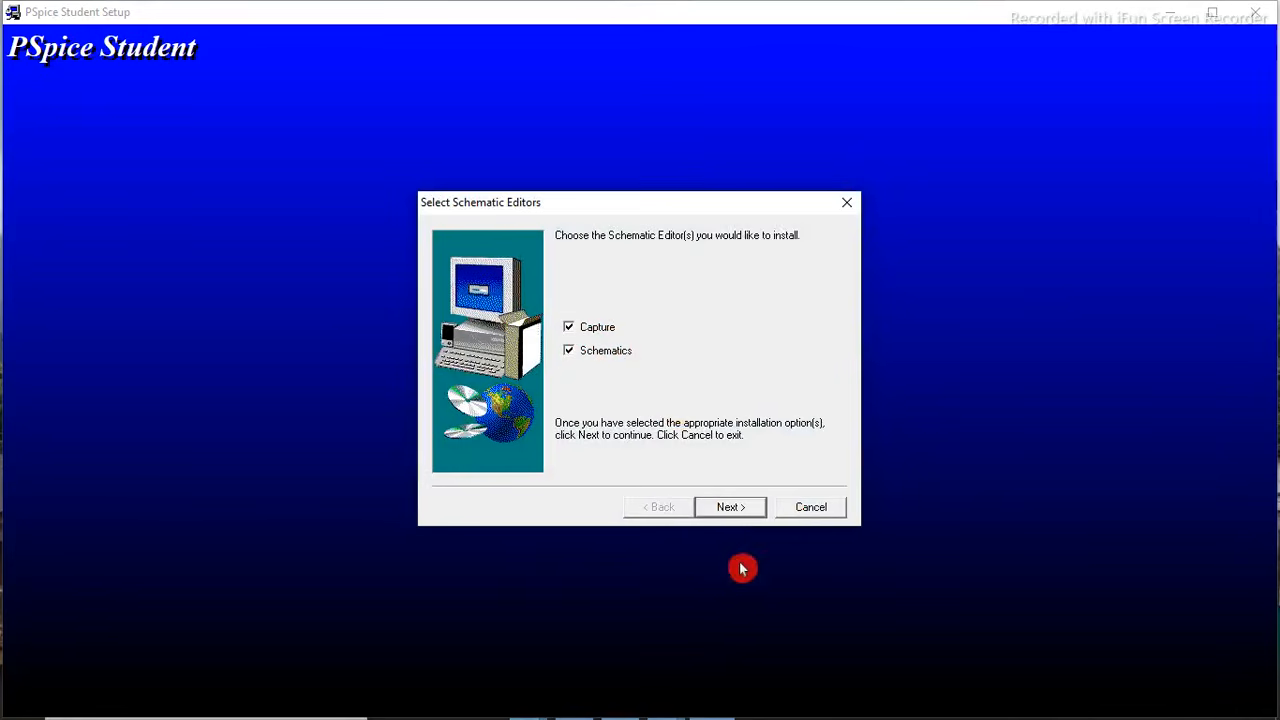
left_click(732, 508)
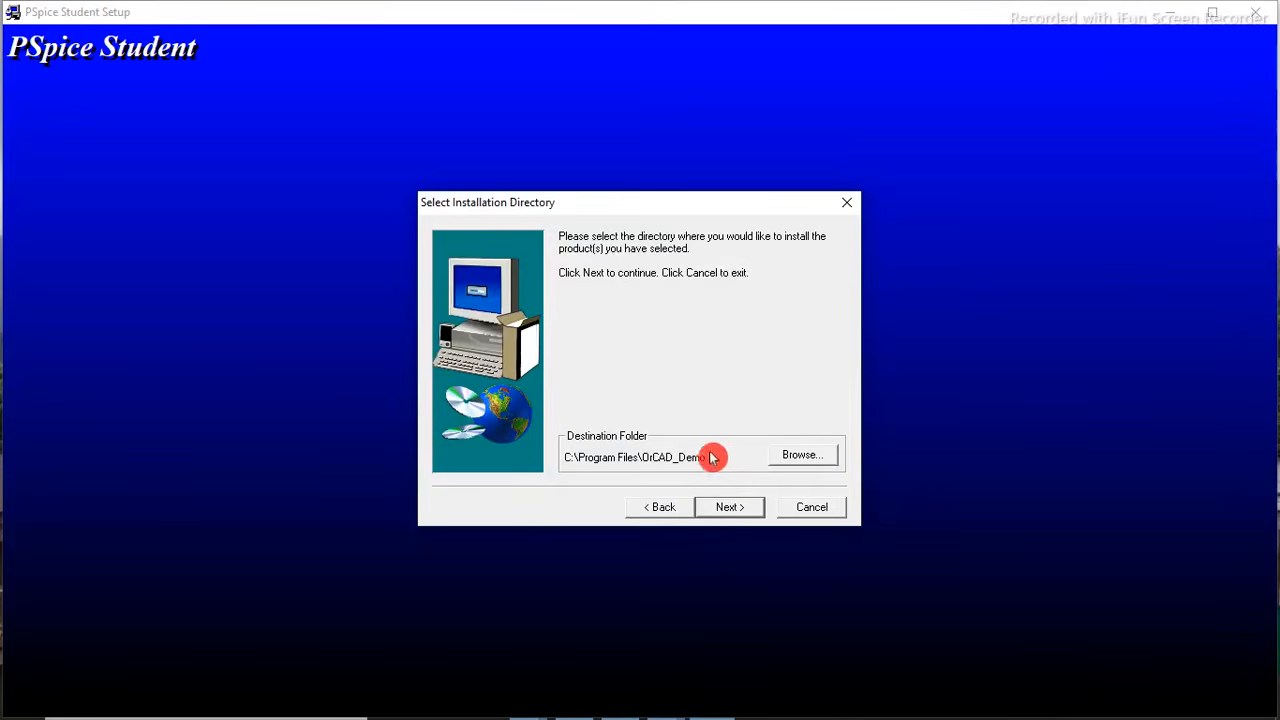
left_click(732, 507)
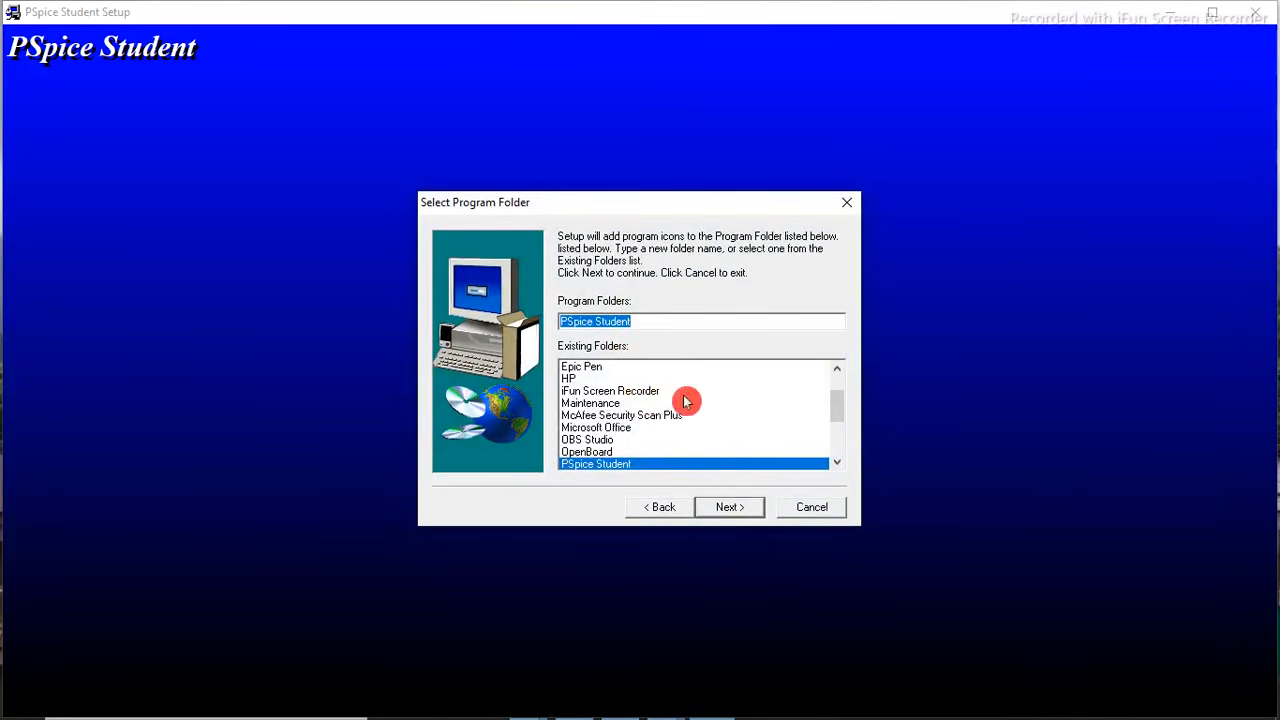
left_click(740, 510)
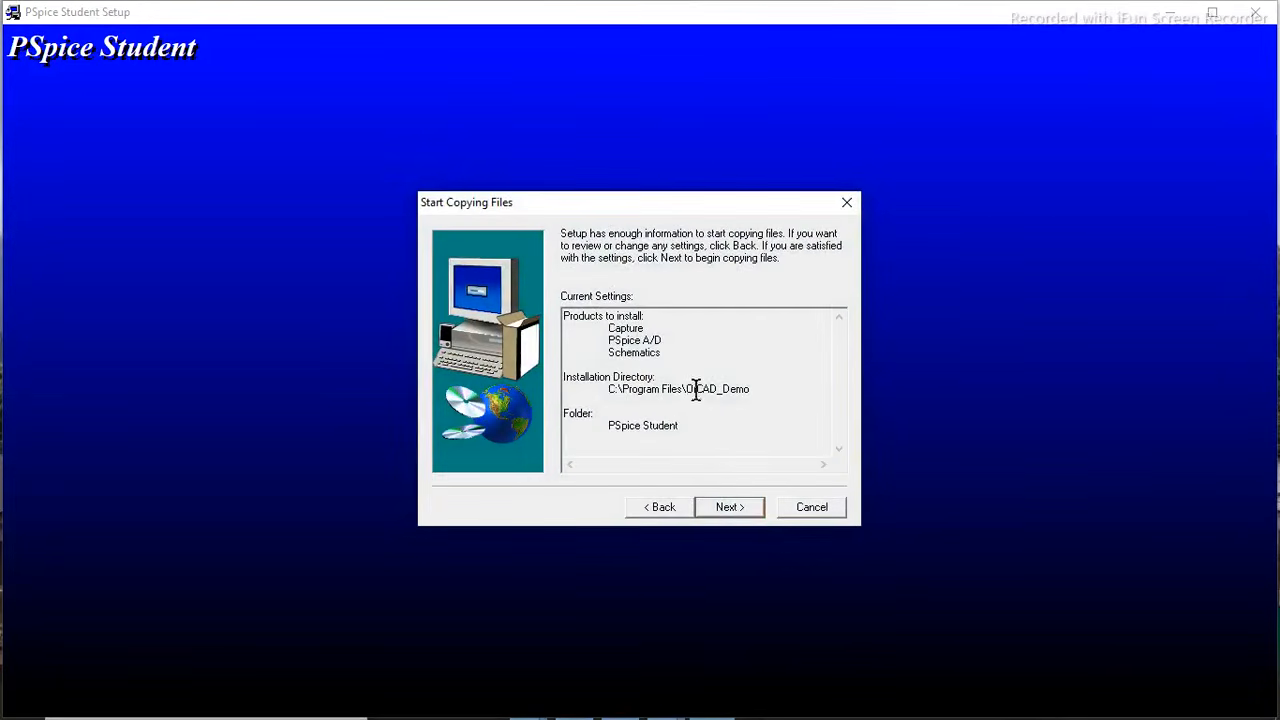
left_click(748, 512)
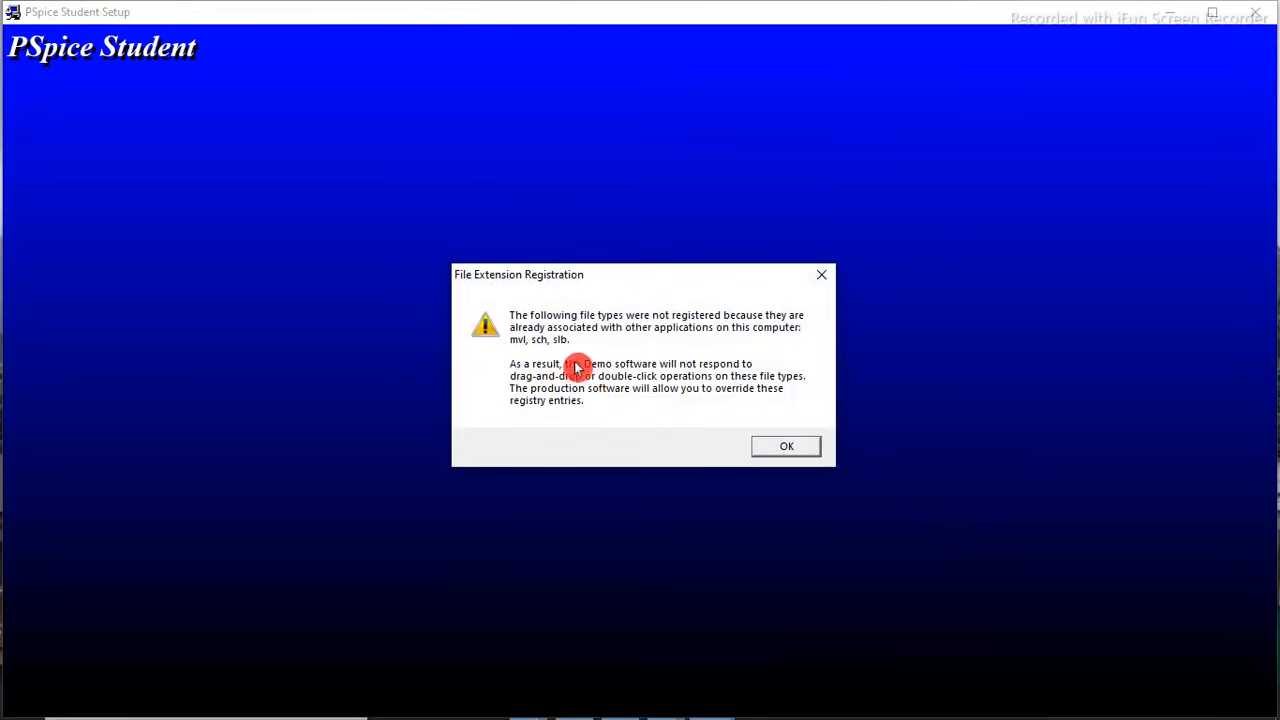
Accept the file extension registration notice and finish the setup with viewing of the release notes turned off
left_click(789, 452)
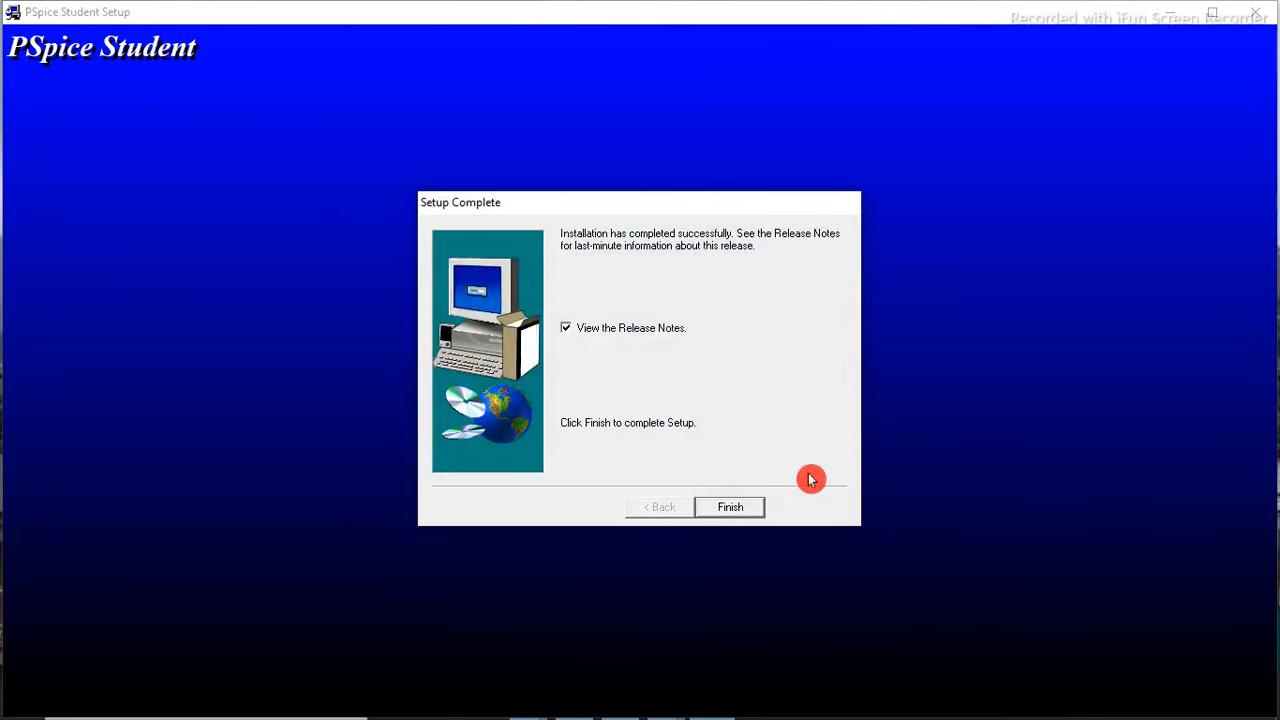
left_click(571, 333)
left_click(735, 507)
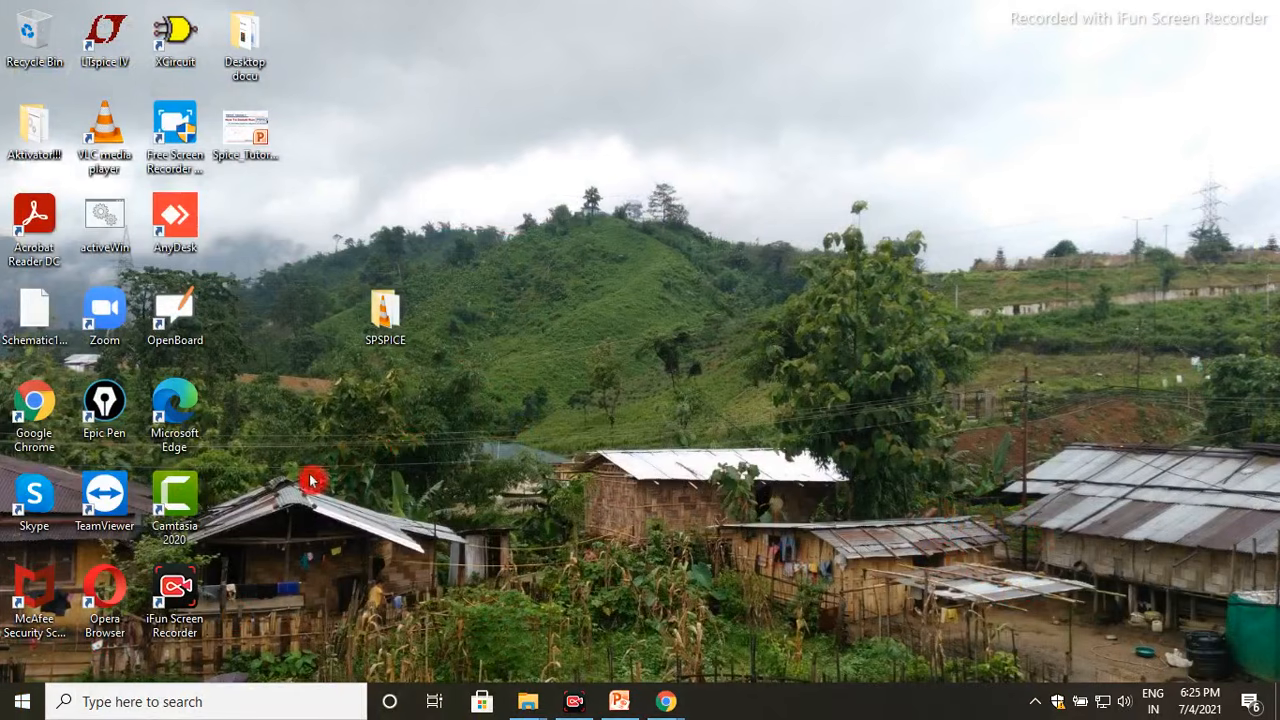
Launch PSpice Design Manager from the PSpice Student programs and open a blank schematic in PSpice Schematics
left_click(25, 706)
scroll(155, 530, "down", 1)
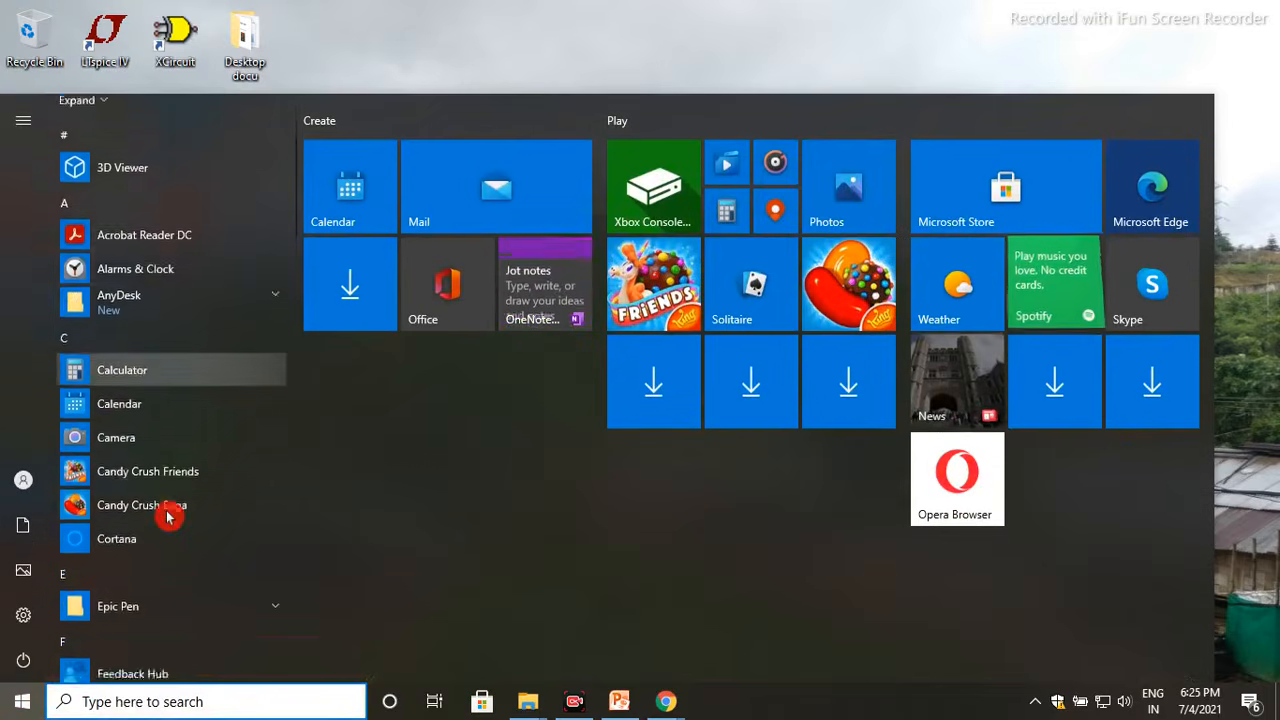
scroll(168, 515, "down", 6)
scroll(180, 510, "down", 6)
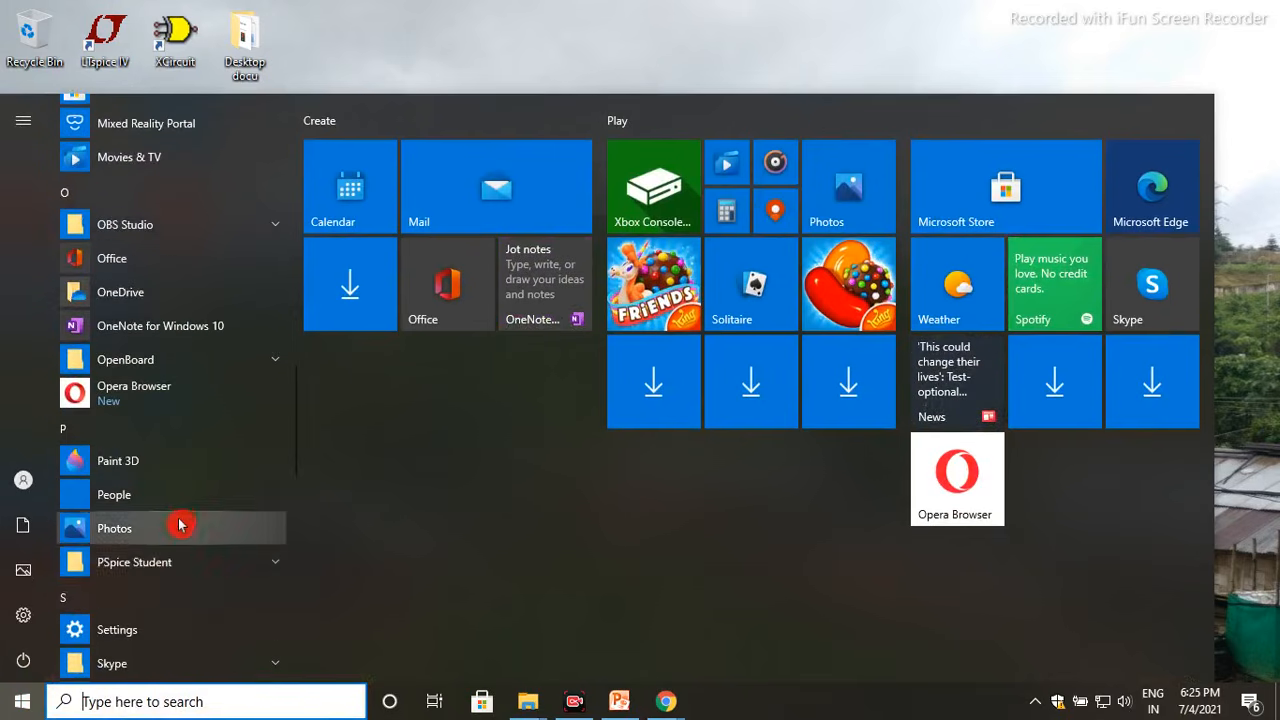
left_click(270, 566)
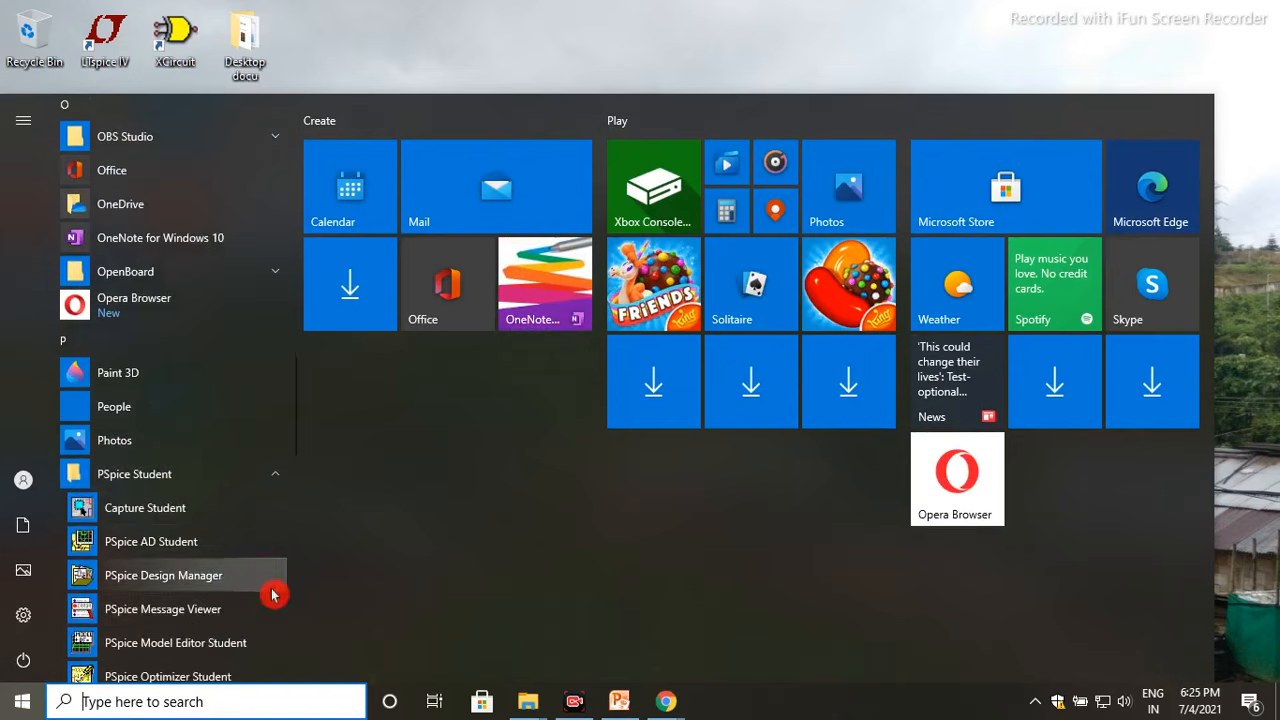
left_click(190, 575)
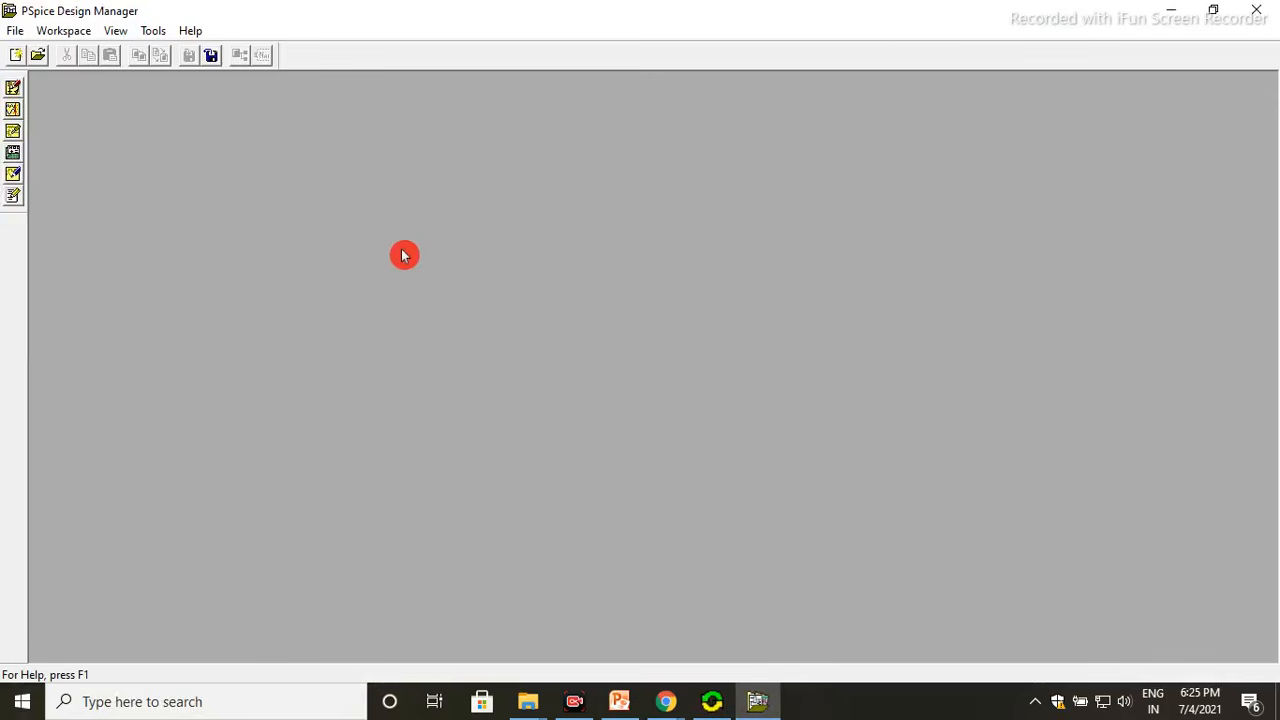
left_click(13, 92)
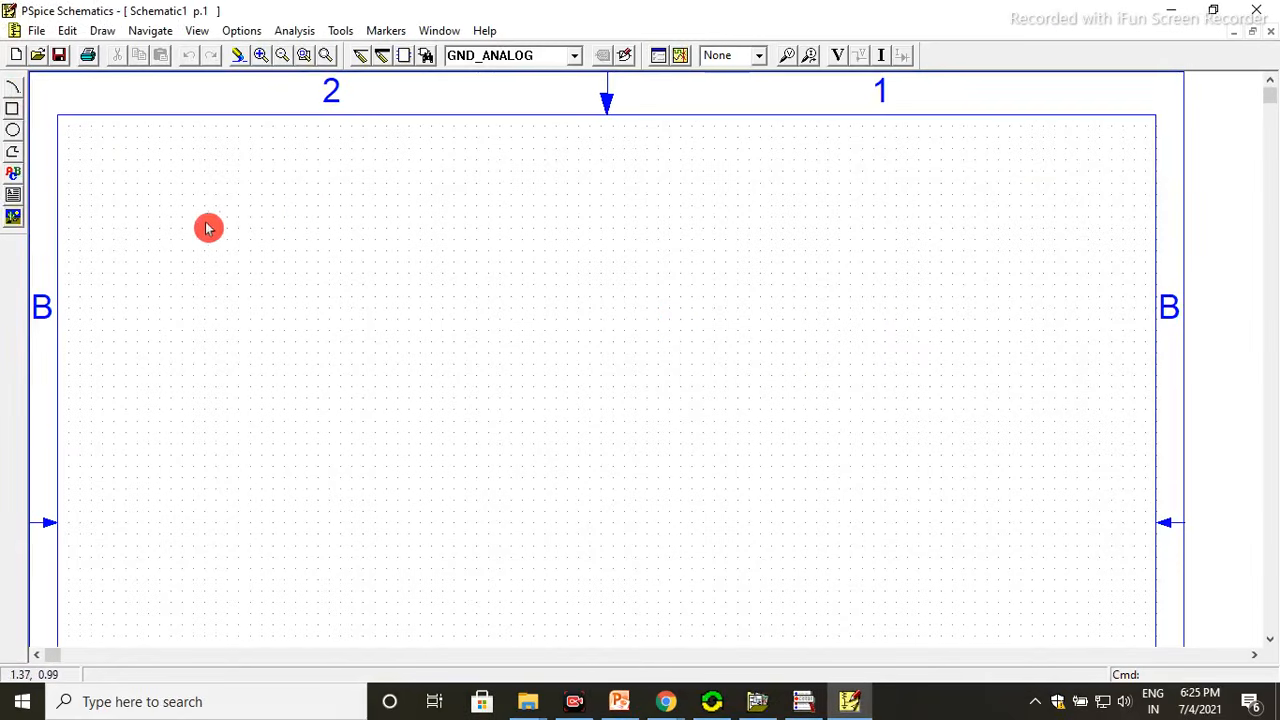
Save the blank schematic as test1 in the SPSPICE folder on the Desktop
left_click(38, 31)
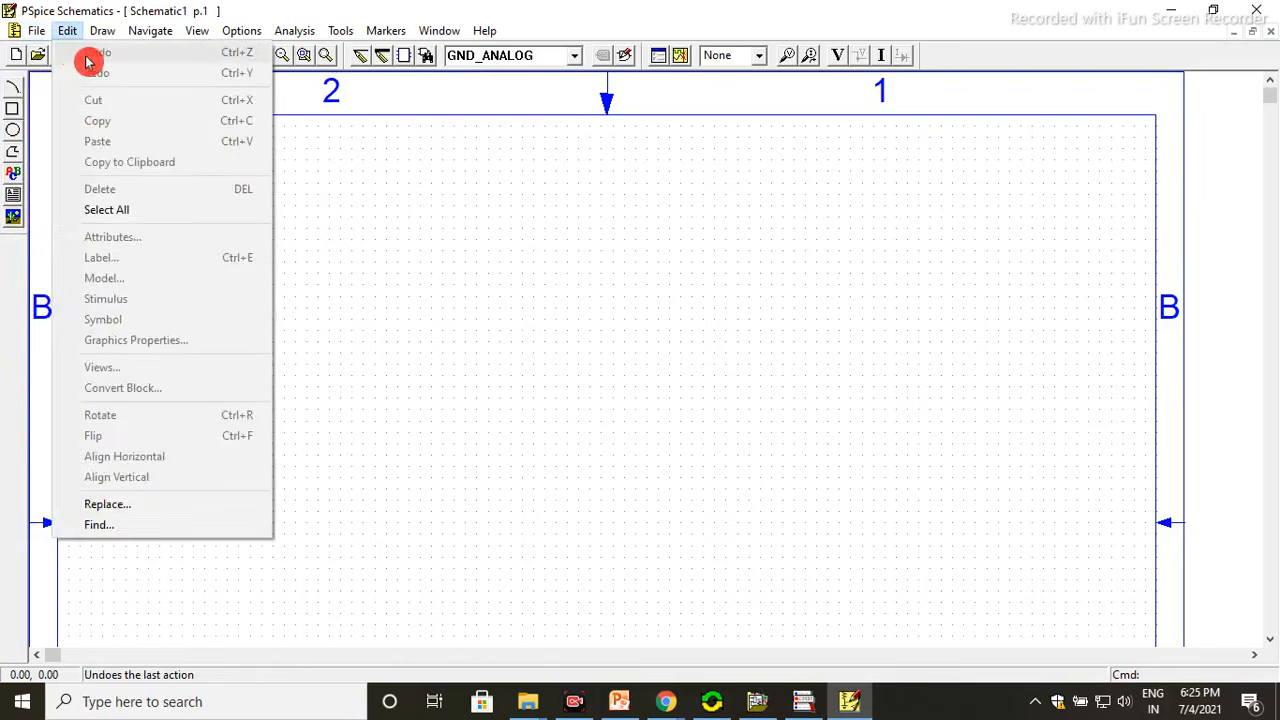
left_click(30, 31)
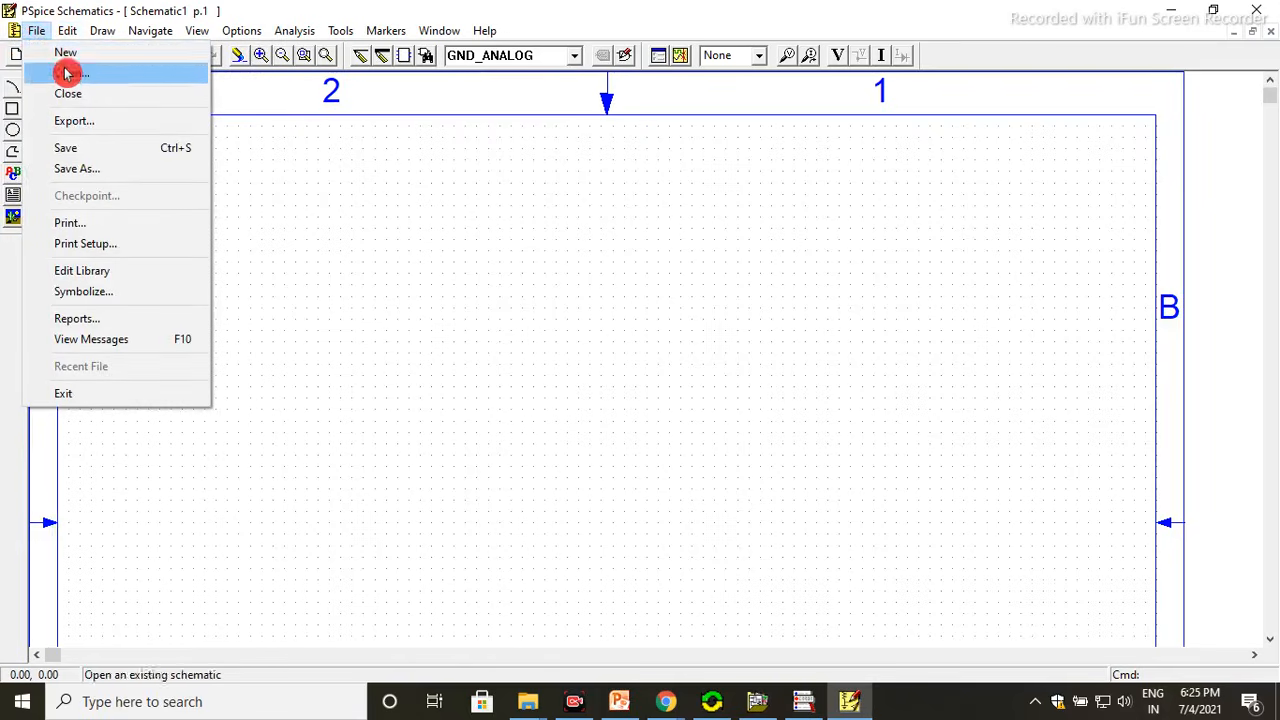
left_click(95, 172)
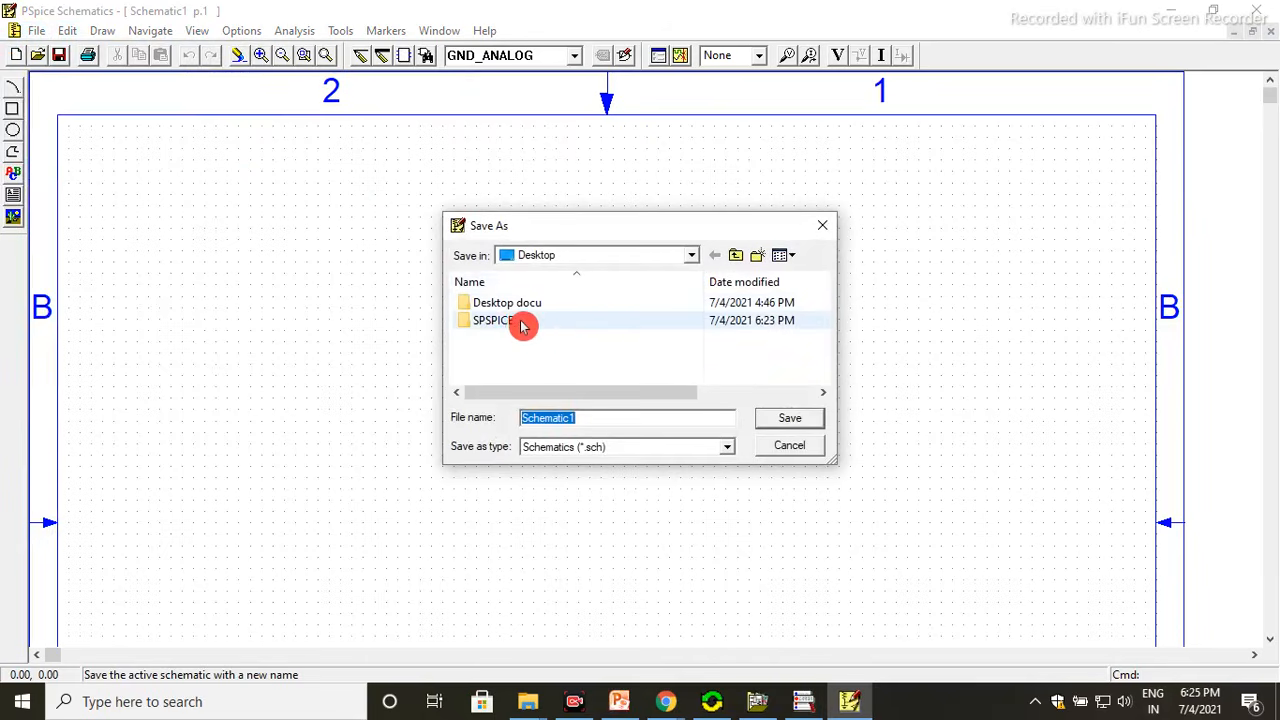
double_click(522, 328)
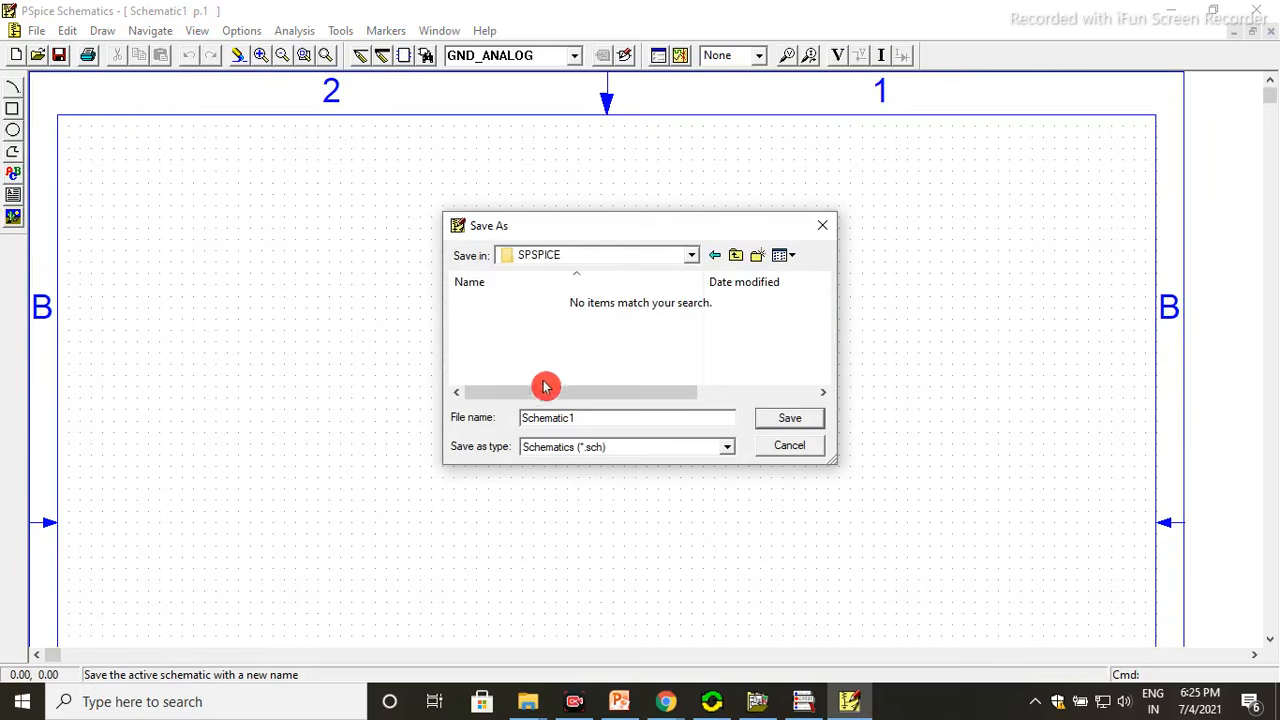
left_click(589, 420)
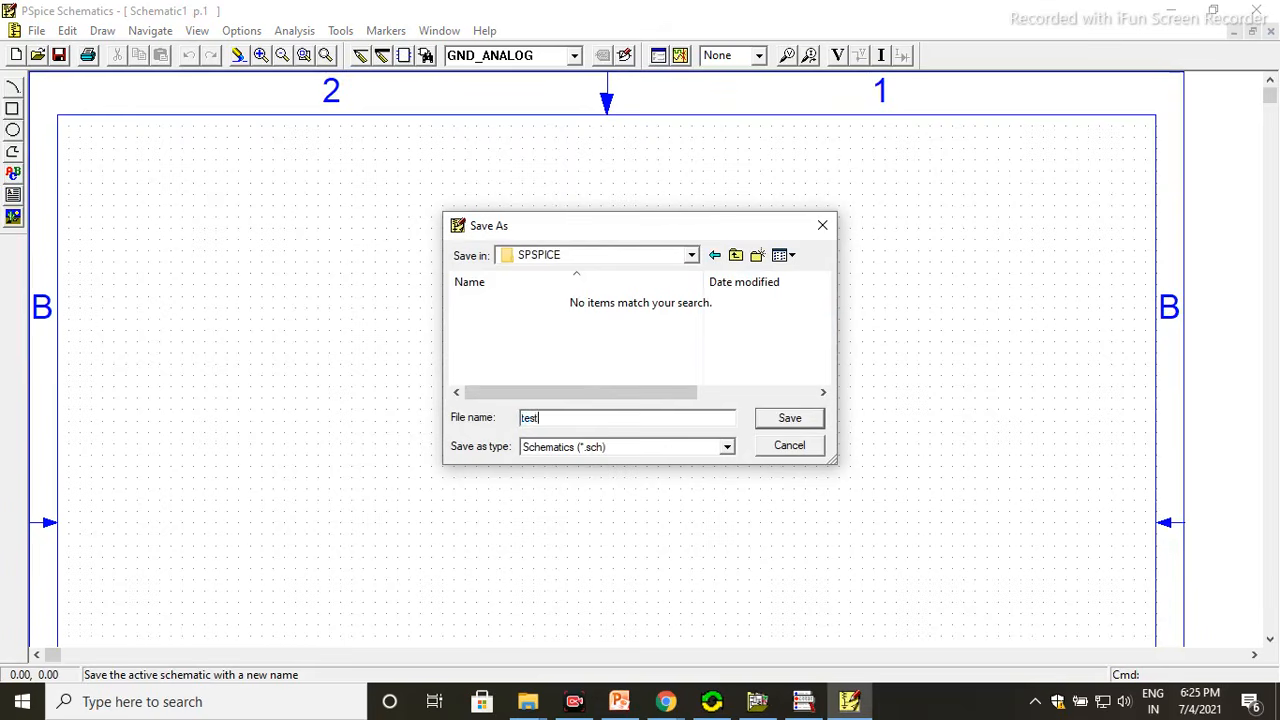
left_click(790, 420)
left_click(591, 412)
left_click(808, 418)
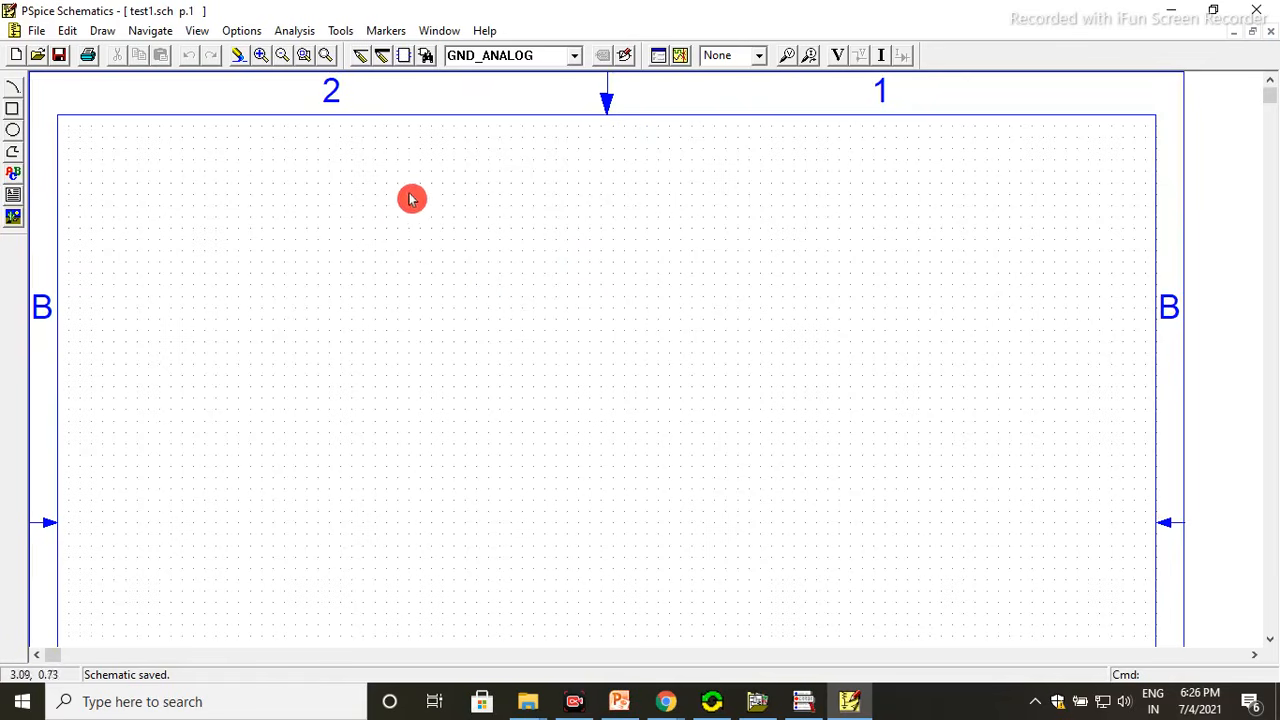
Find the OPAMP part in the part browser and place one op-amp near the middle of the sheet
left_click(427, 60)
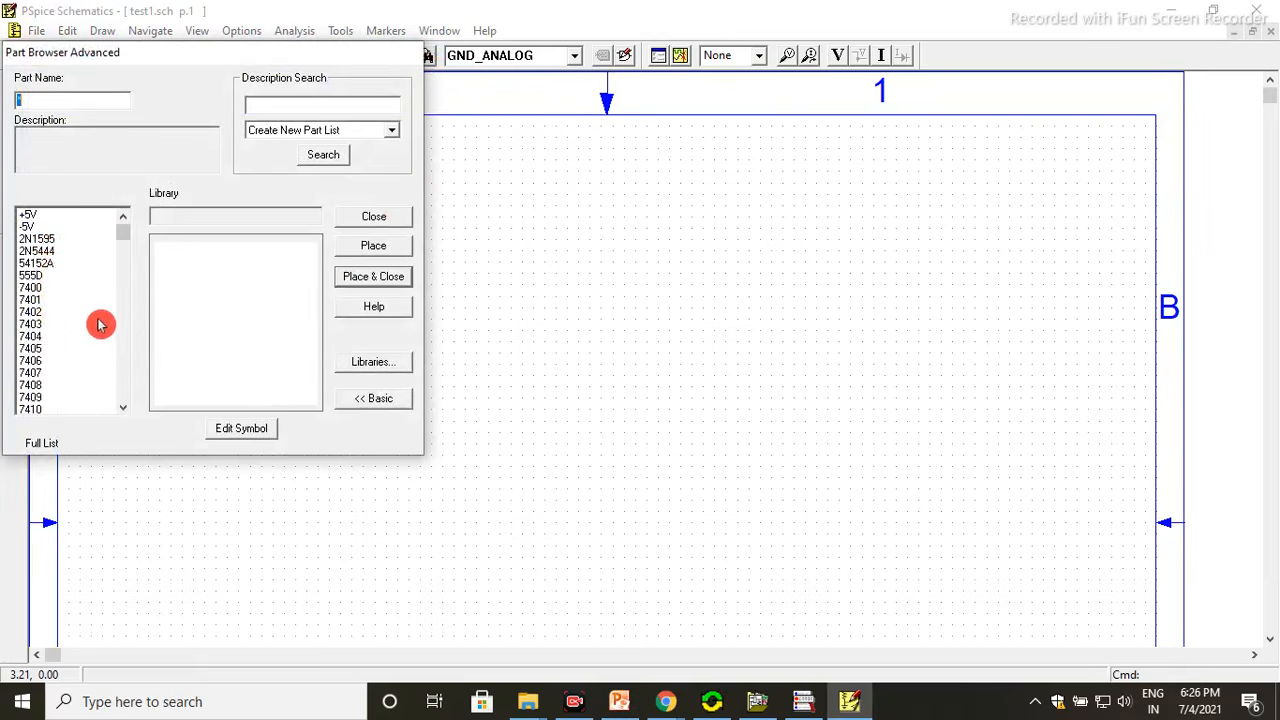
left_click(32, 288)
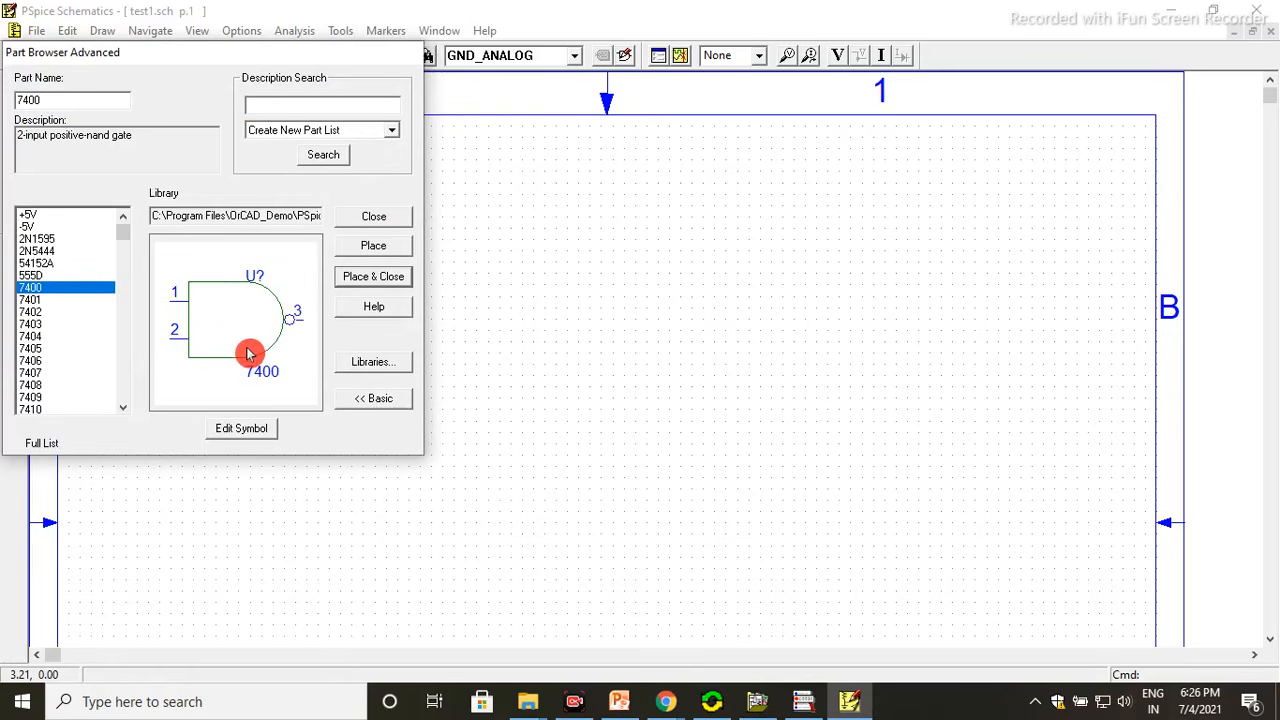
left_click(38, 339)
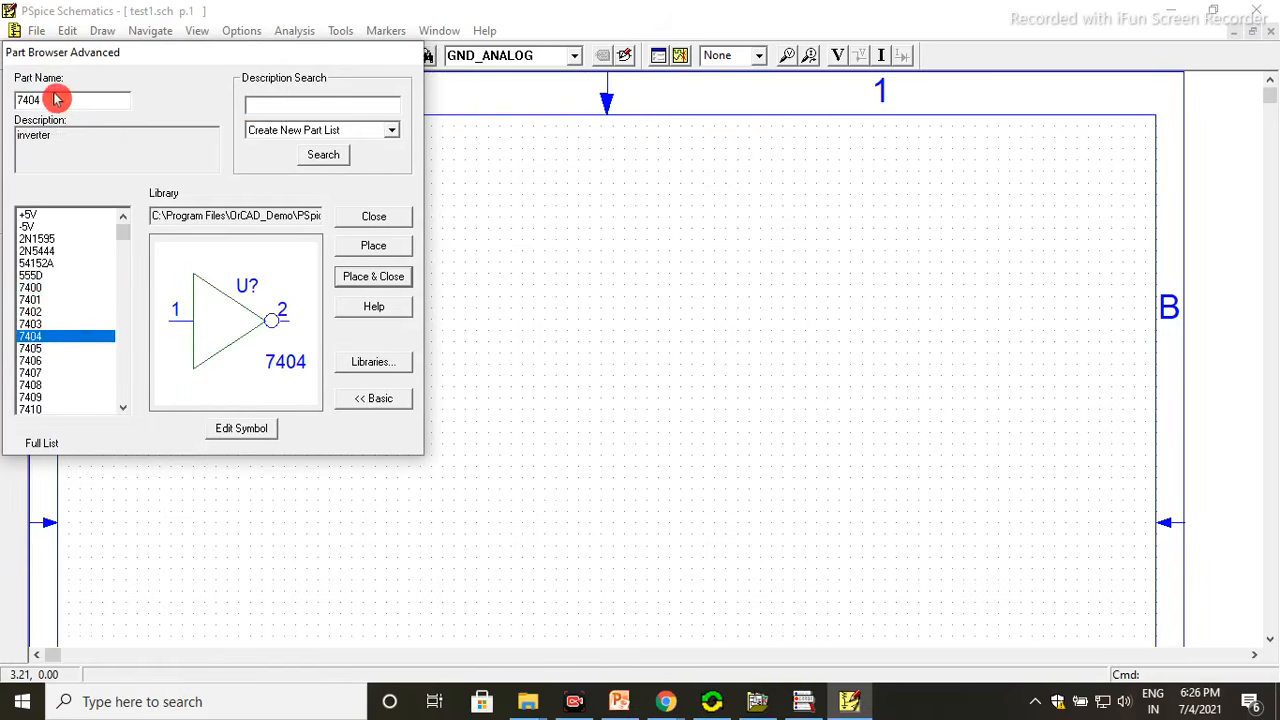
left_click(226, 134)
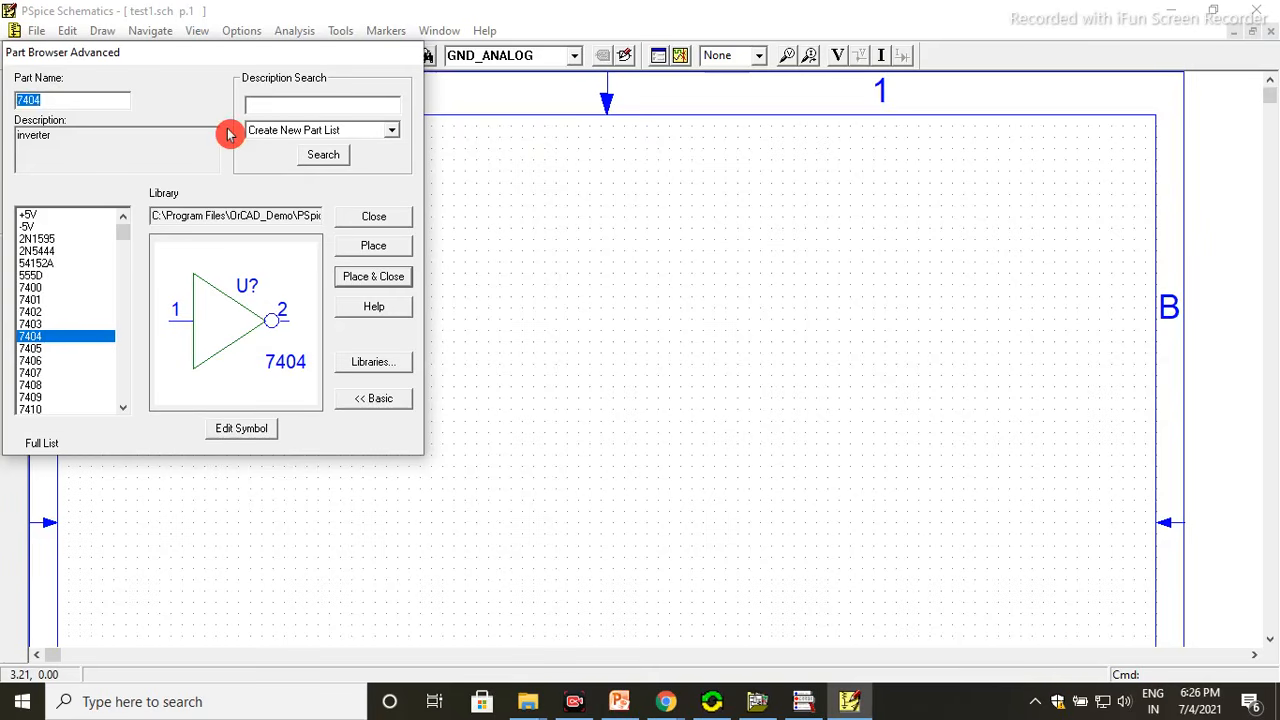
type("op")
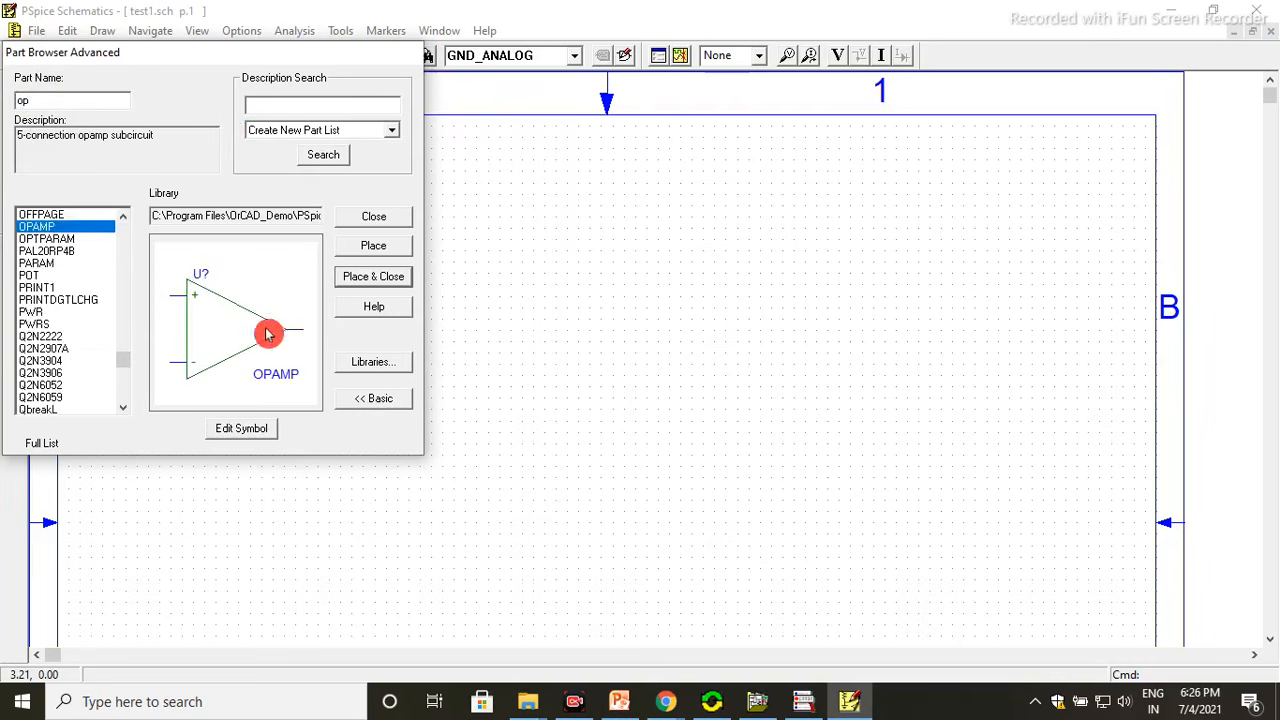
left_click(388, 250)
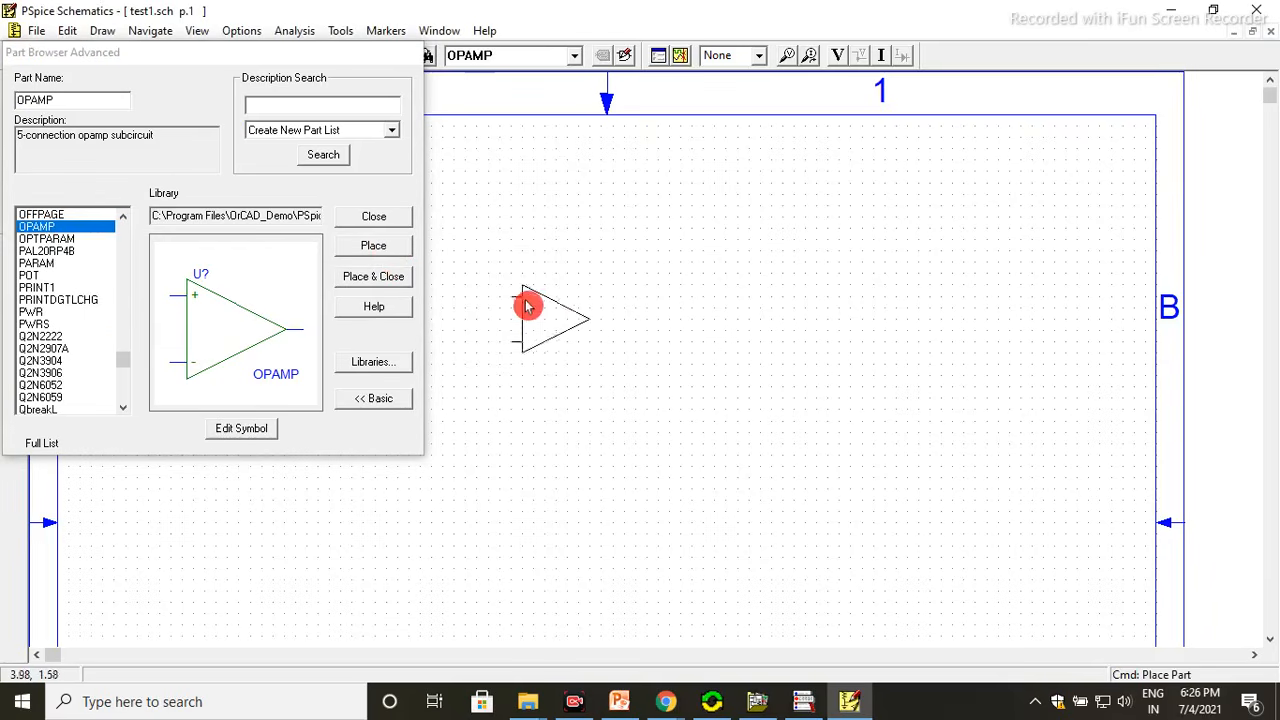
left_click(651, 289)
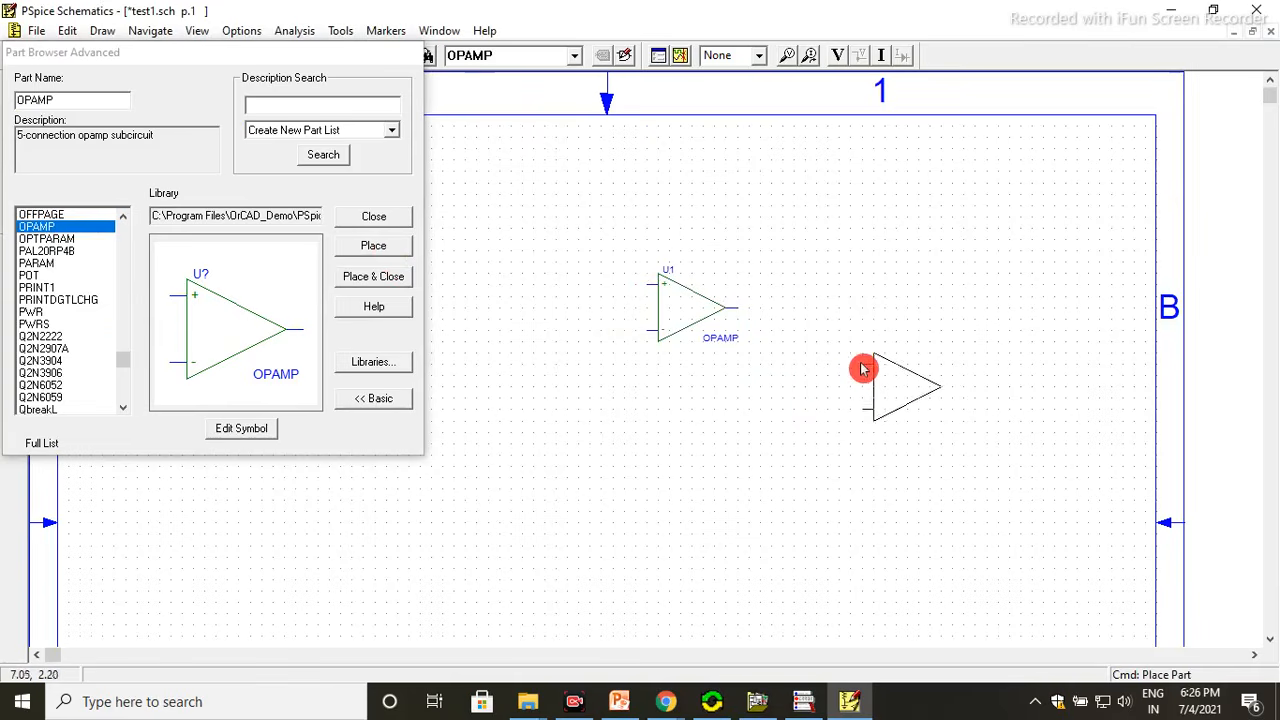
right_click(835, 390)
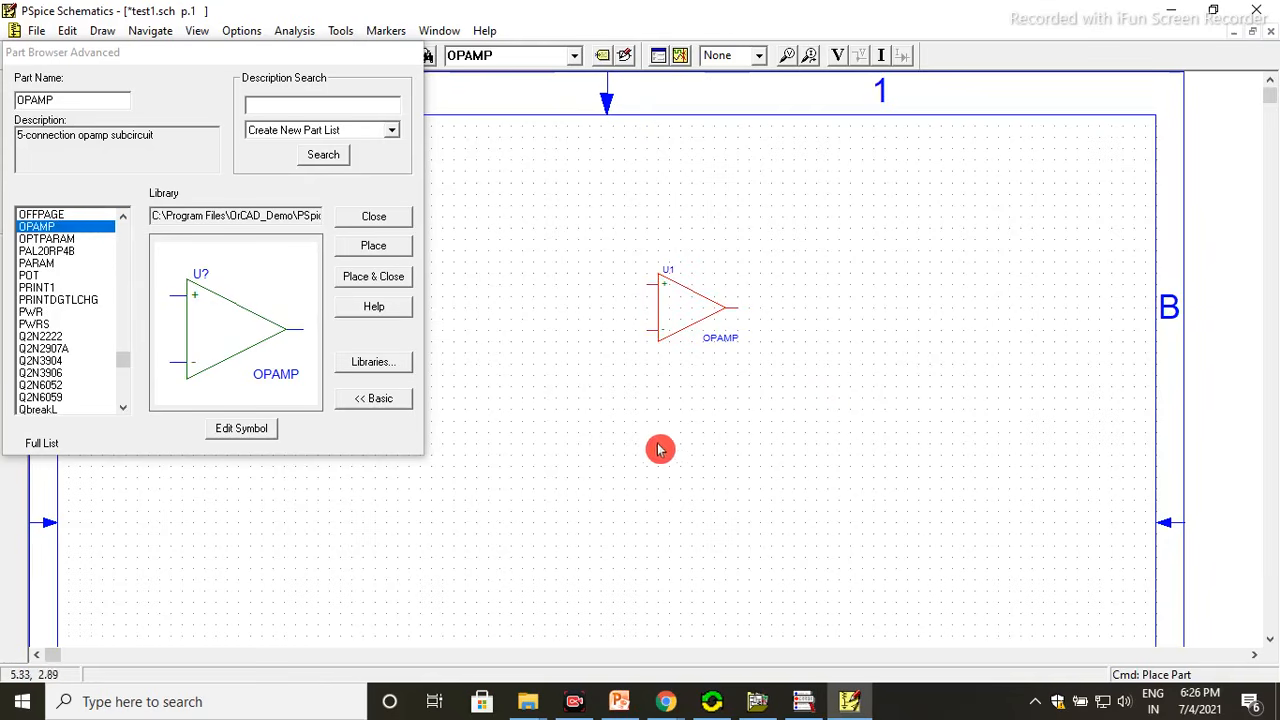
Place two VDC voltage sources, one just below the op-amp's inverting input and the other farther left of the op-amp
left_click_drag(56, 96, 12, 103)
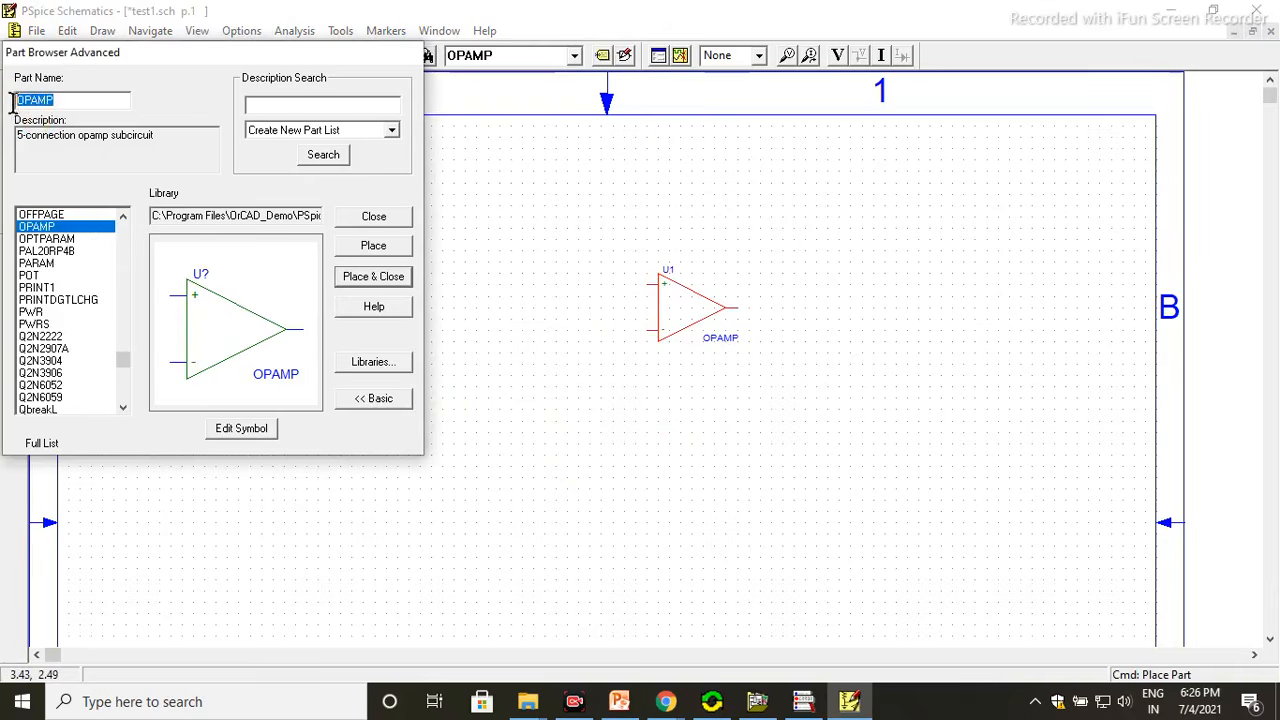
type("vdc")
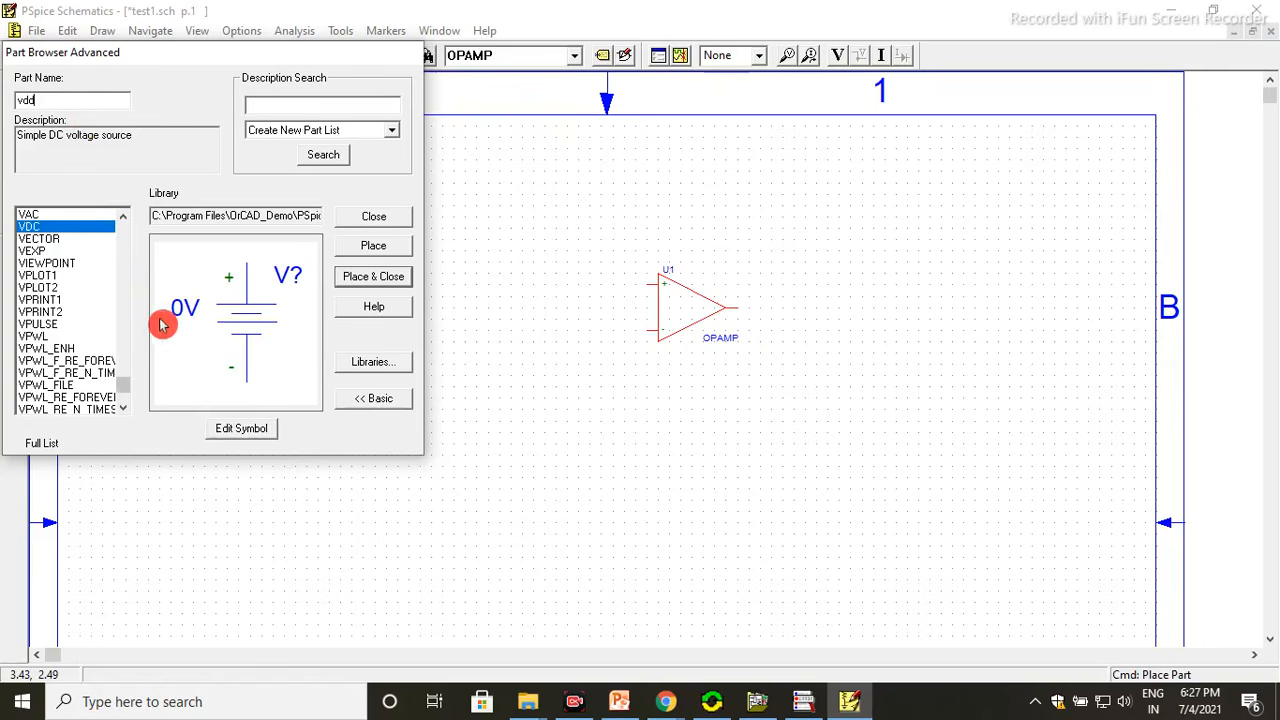
left_click(373, 245)
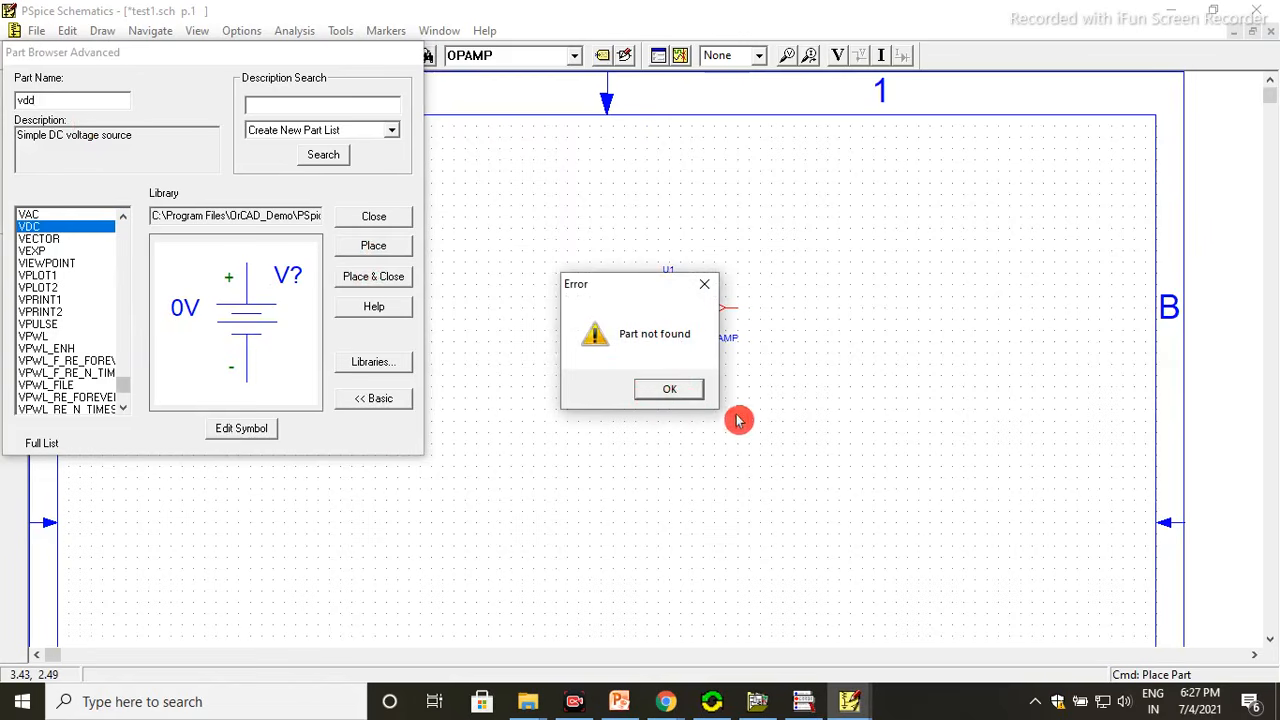
left_click(693, 394)
left_click(50, 226)
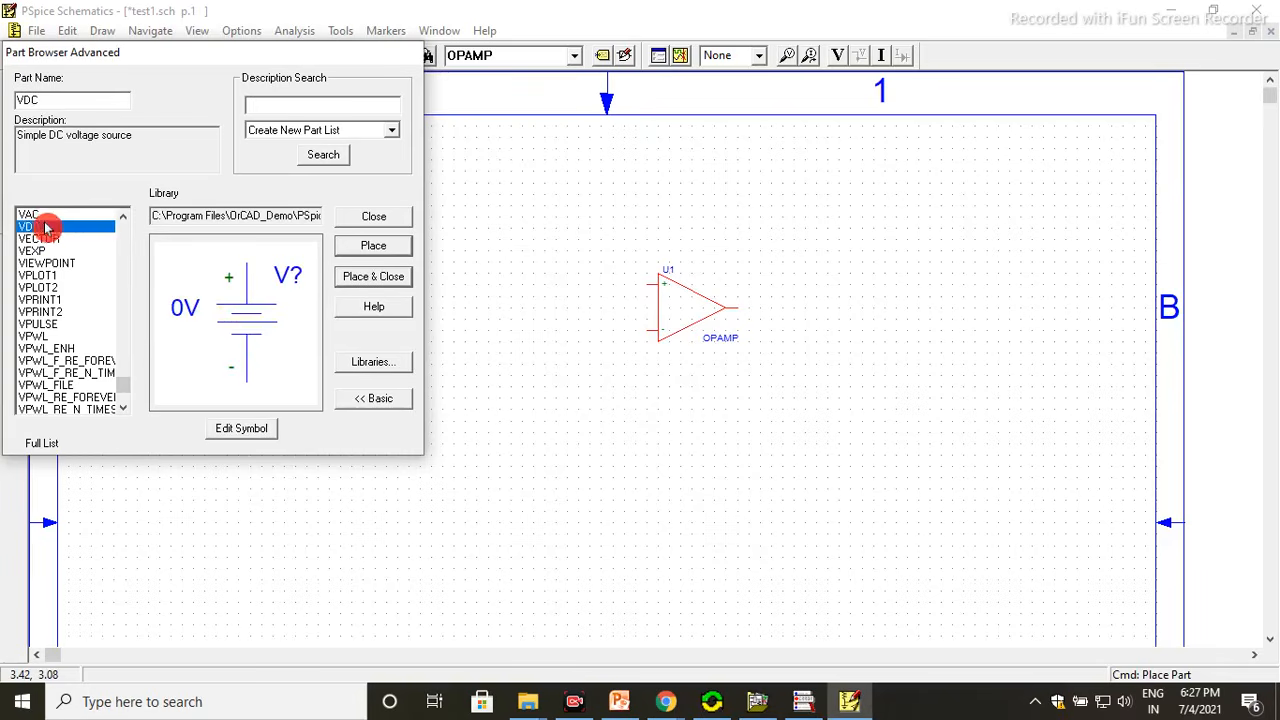
left_click(389, 249)
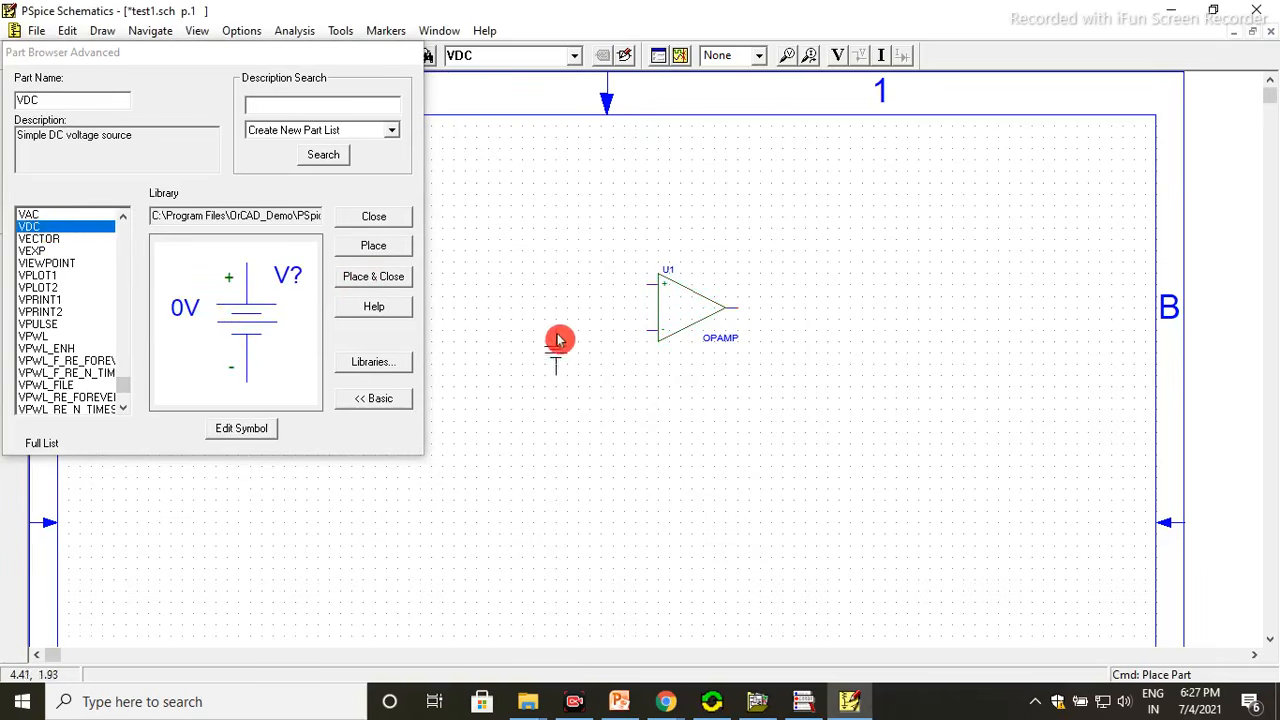
left_click(617, 358)
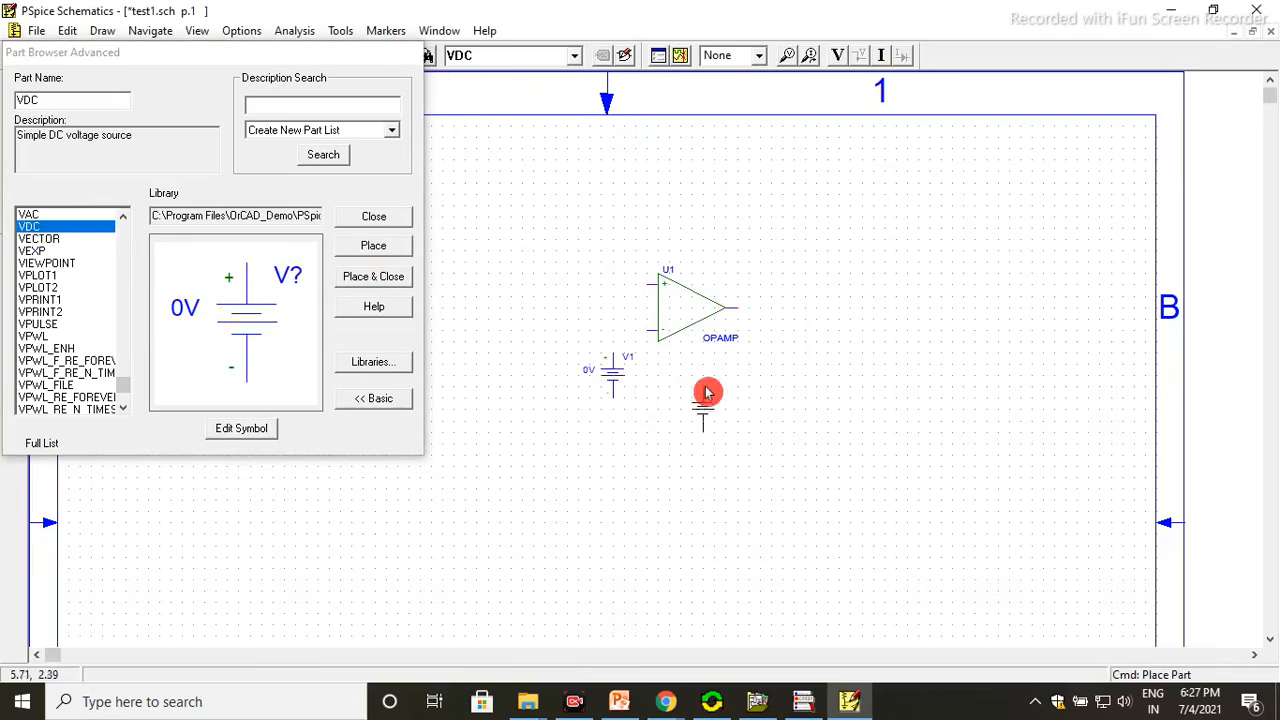
left_click(533, 313)
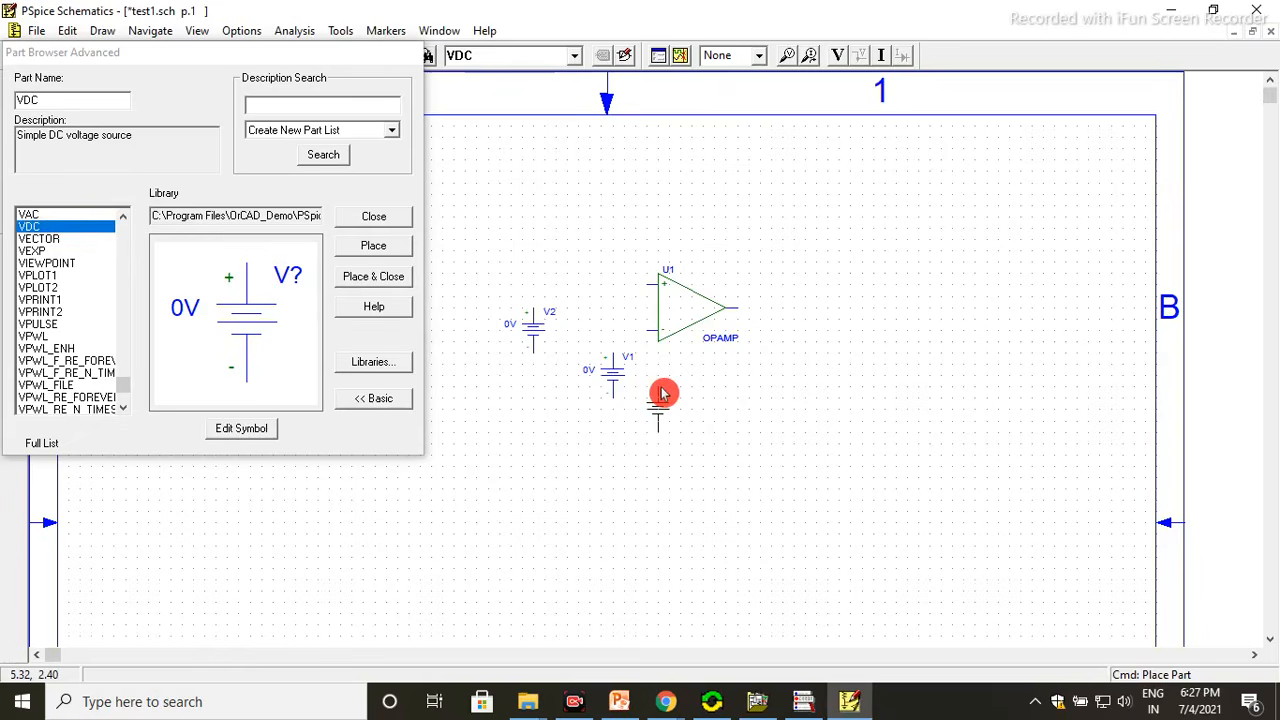
right_click(673, 398)
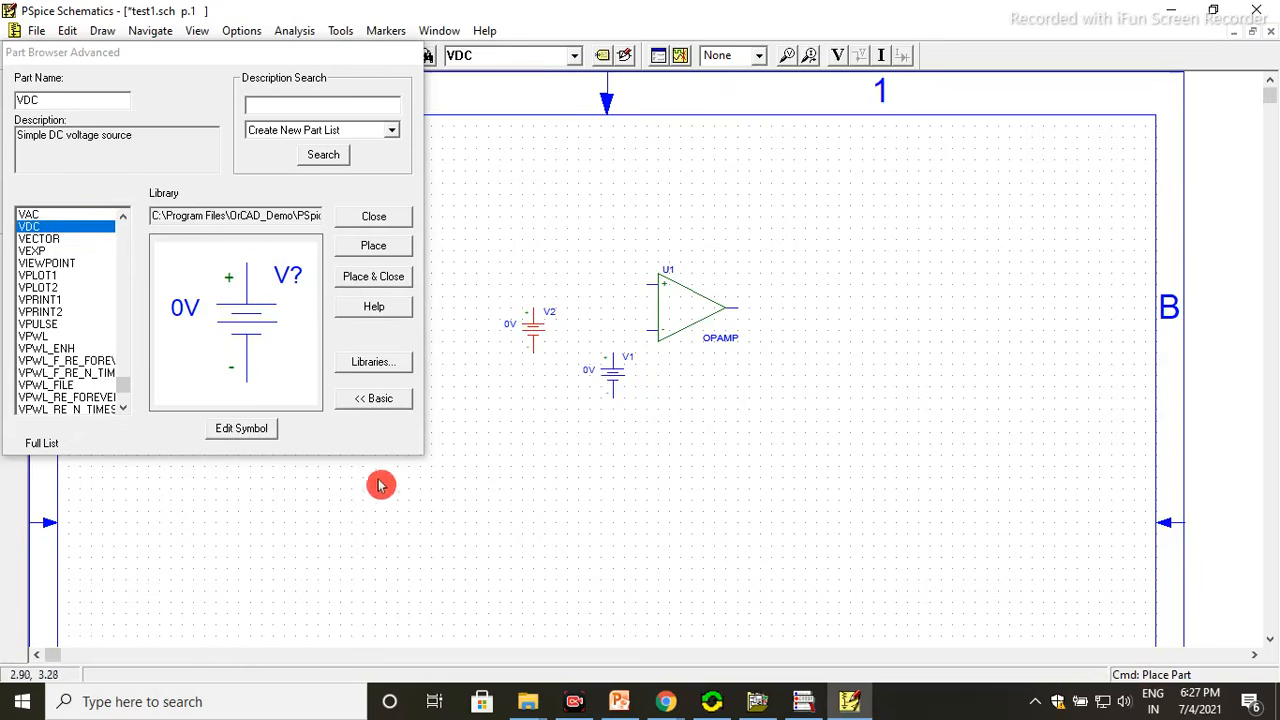
Place three GND_ANALOG symbols: one beneath each voltage source and one to the lower right of the op-amp
left_click(178, 183)
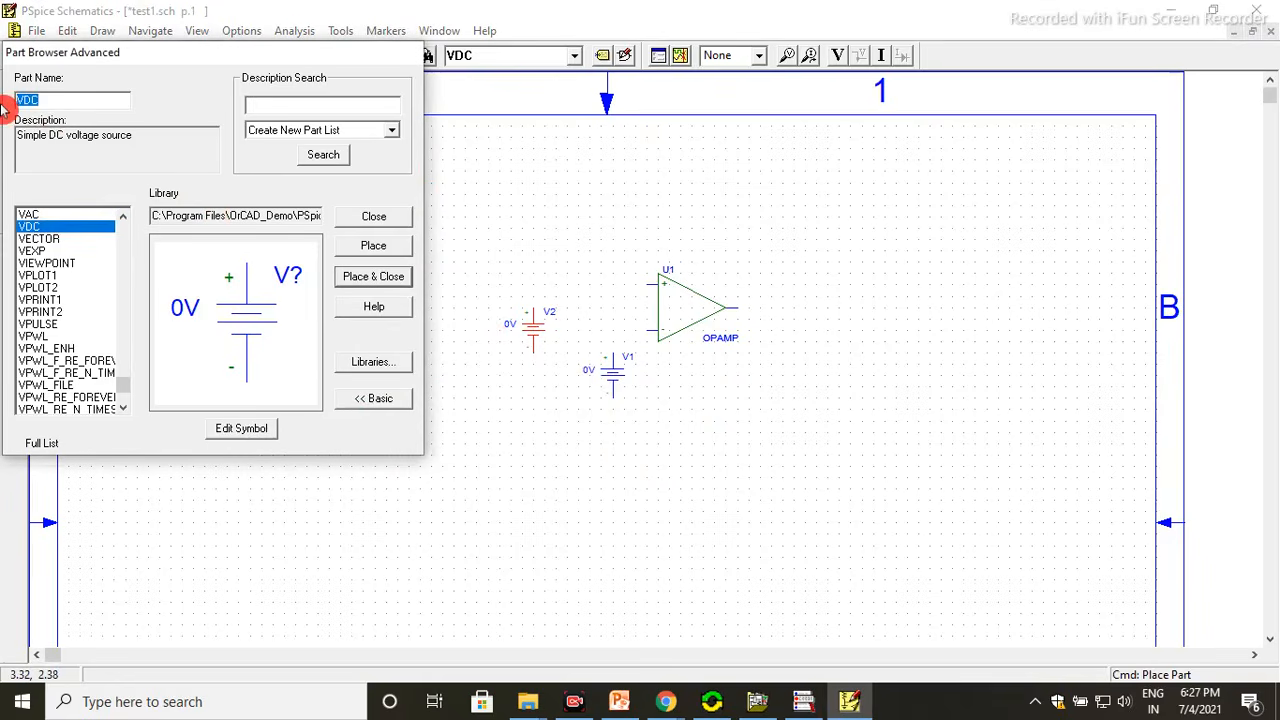
type("gnd")
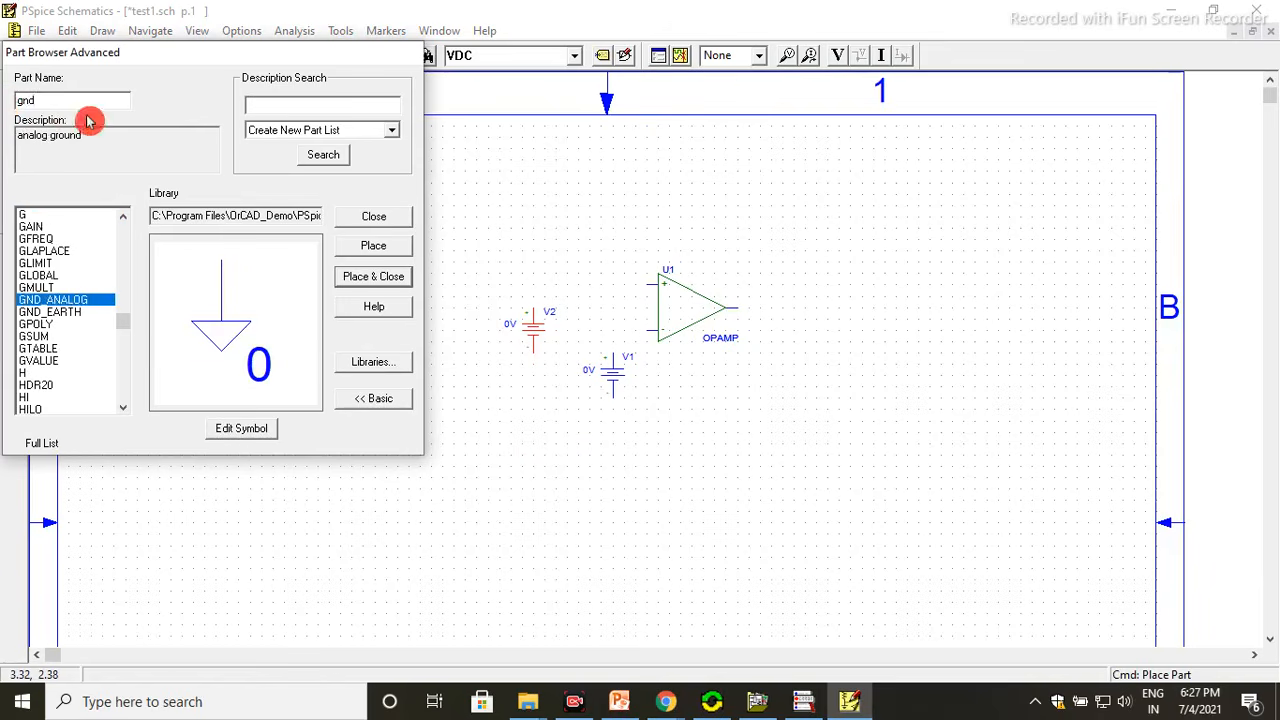
left_click(373, 249)
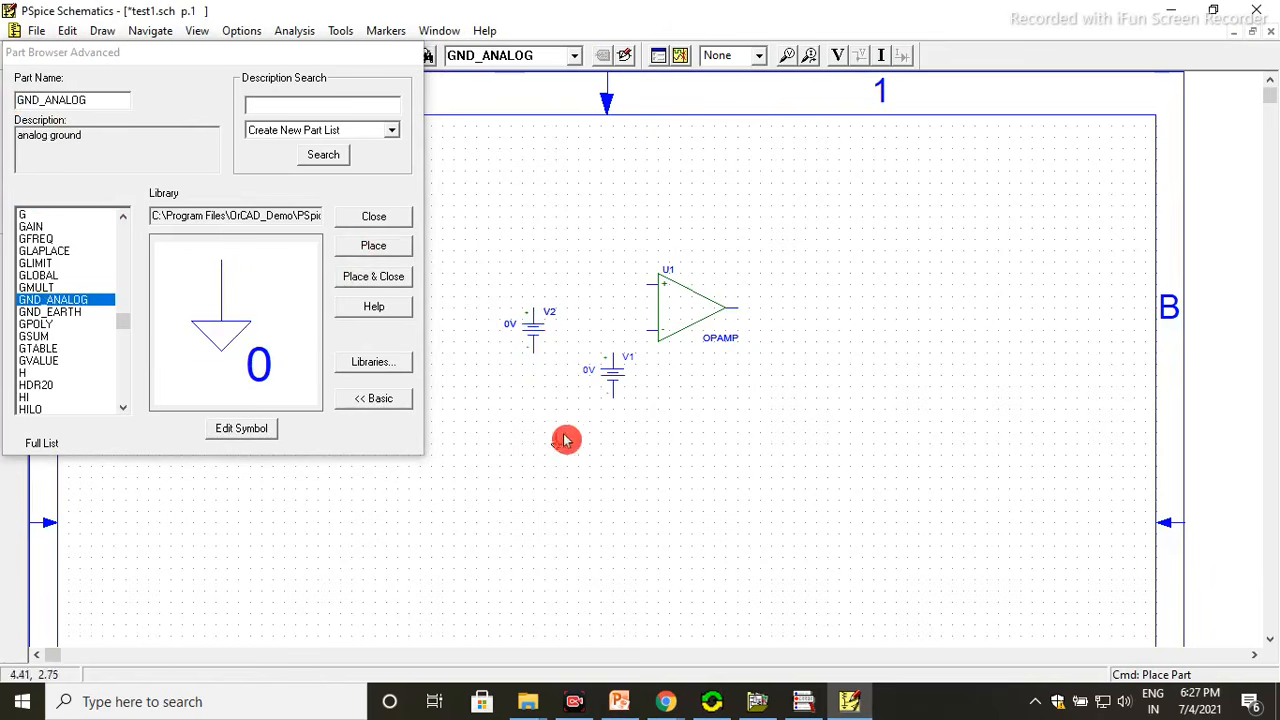
left_click(617, 408)
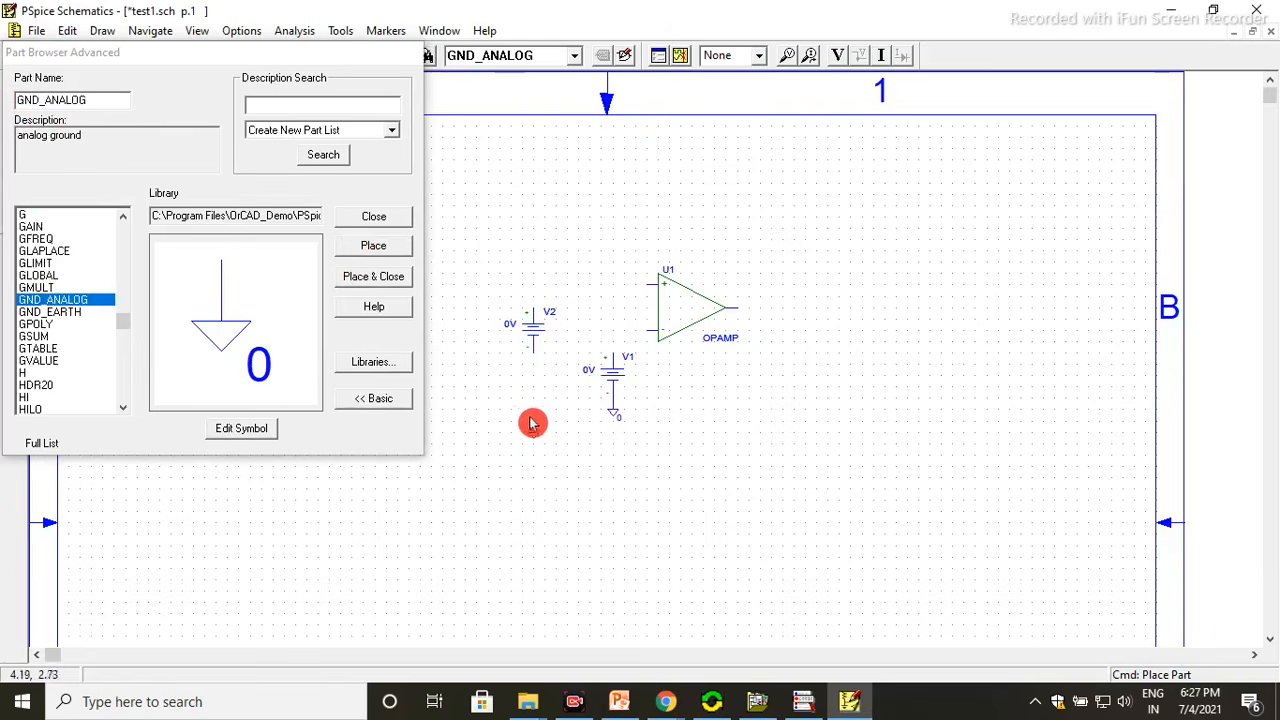
left_click(533, 365)
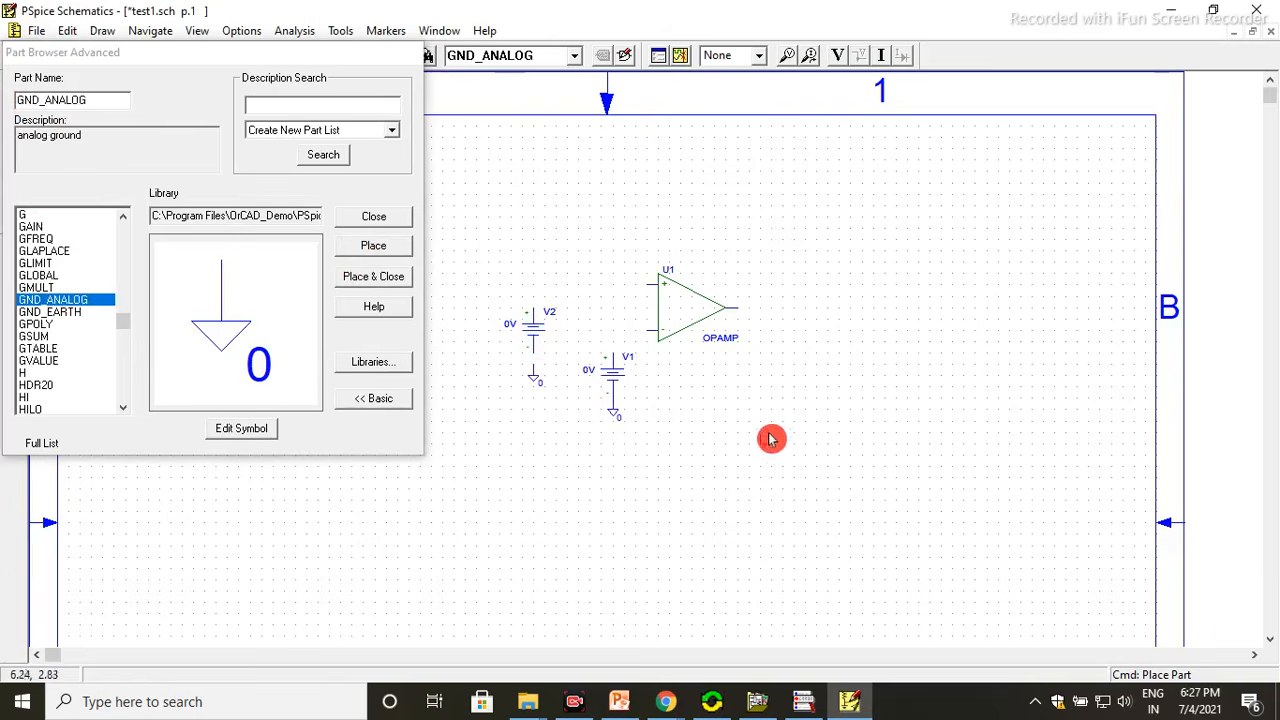
left_click(806, 380)
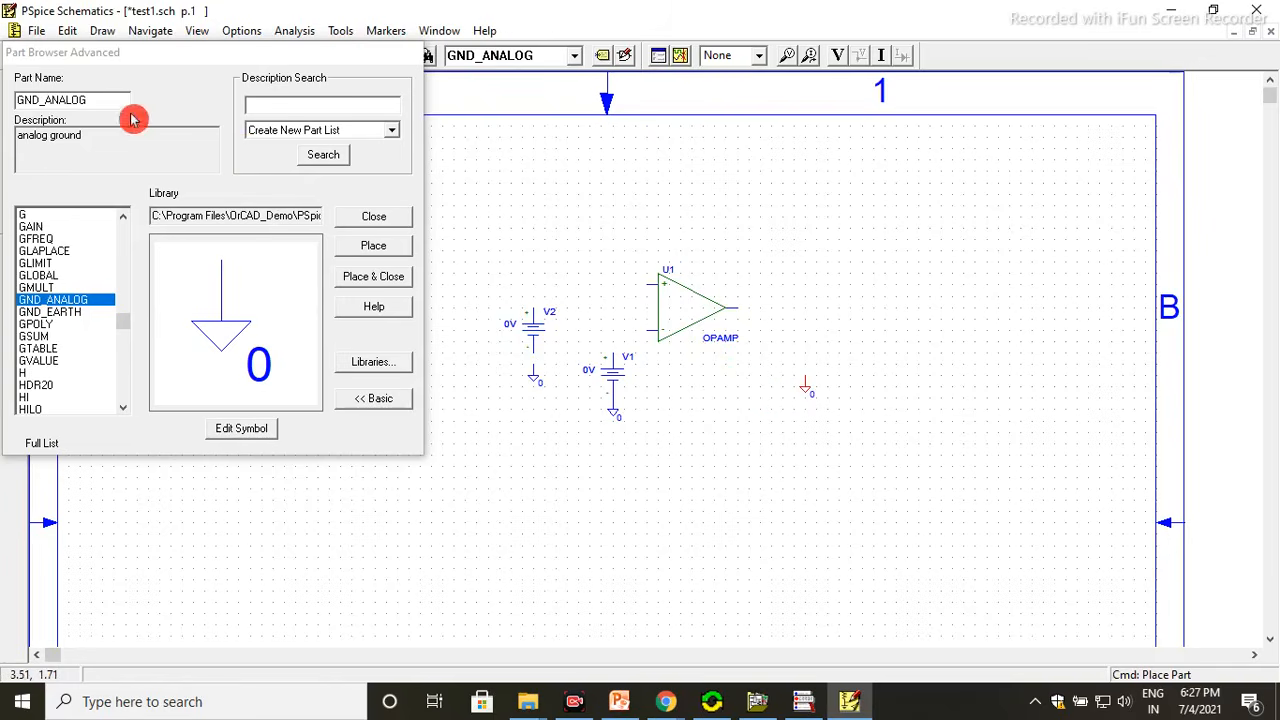
Place one resistor (part r), rotated to vertical, above the ground symbol on the op-amp's output side and close the part browser
left_click_drag(90, 97, 17, 100)
type("r")
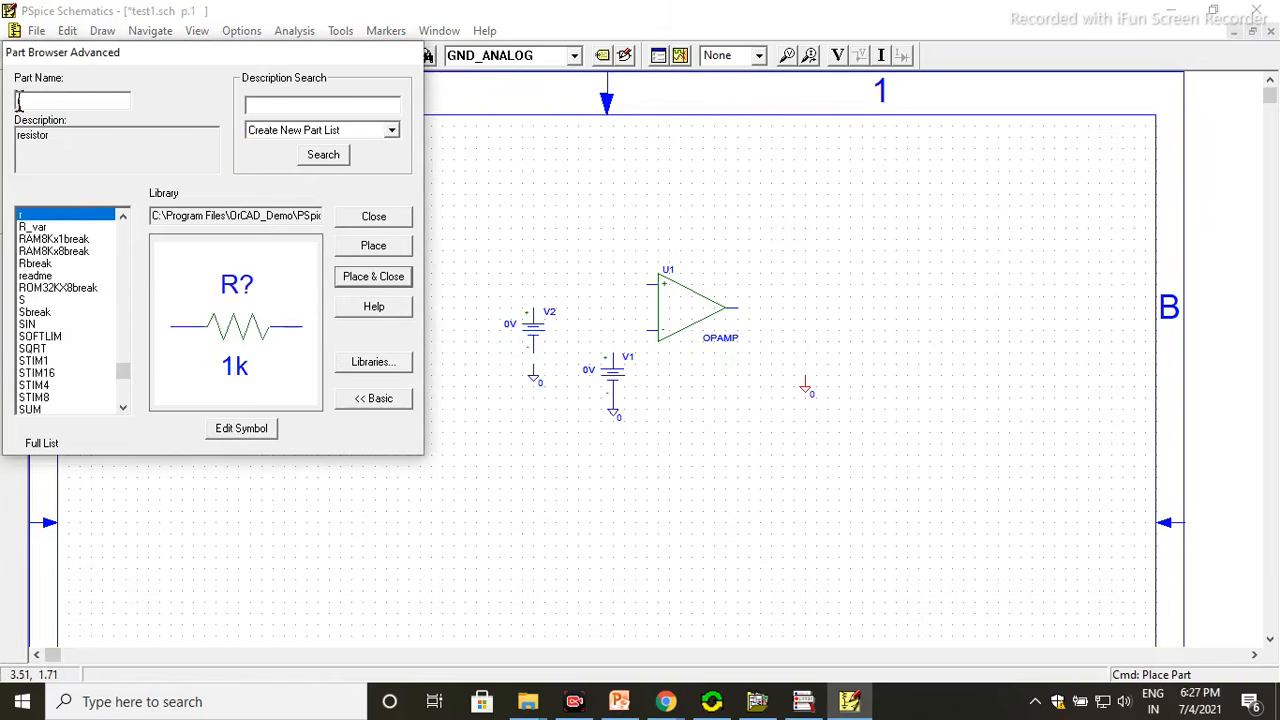
left_click(378, 247)
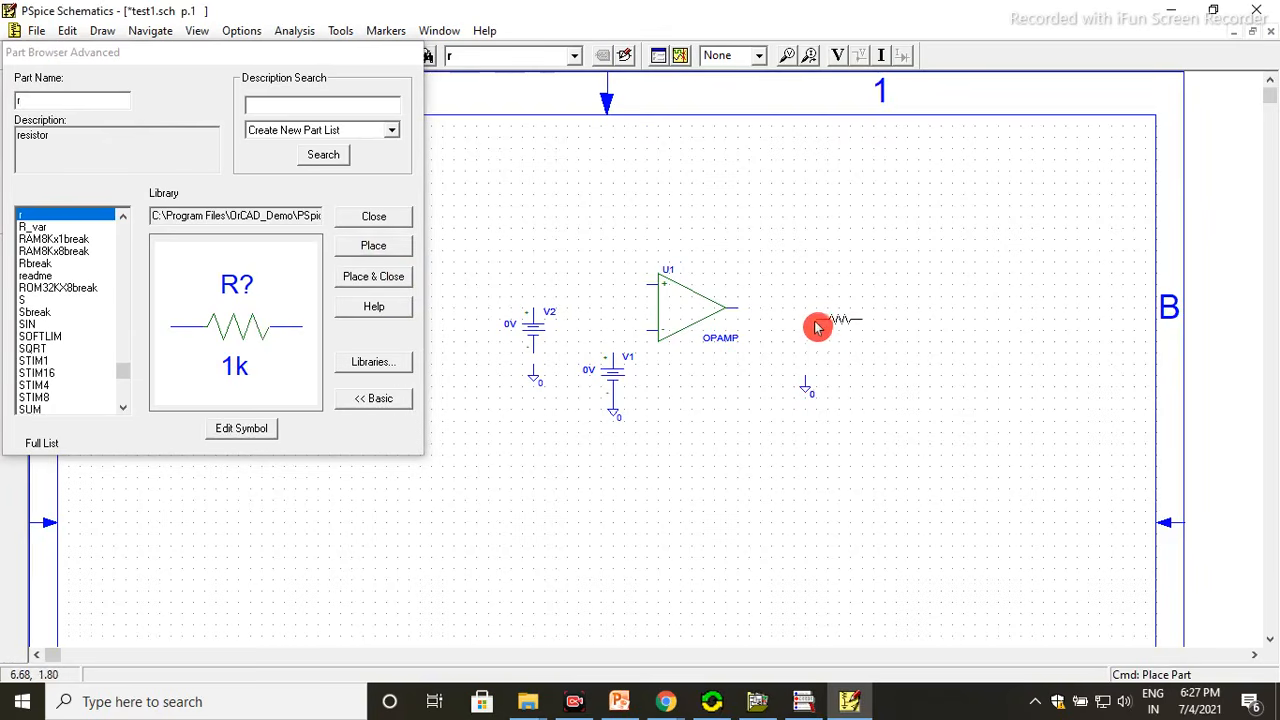
key("ctrl+r")
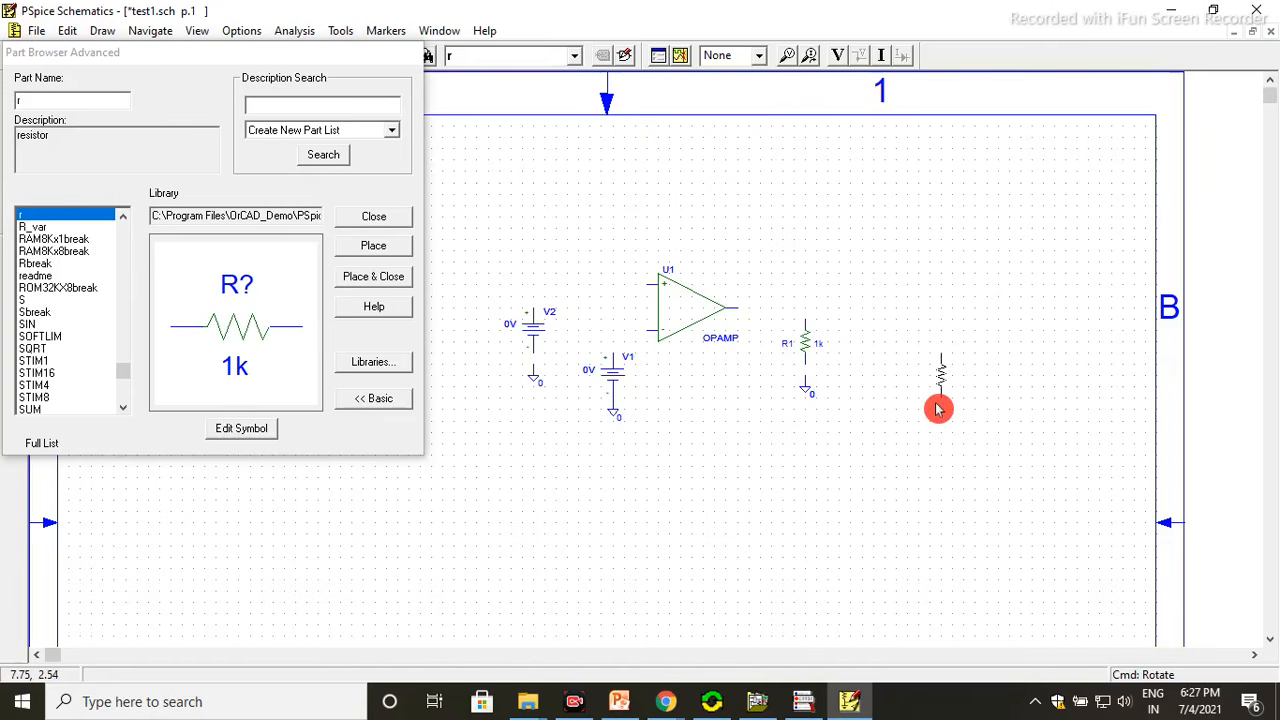
right_click(938, 408)
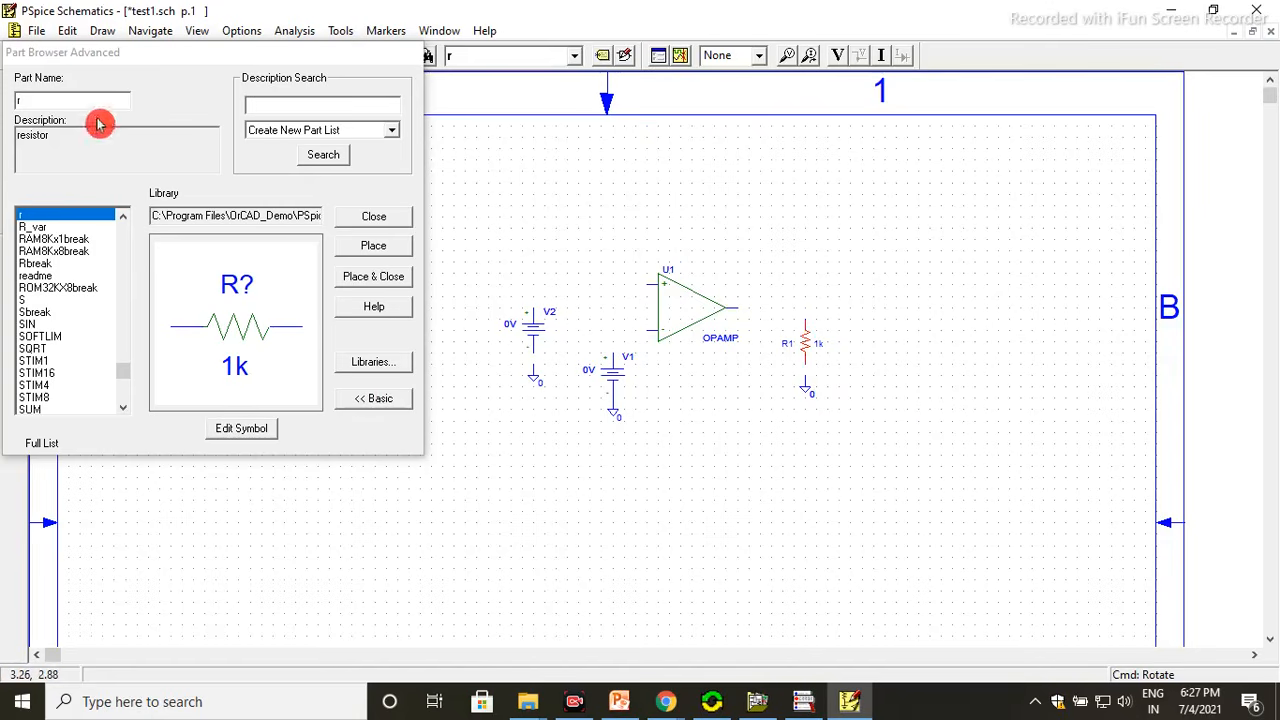
left_click(370, 218)
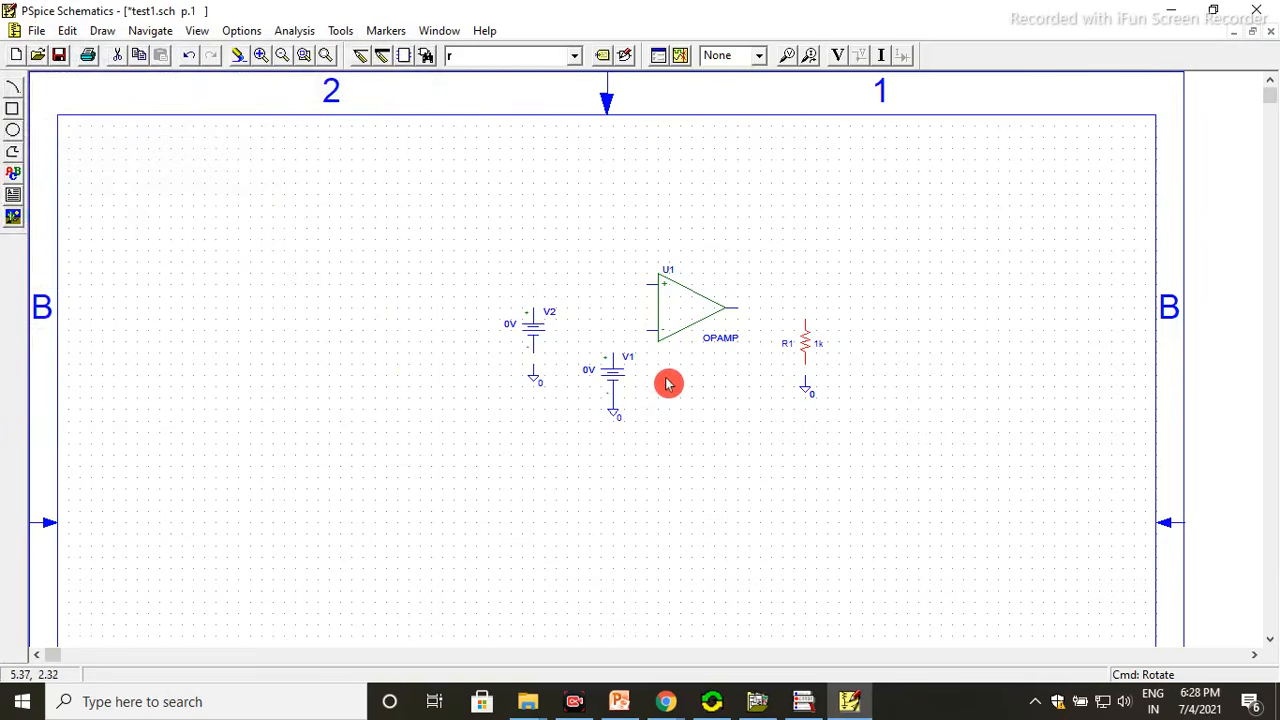
Wire V2's positive terminal to the op-amp's non-inverting input and V1's positive terminal to its inverting input
left_click(362, 58)
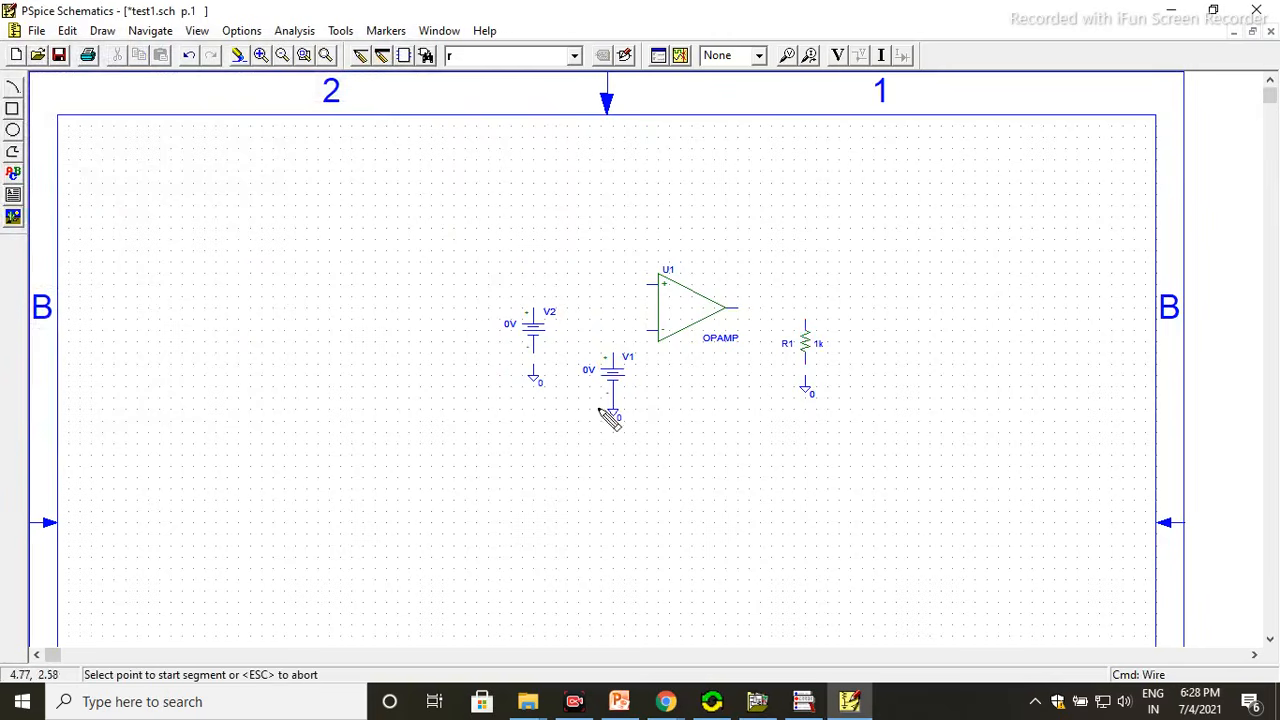
left_click(533, 311)
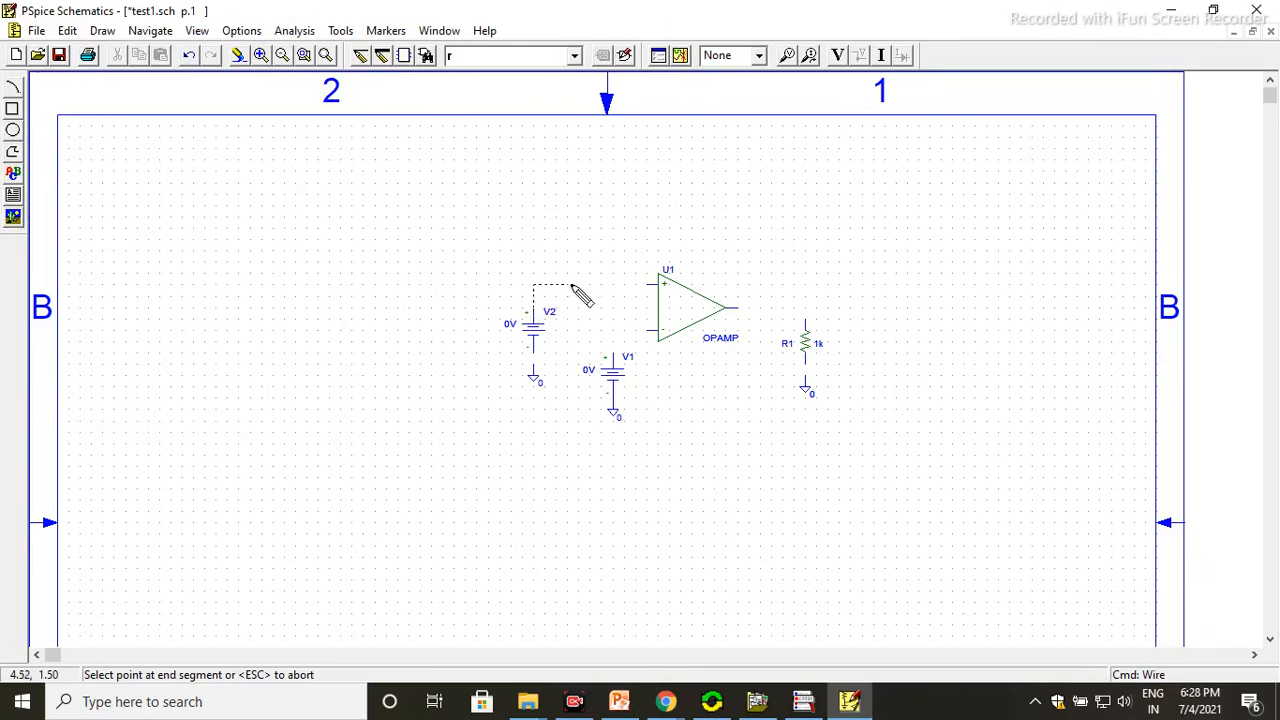
left_click(653, 286)
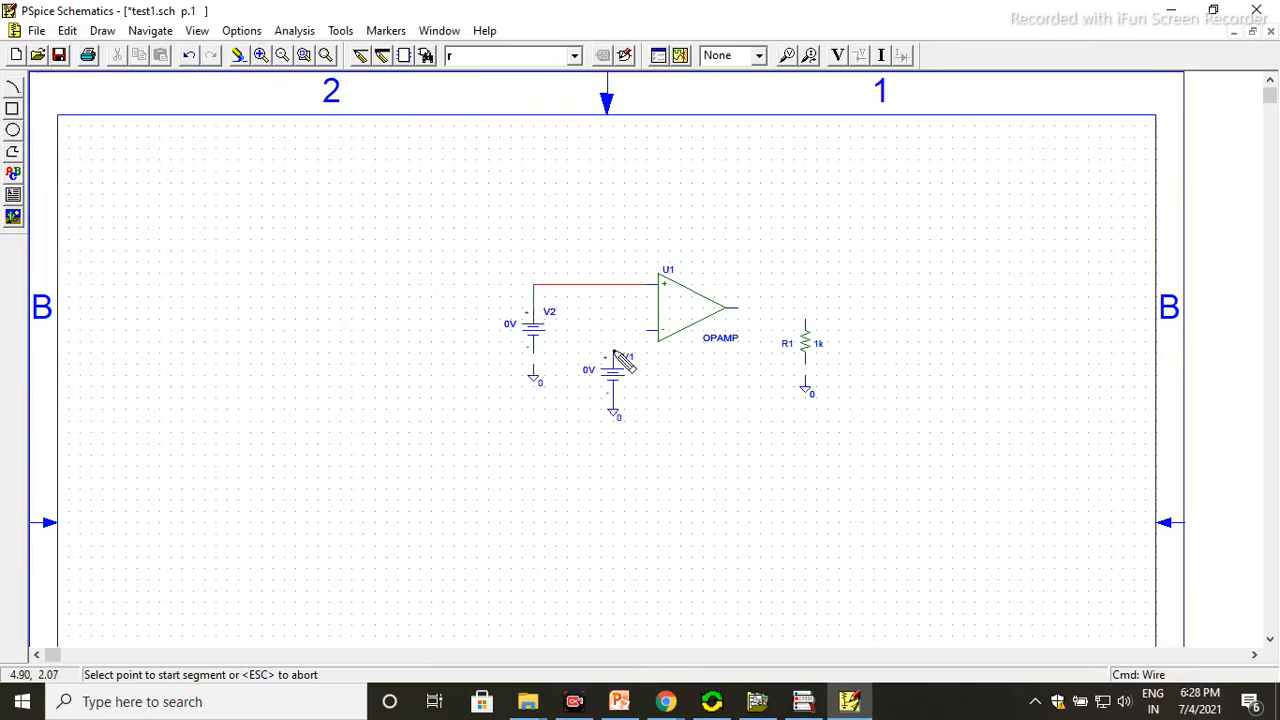
left_click(614, 354)
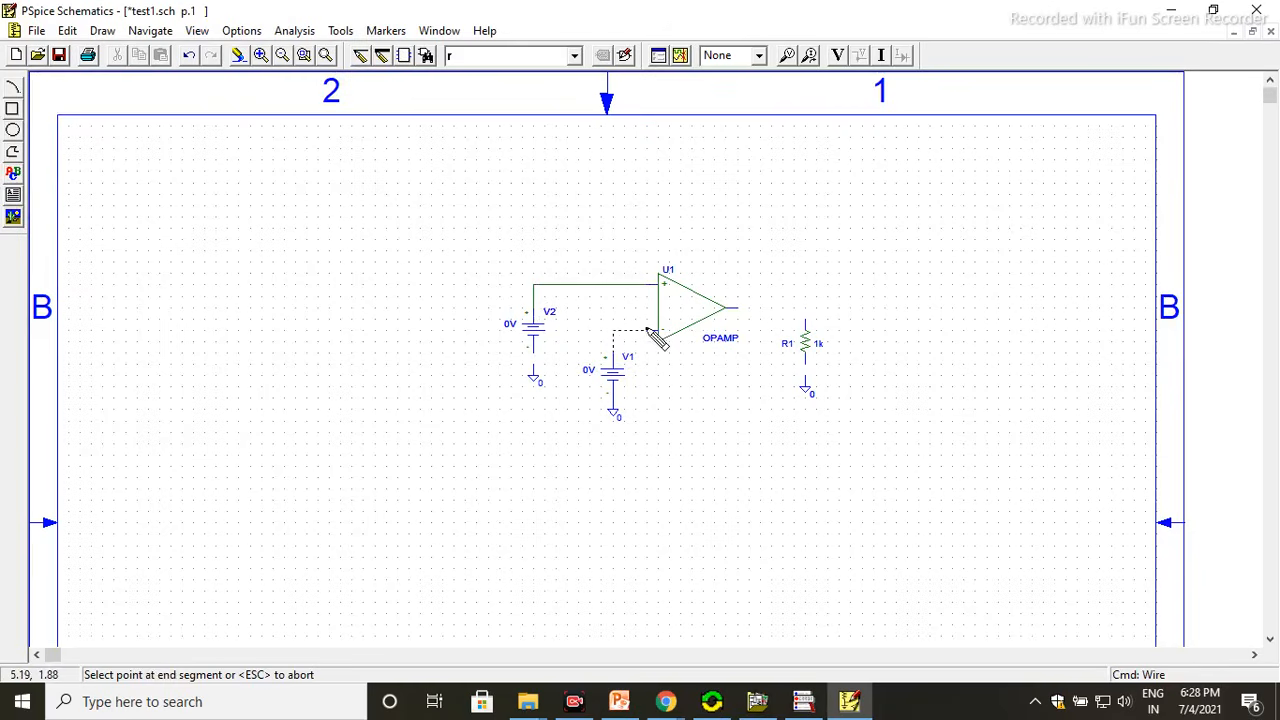
left_click(655, 330)
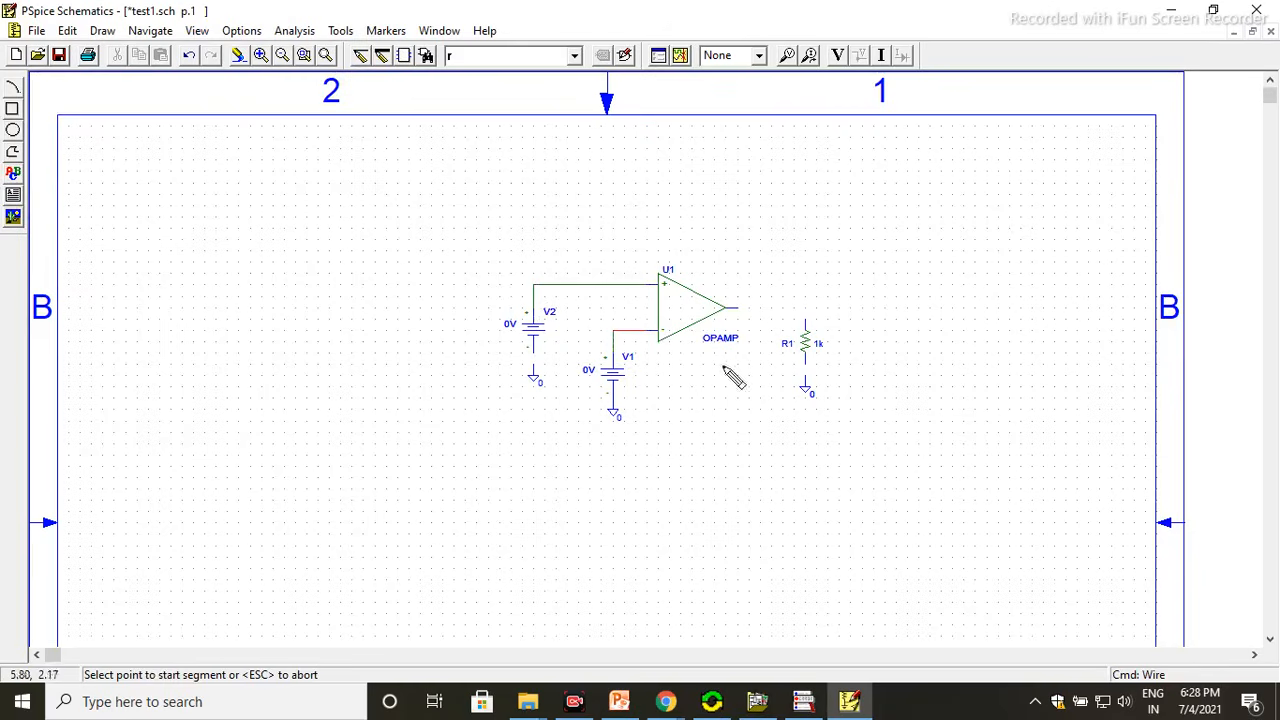
Wire V2 to the ground below it and connect the op-amp output through R1 to its ground
left_click(535, 355)
left_click(535, 370)
left_click(737, 309)
left_click(805, 321)
left_click(806, 363)
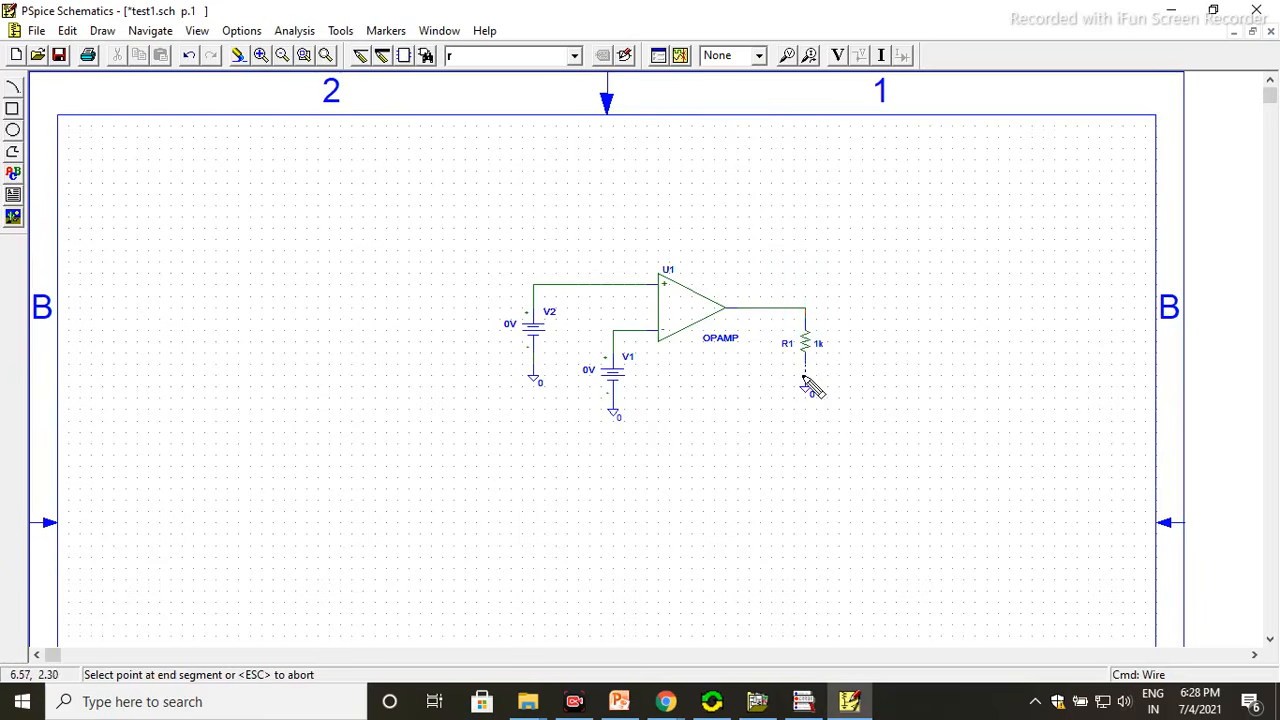
left_click(805, 383)
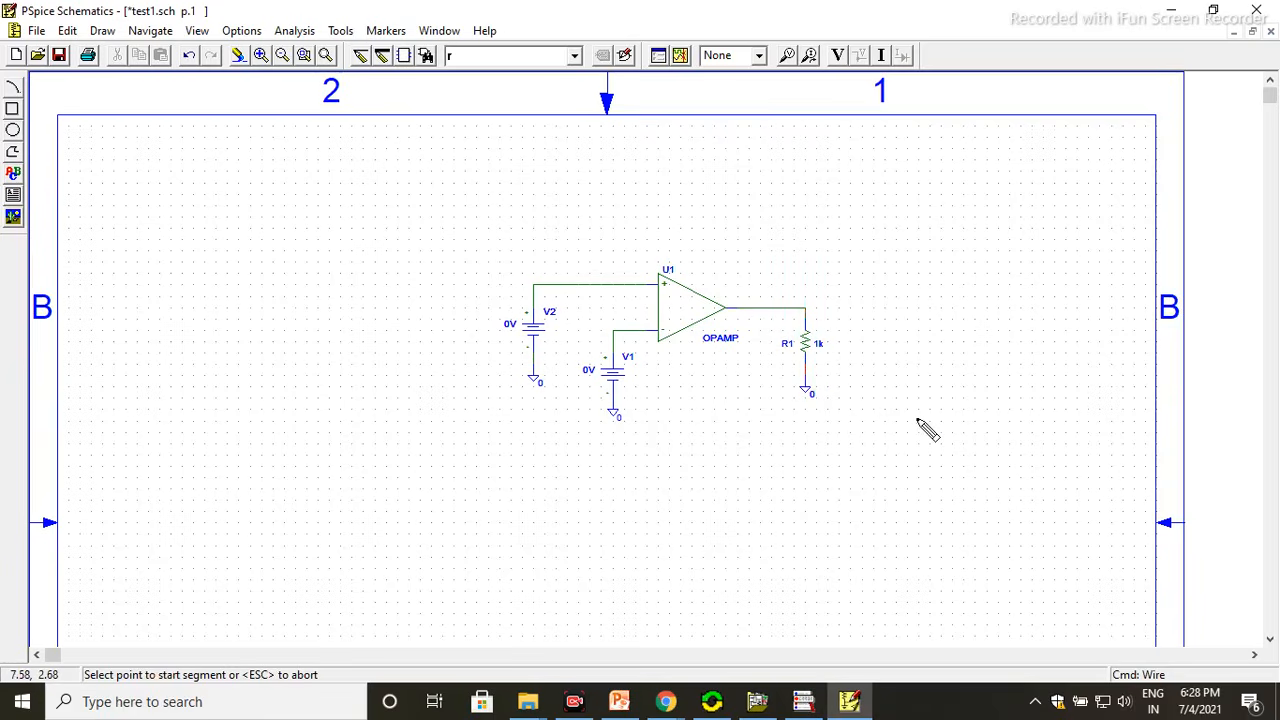
right_click(749, 402)
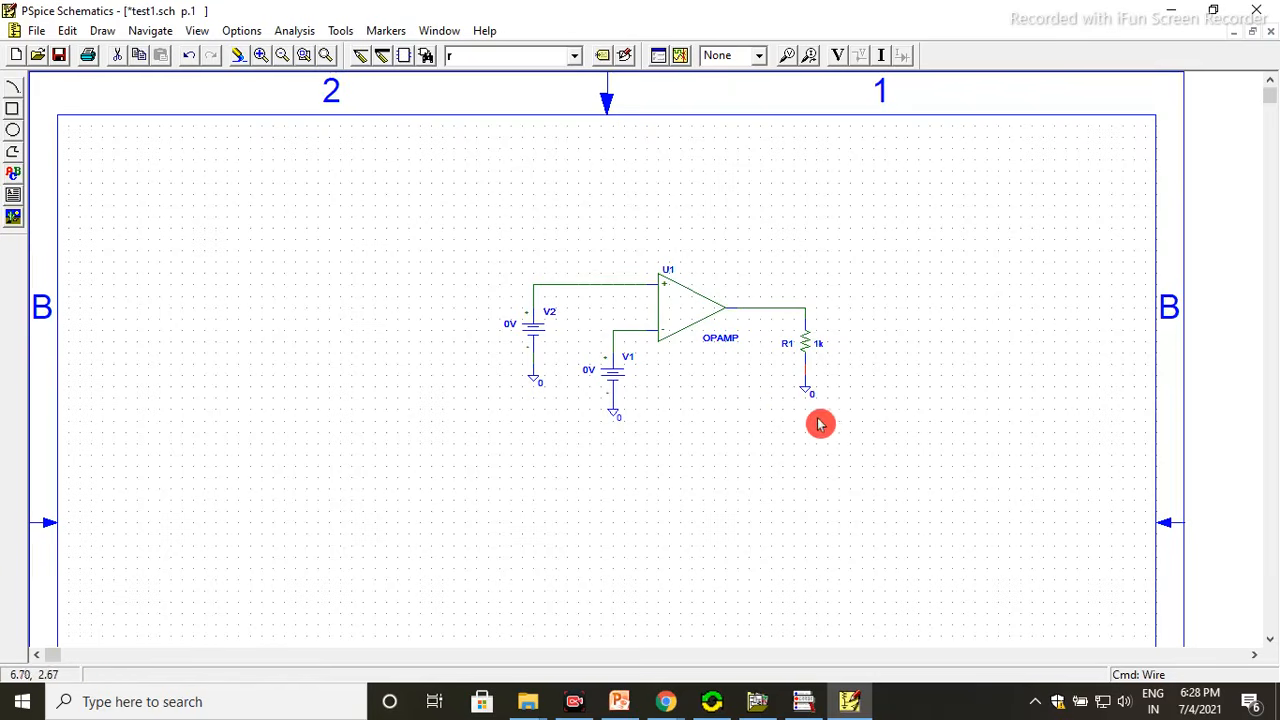
Label the wire between the op-amp output and R1 as out
double_click(765, 314)
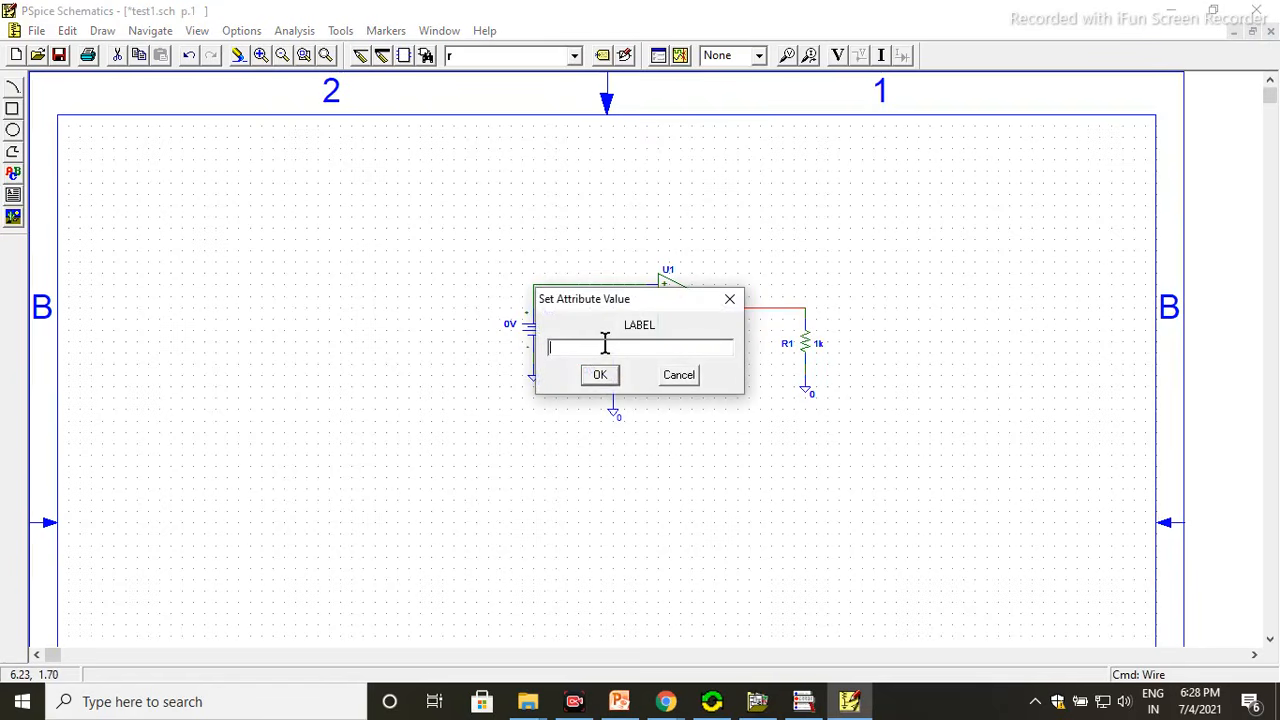
type("out")
left_click(603, 375)
left_click(780, 302)
left_click(769, 306)
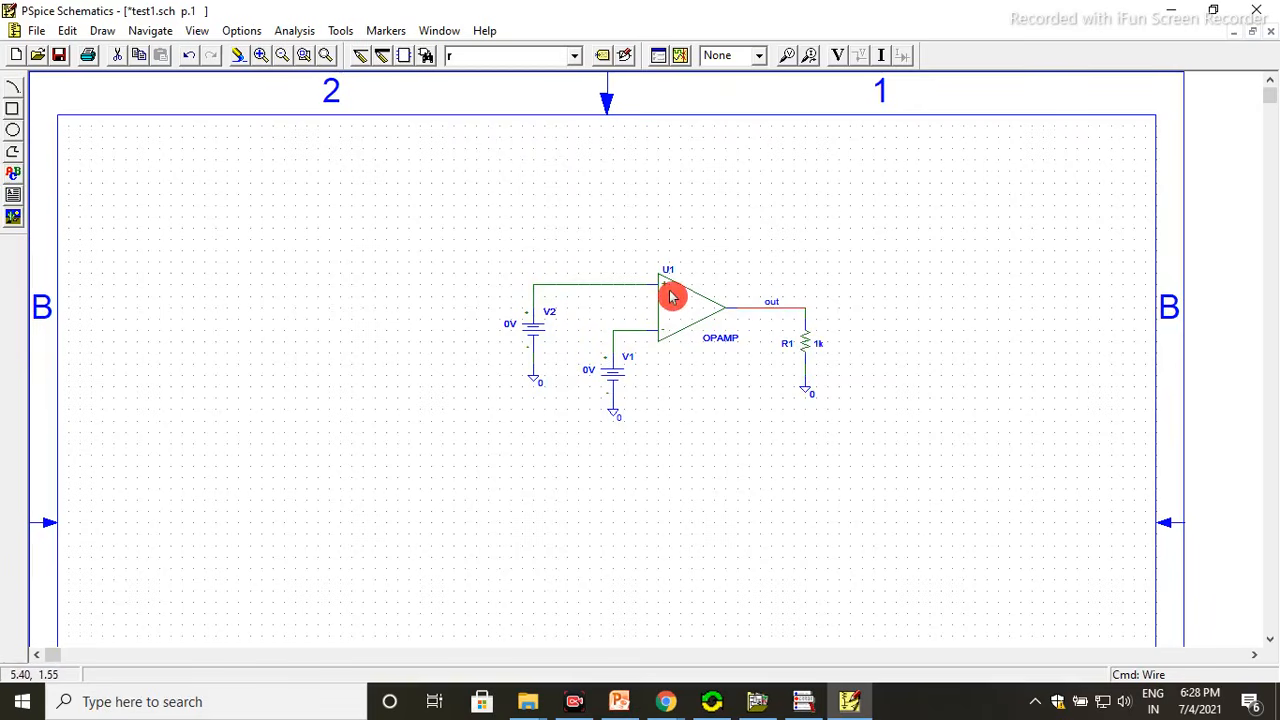
Label the op-amp's non-inverting input wire in1 and its inverting input wire in2
double_click(603, 288)
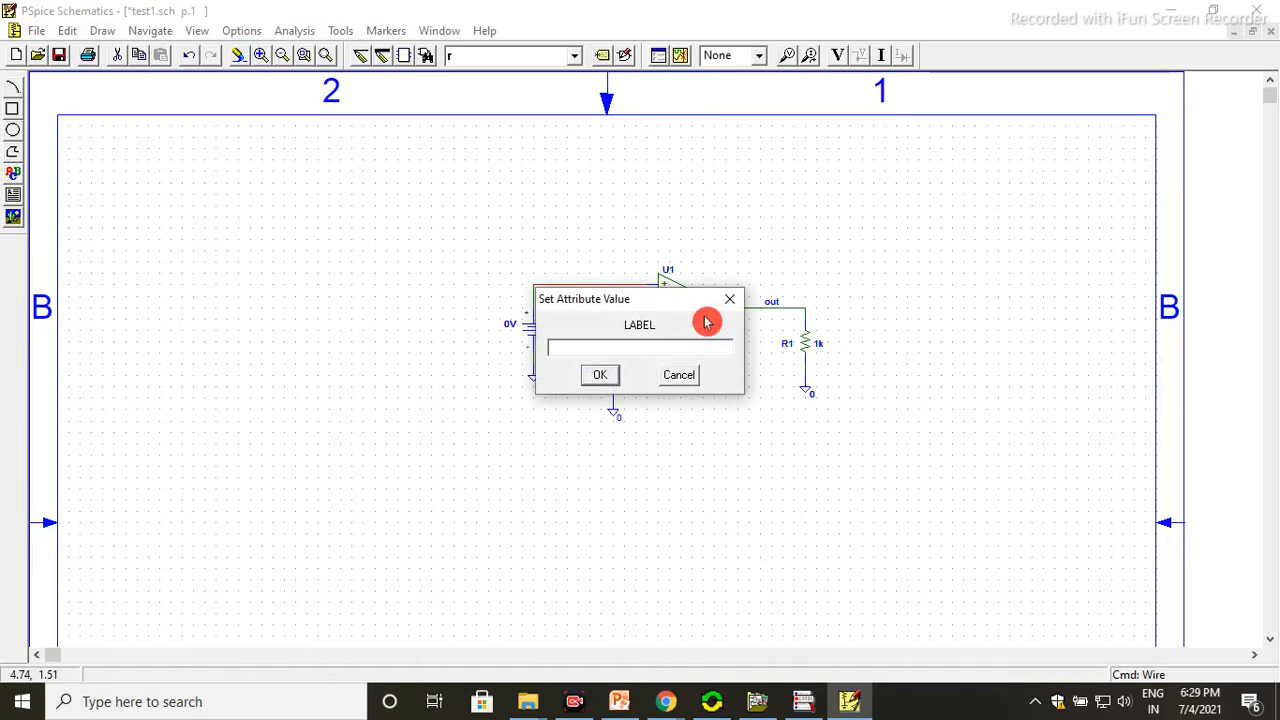
type("i")
left_click(604, 378)
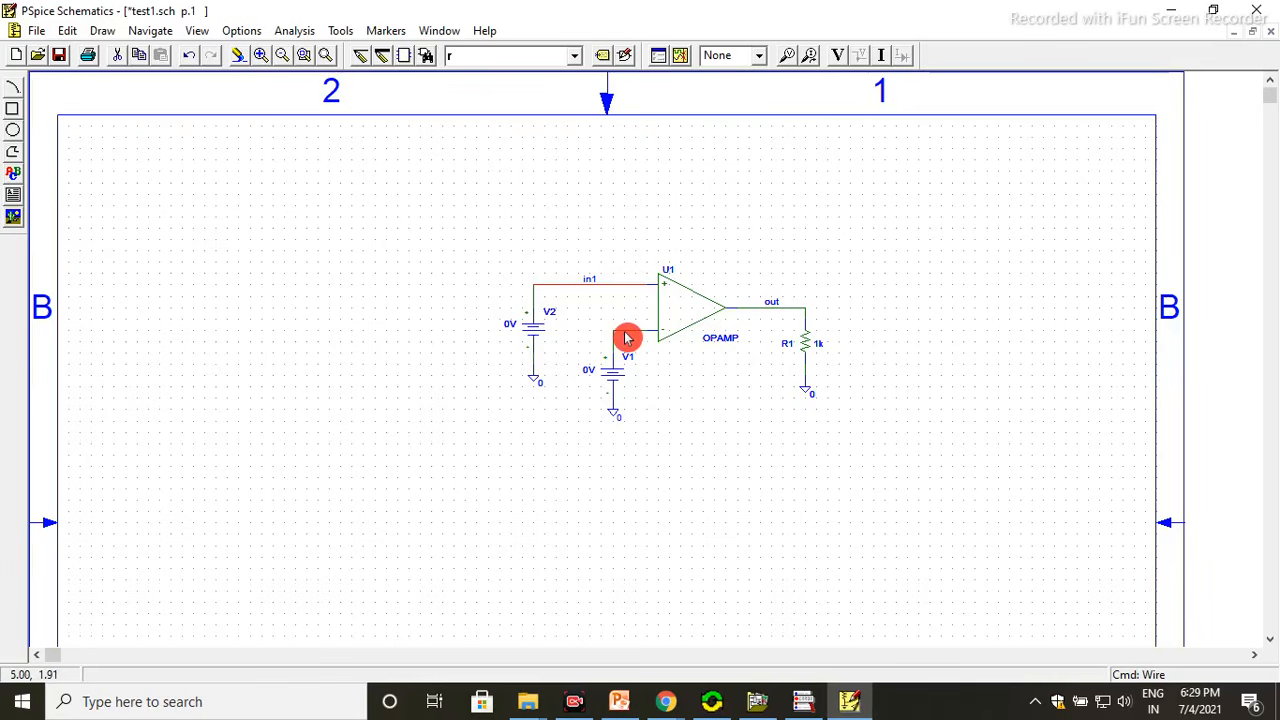
double_click(624, 334)
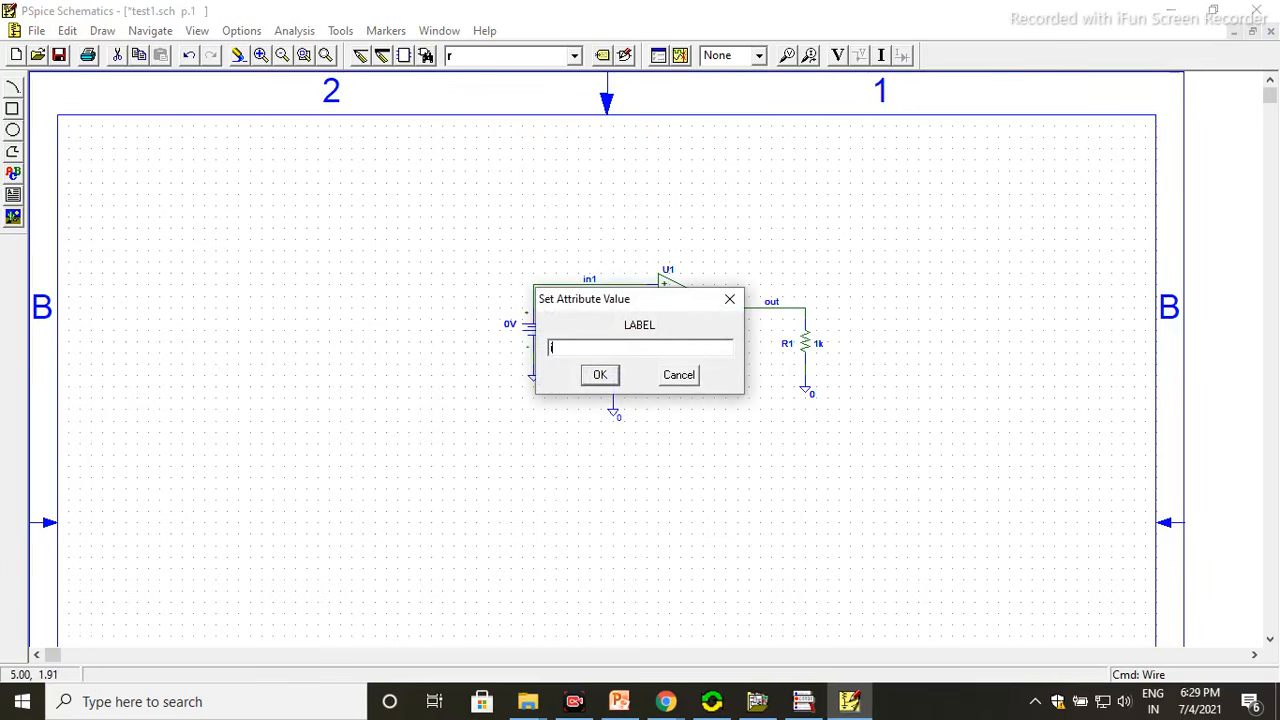
type("in2")
left_click(600, 374)
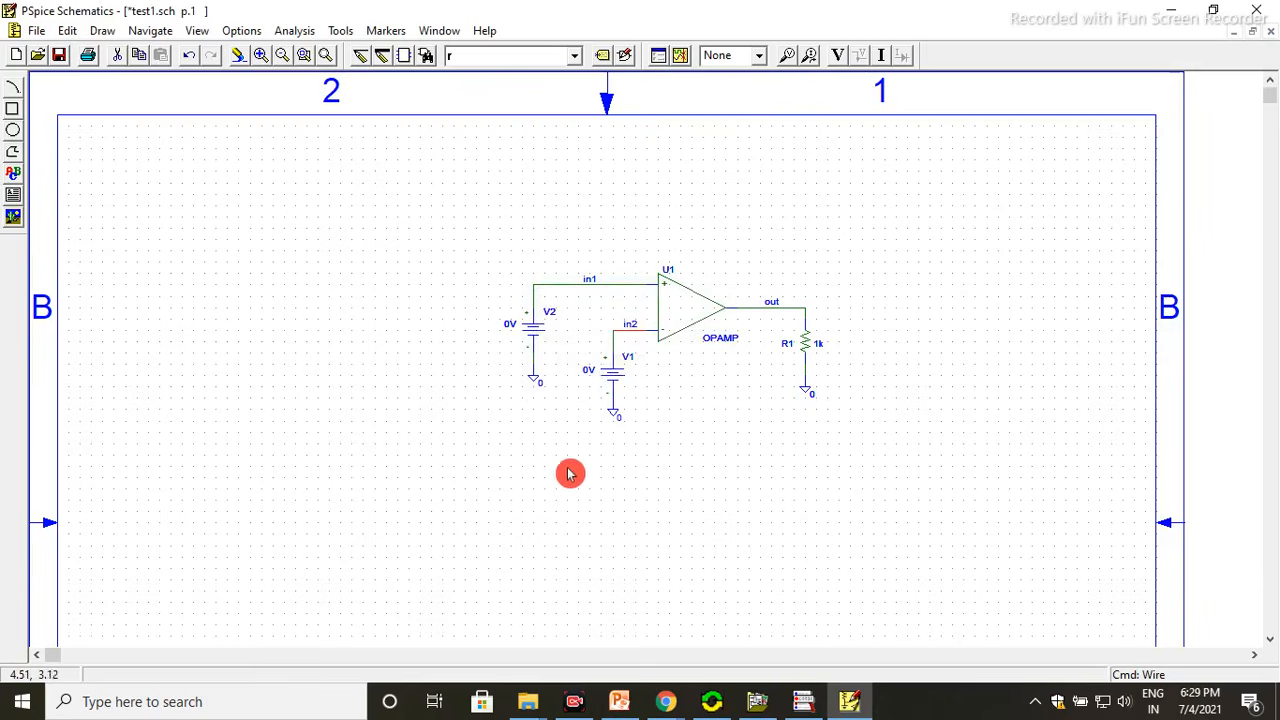
Set the DC value of V1 to 1V and of V2 to 1.5V, and save the schematic
double_click(590, 374)
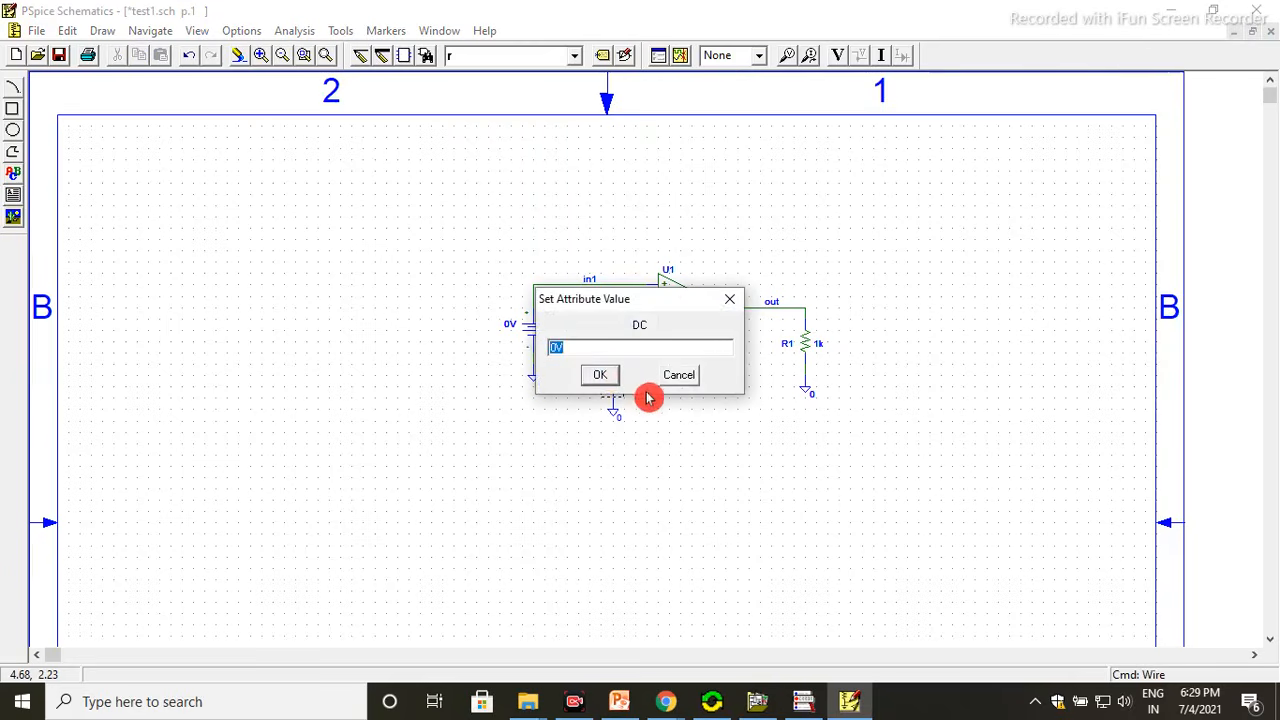
left_click(549, 359)
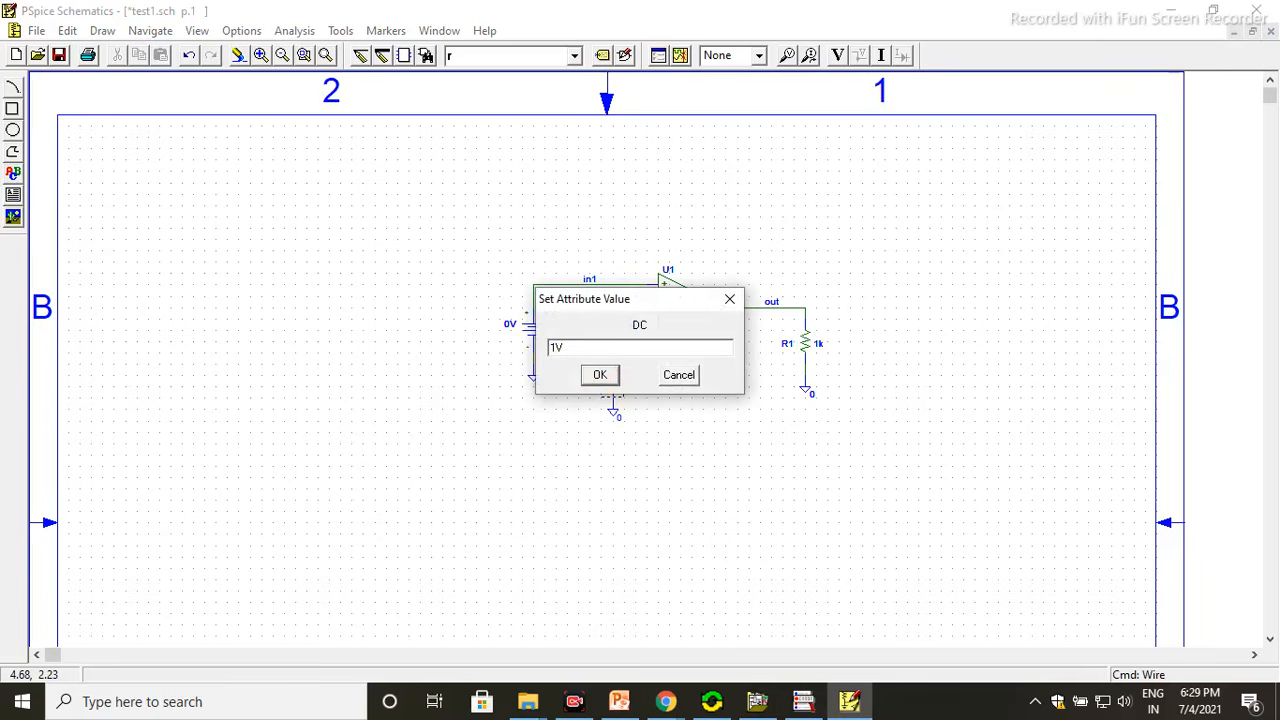
left_click(600, 374)
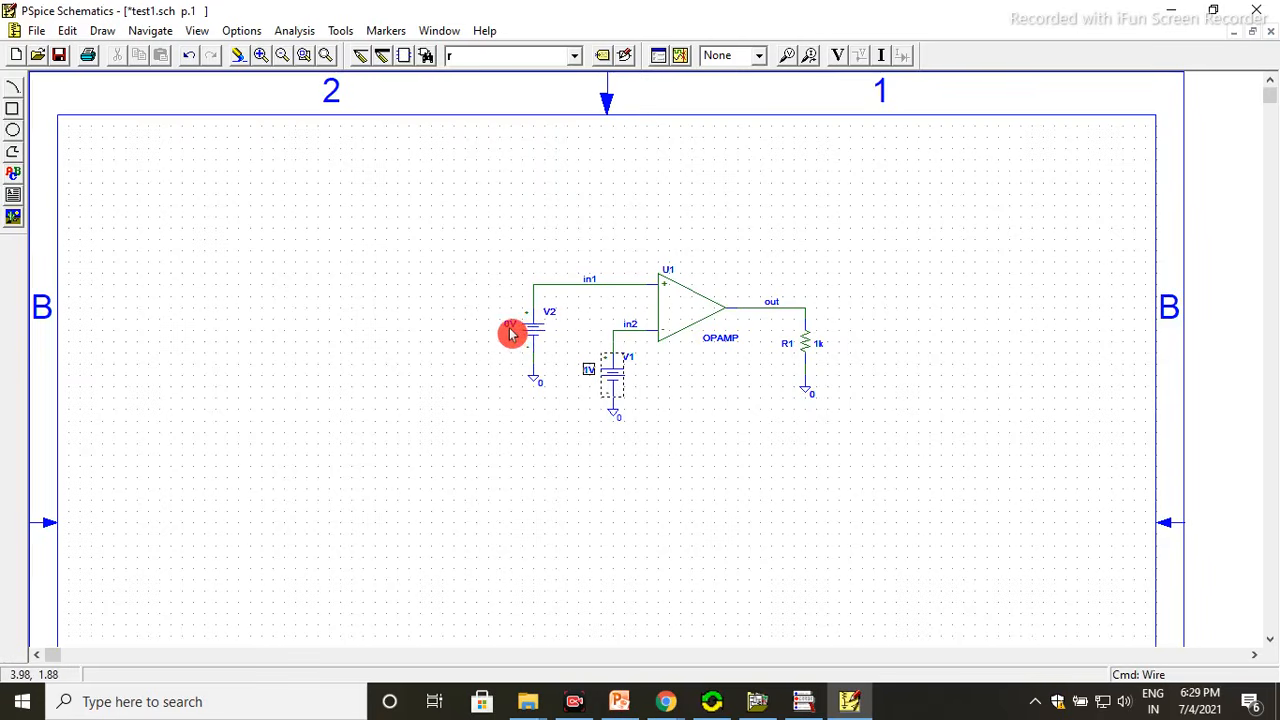
double_click(510, 330)
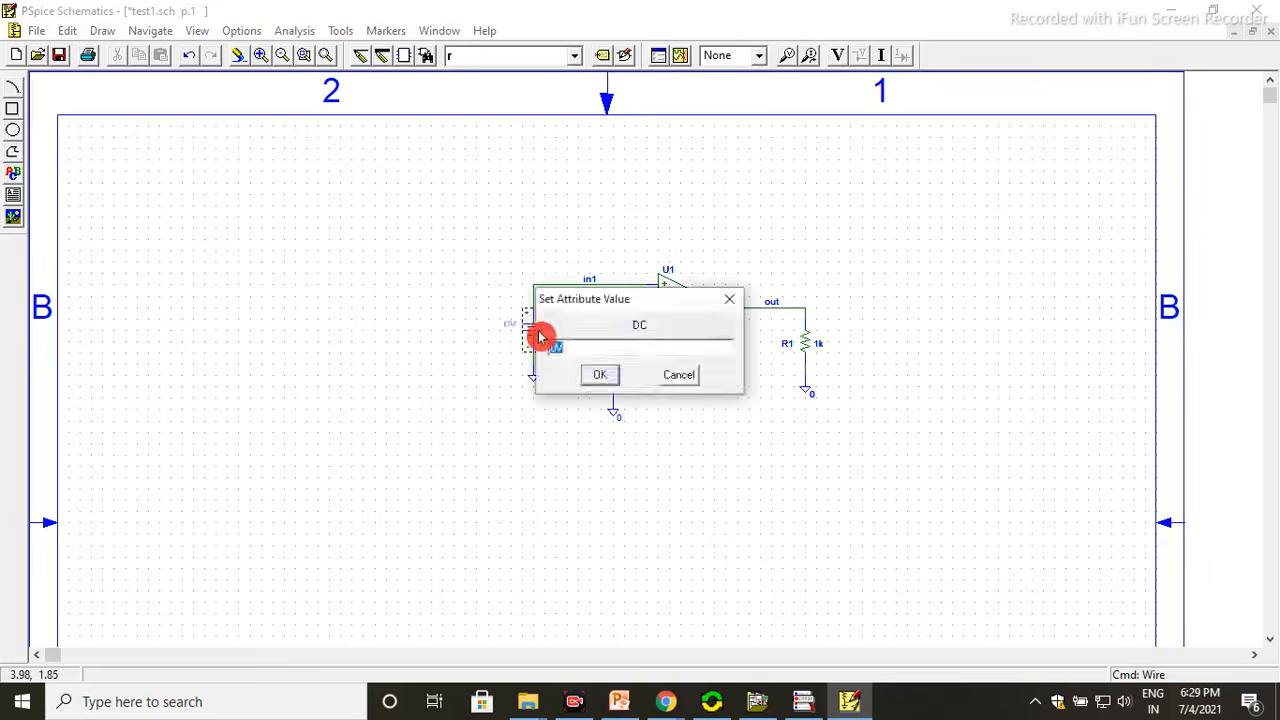
double_click(553, 345)
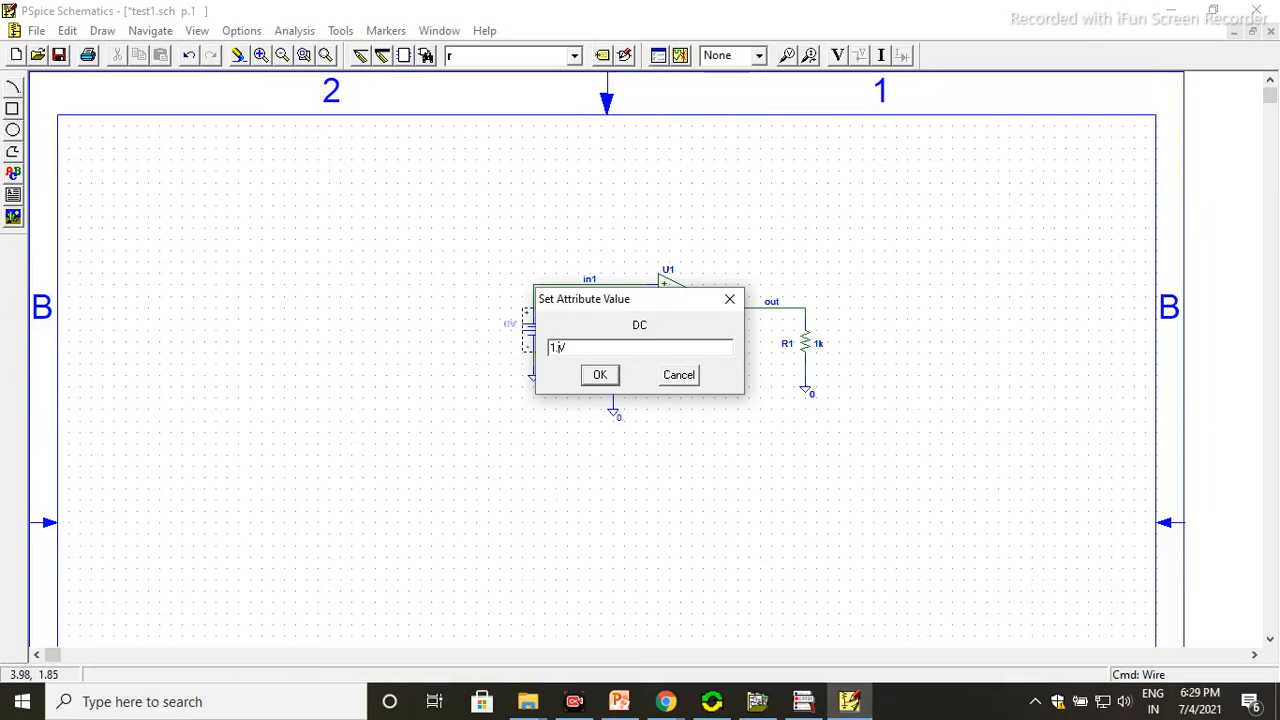
left_click(592, 374)
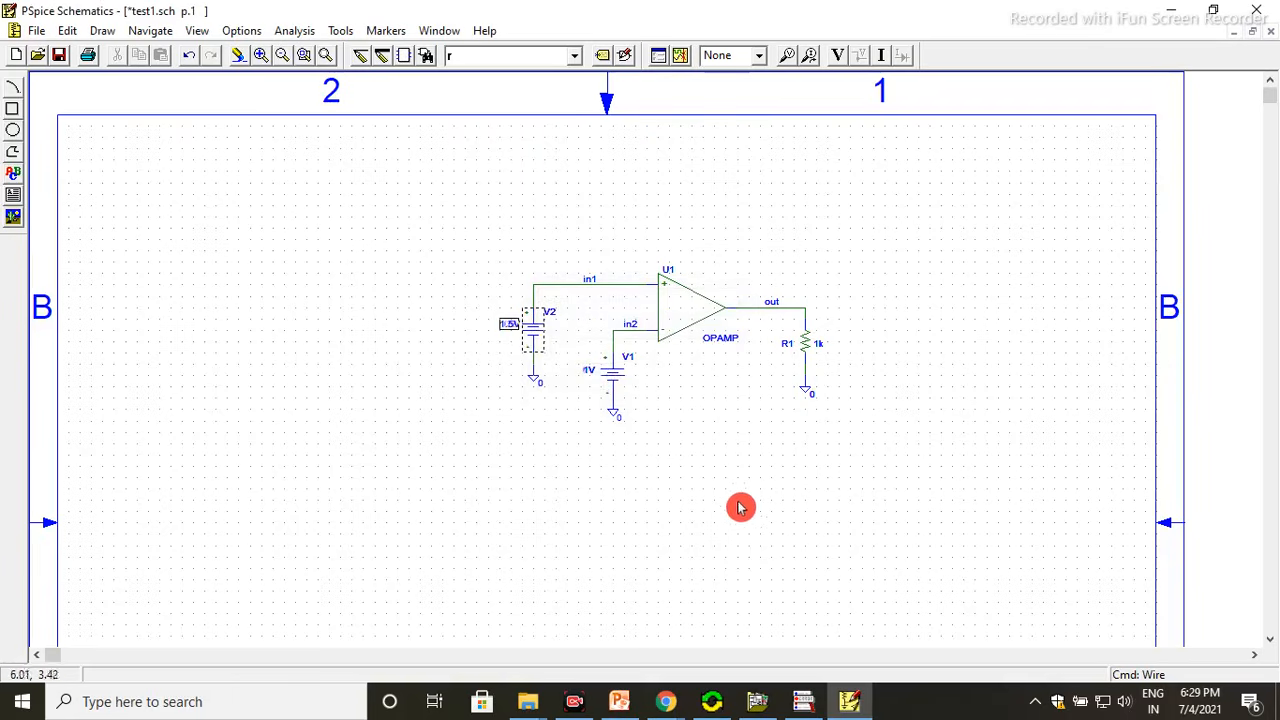
left_click(804, 498)
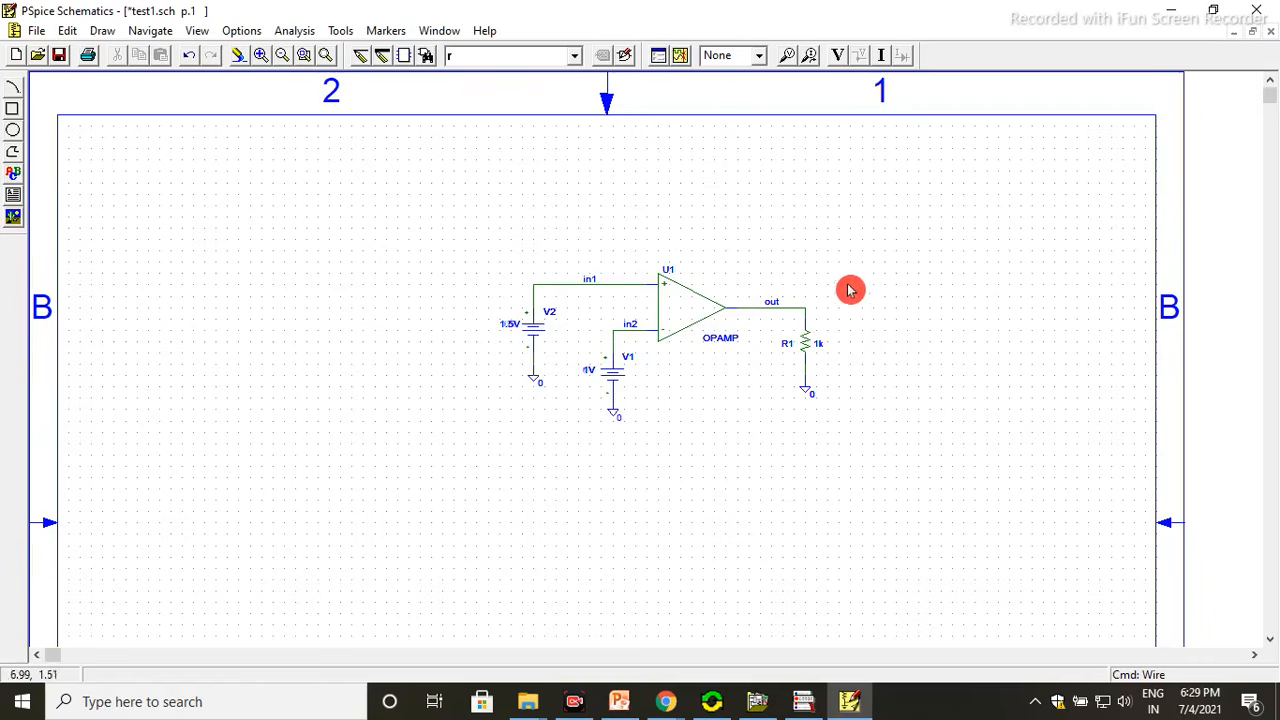
left_click(59, 56)
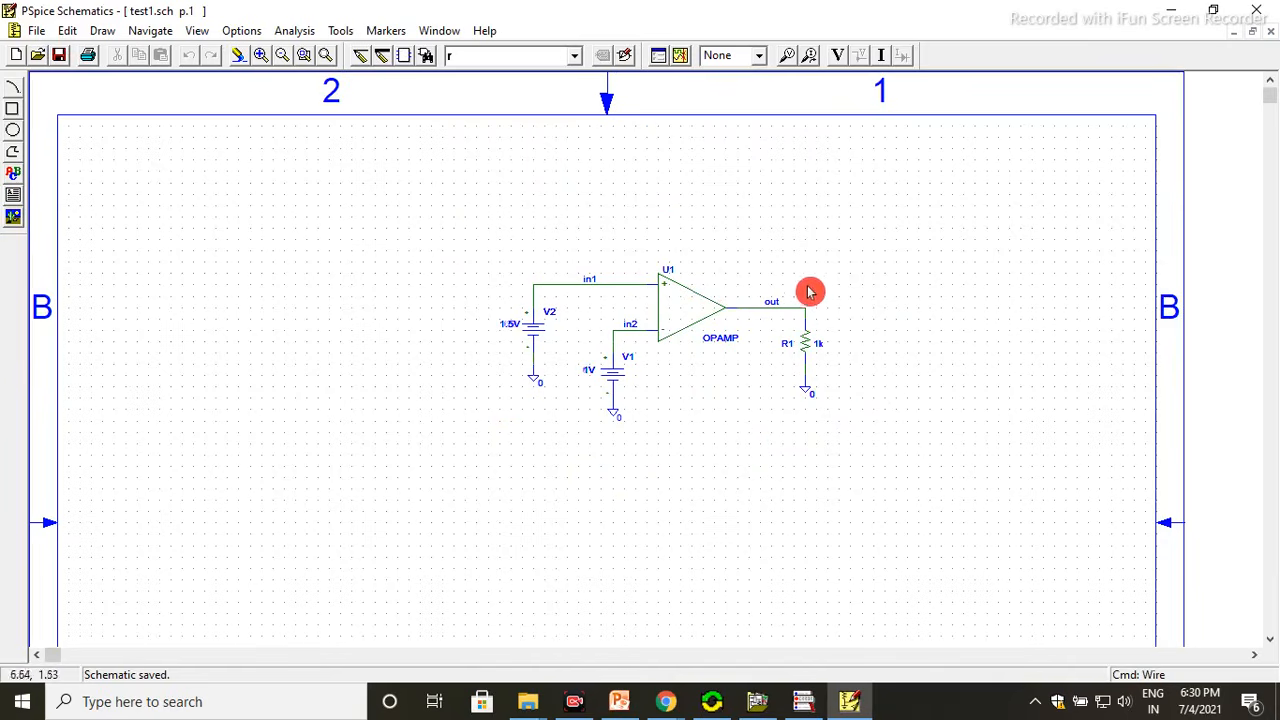
Enable Transient analysis in the analysis setup, accepting a print step of 0ns and a final time of 1ms
left_click(660, 62)
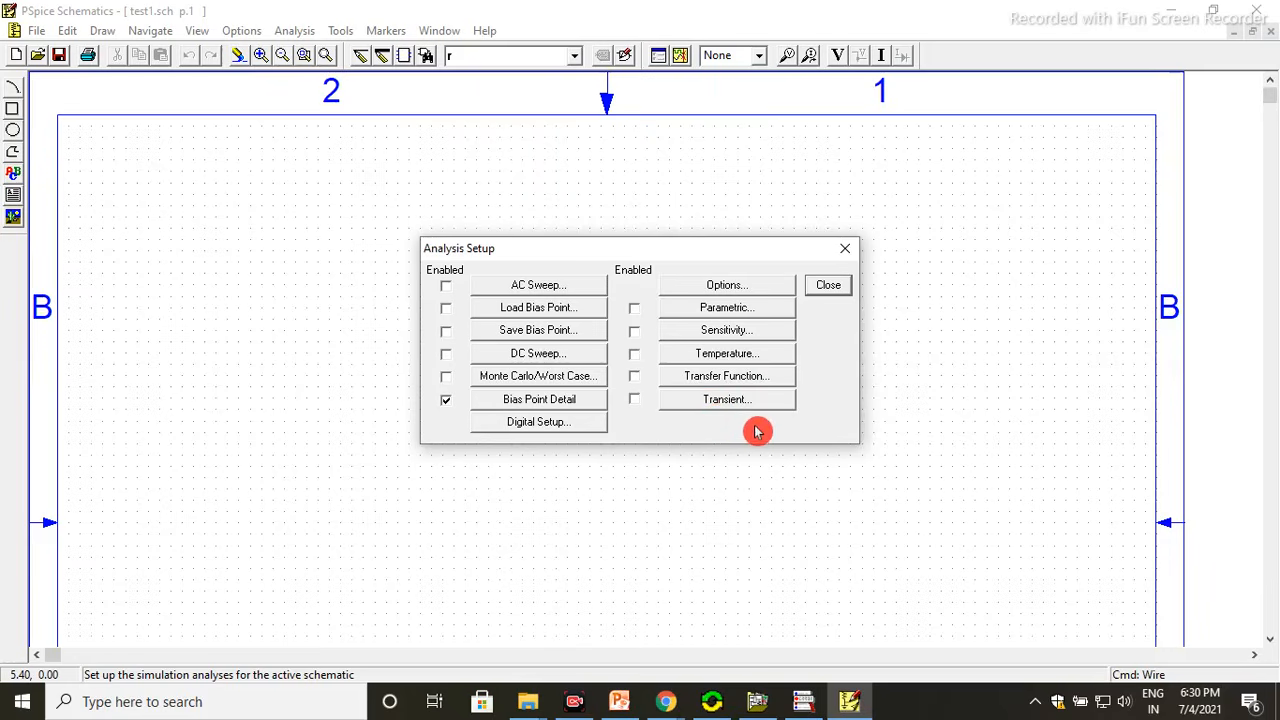
left_click(634, 400)
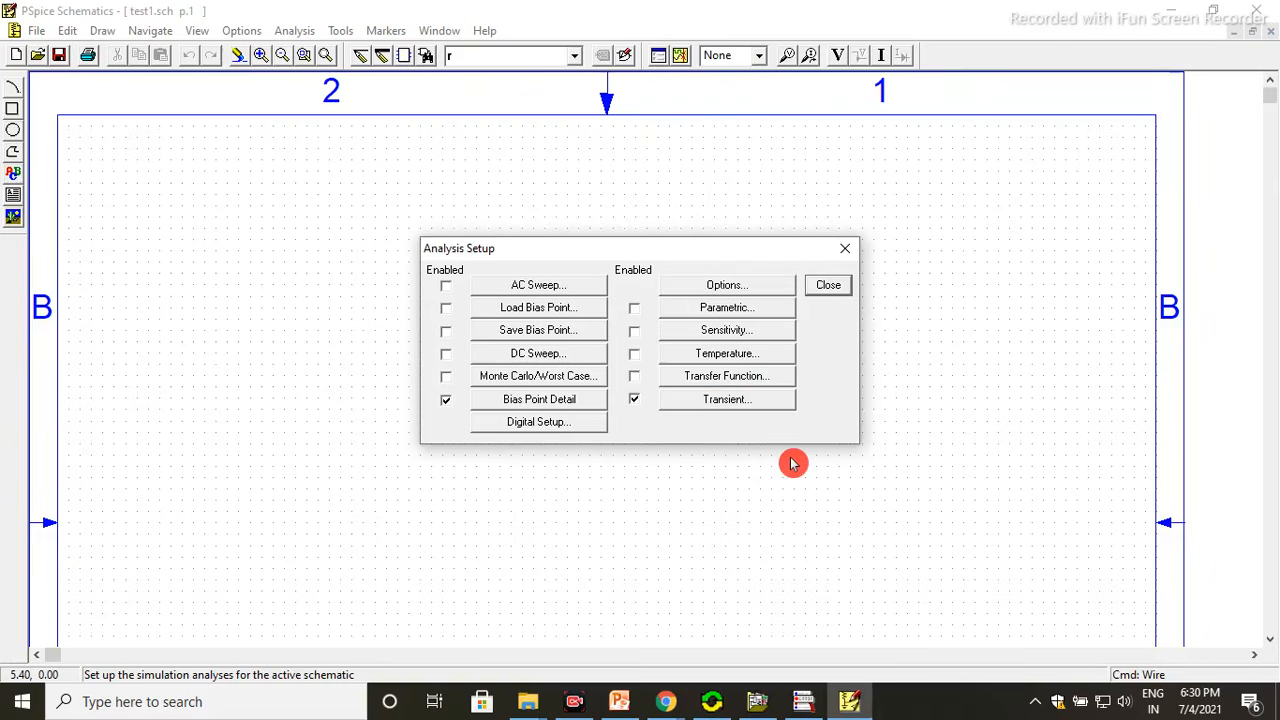
left_click(731, 400)
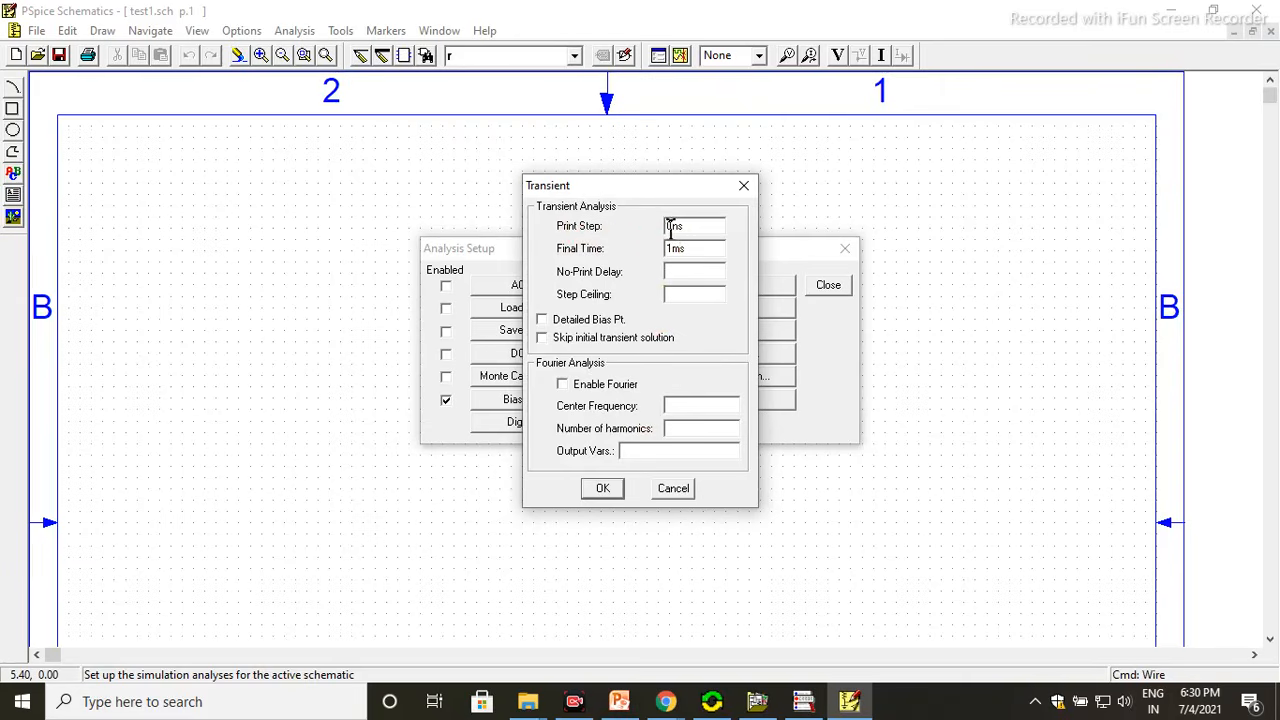
left_click(680, 249)
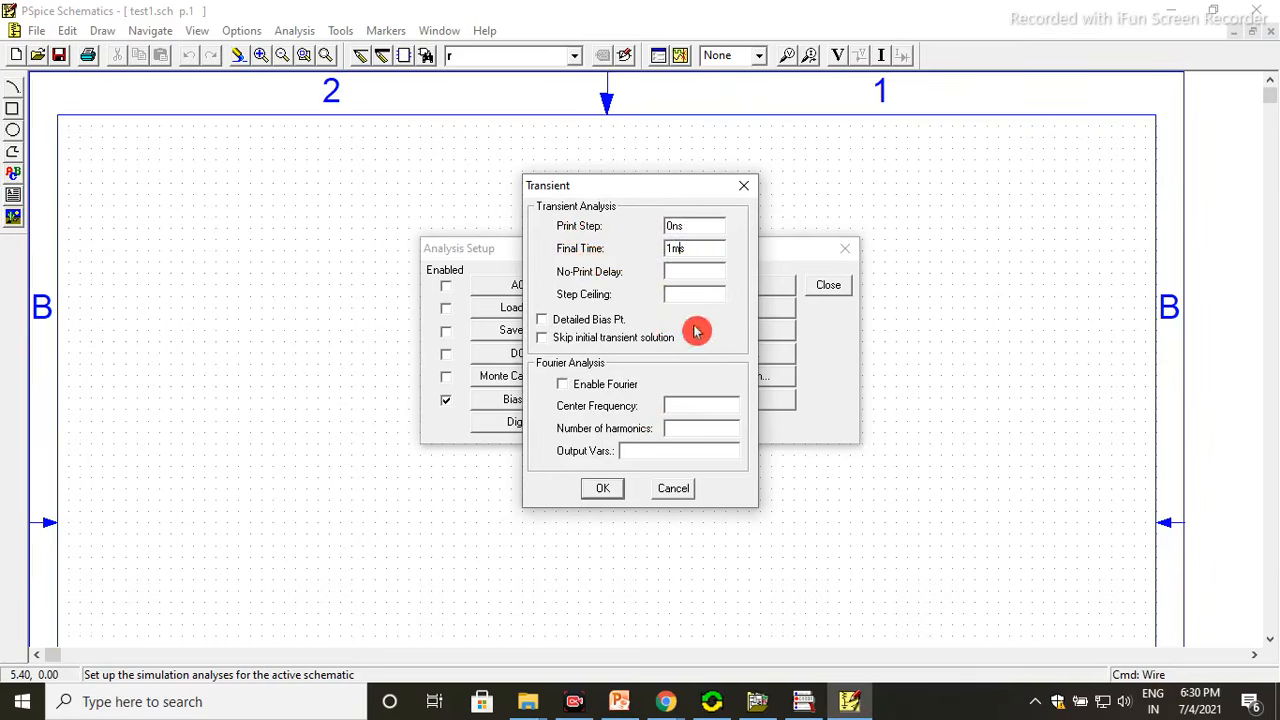
left_click(601, 489)
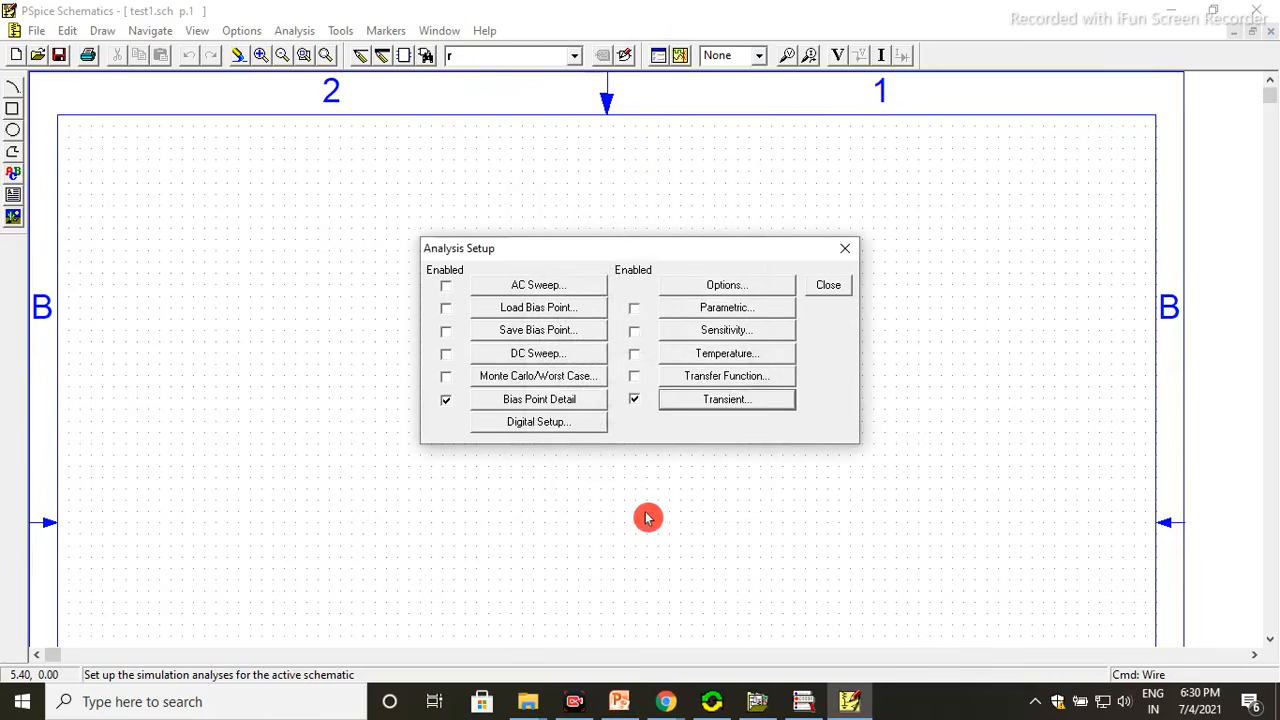
left_click(828, 285)
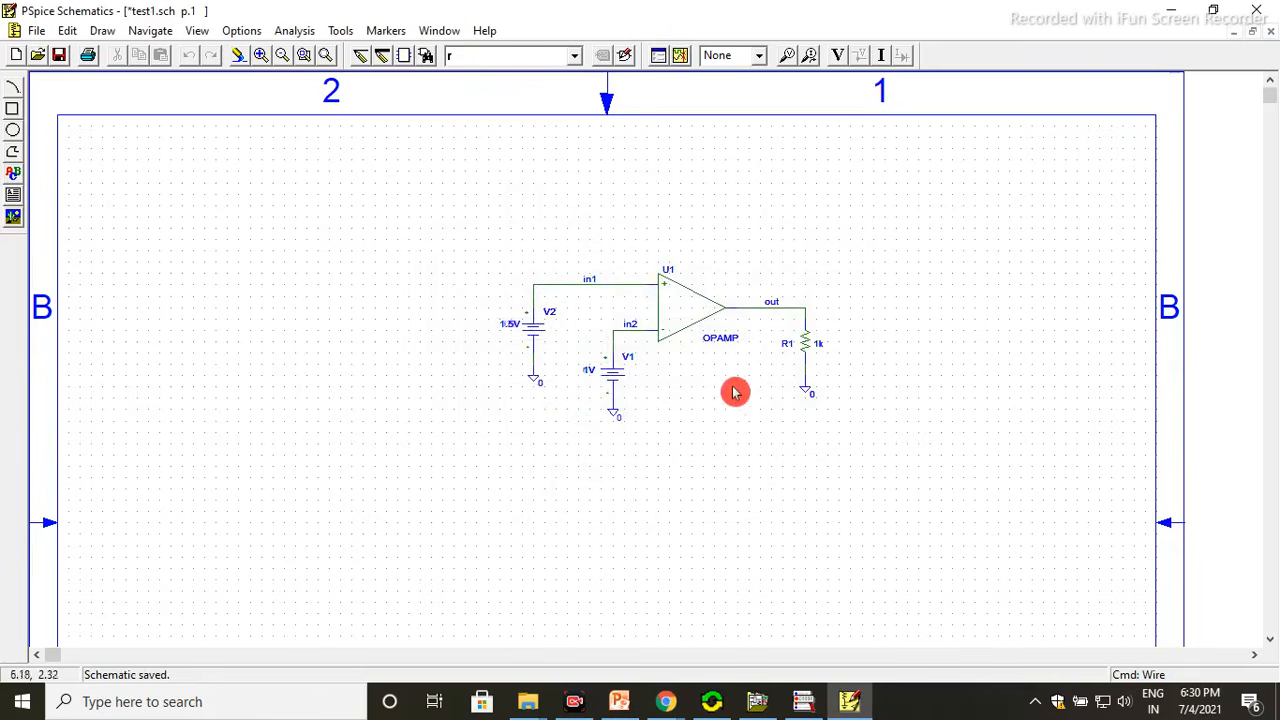
Run the PSpice simulation of the circuit and return to the schematic
left_click(680, 58)
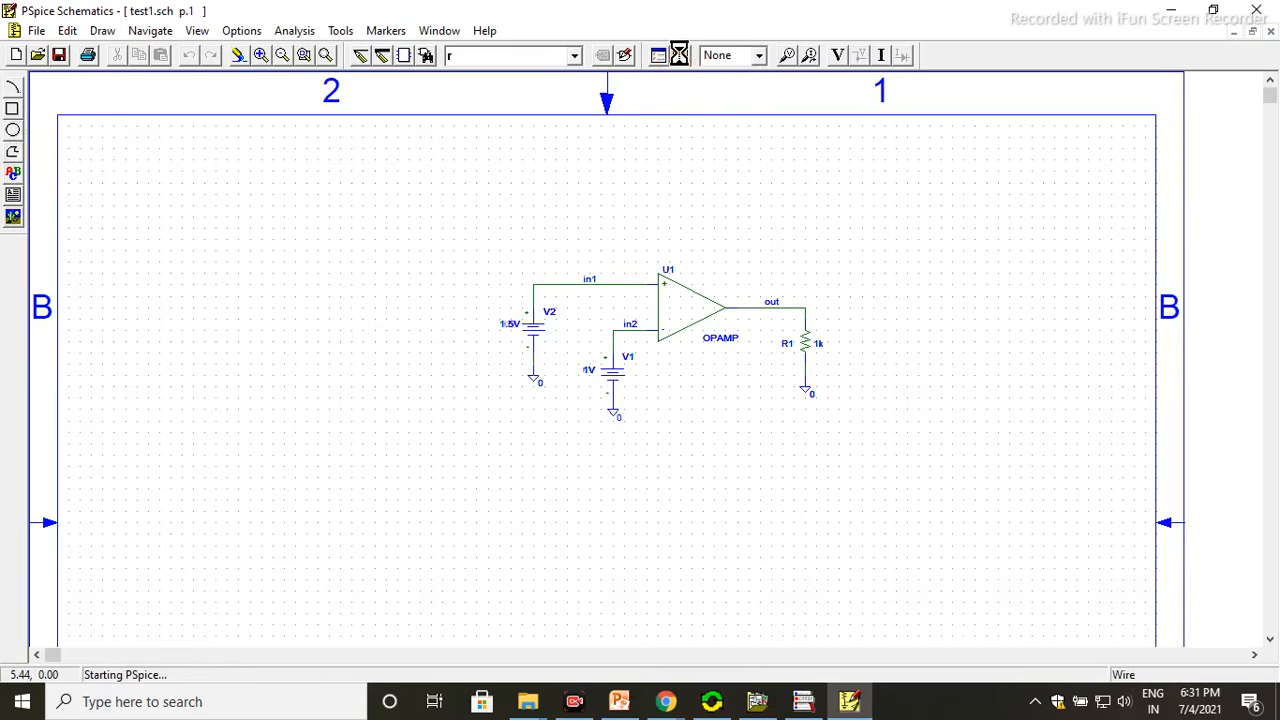
left_click(680, 57)
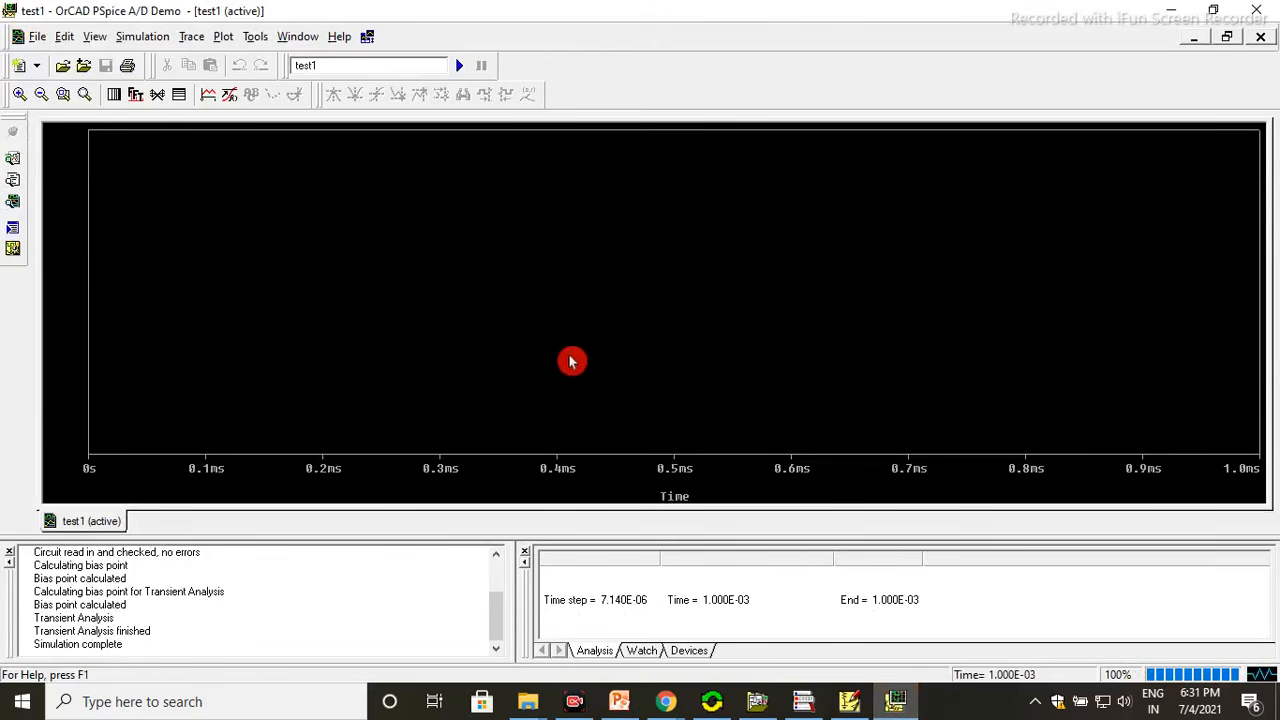
left_click(1174, 11)
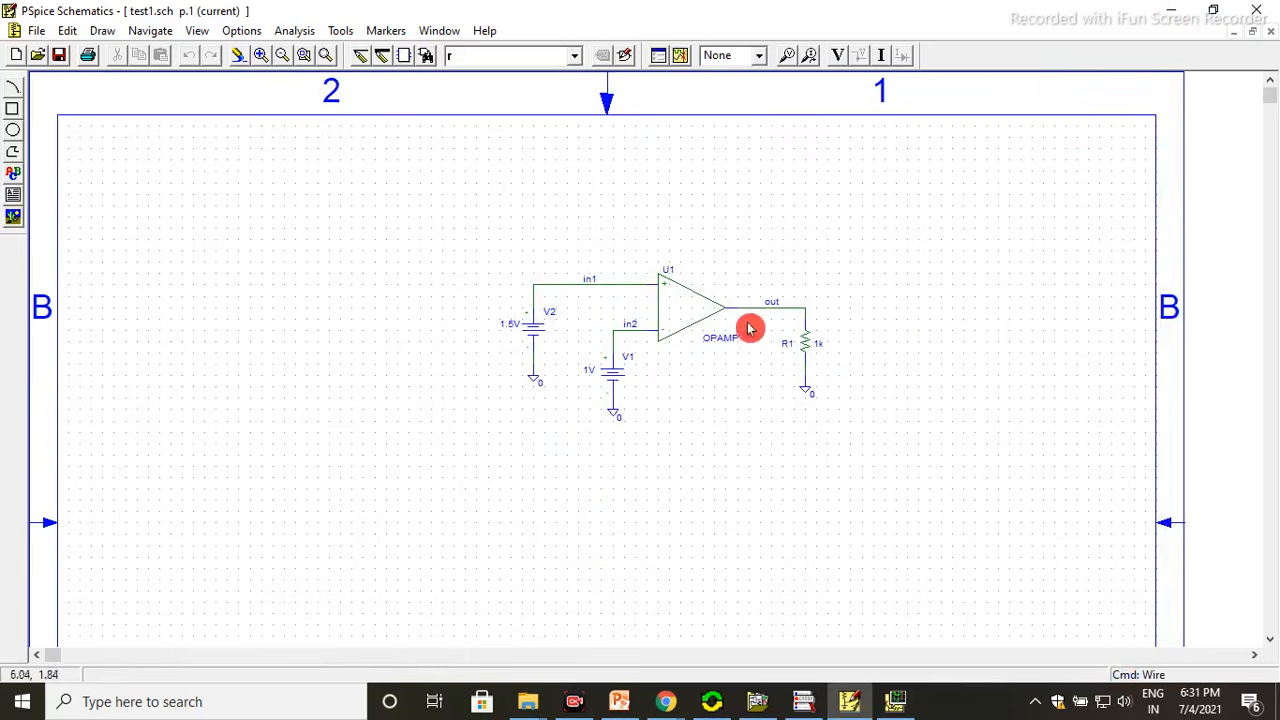
Place voltage markers on the in1, in2 and out wires of the op-amp circuit
left_click(389, 33)
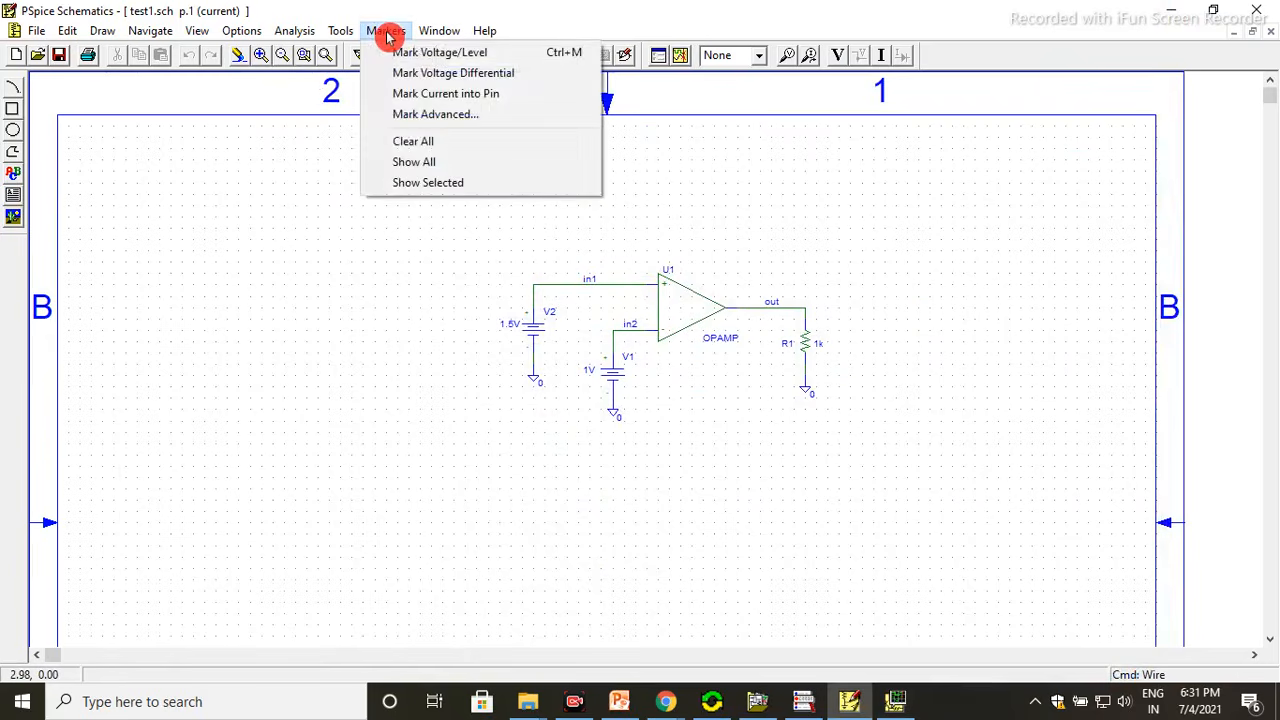
left_click(437, 53)
left_click(557, 283)
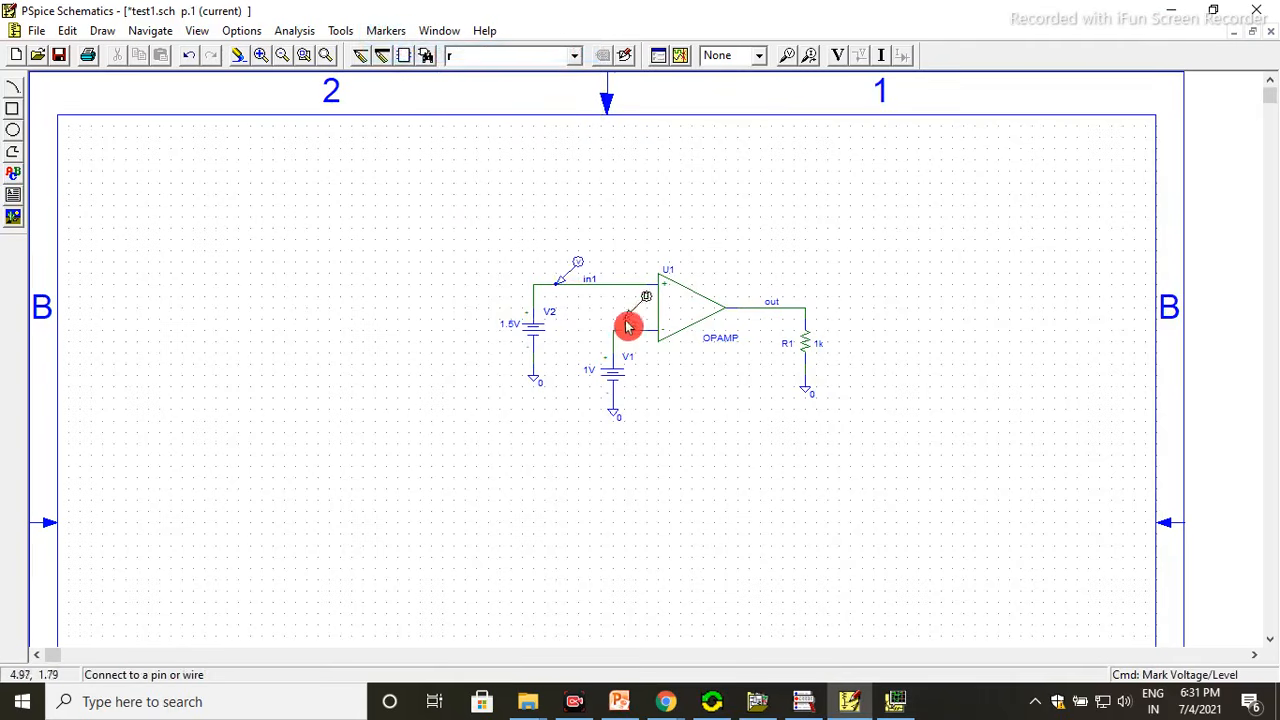
left_click(616, 330)
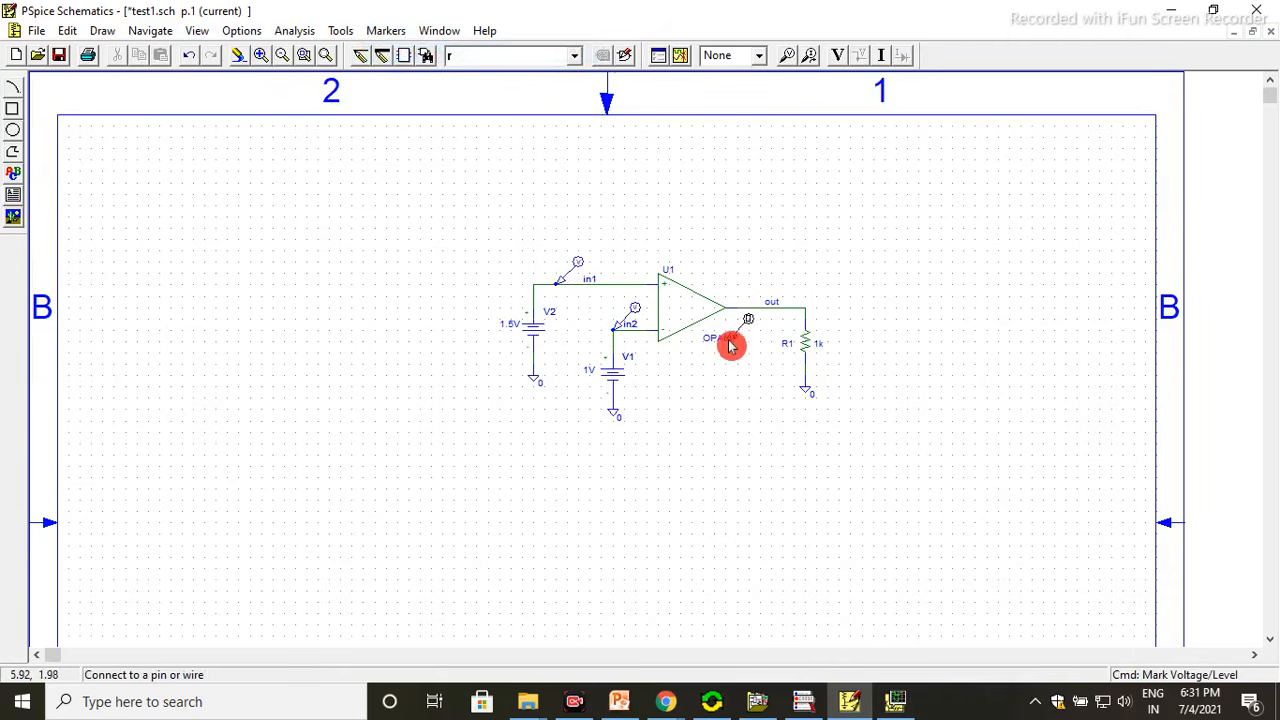
left_click(790, 313)
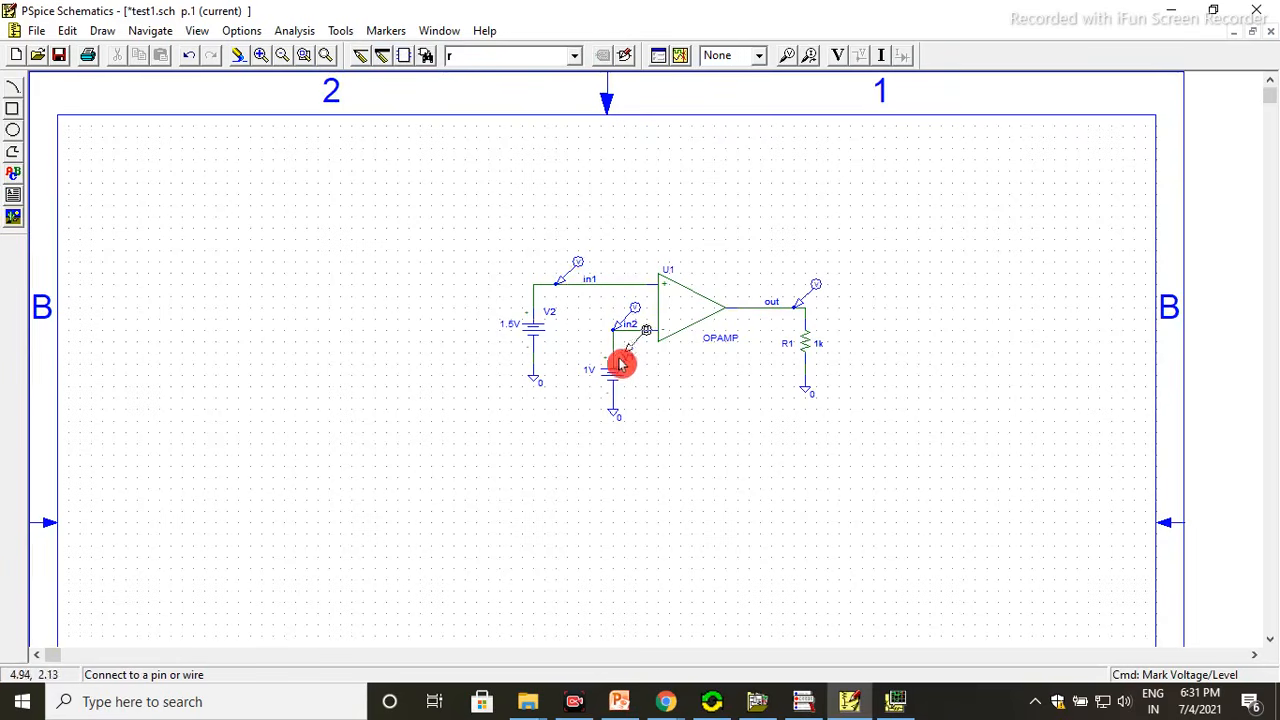
End voltage marker placement, simulate the circuit with the markers on in1, in2 and out, and return to the schematic
right_click(938, 335)
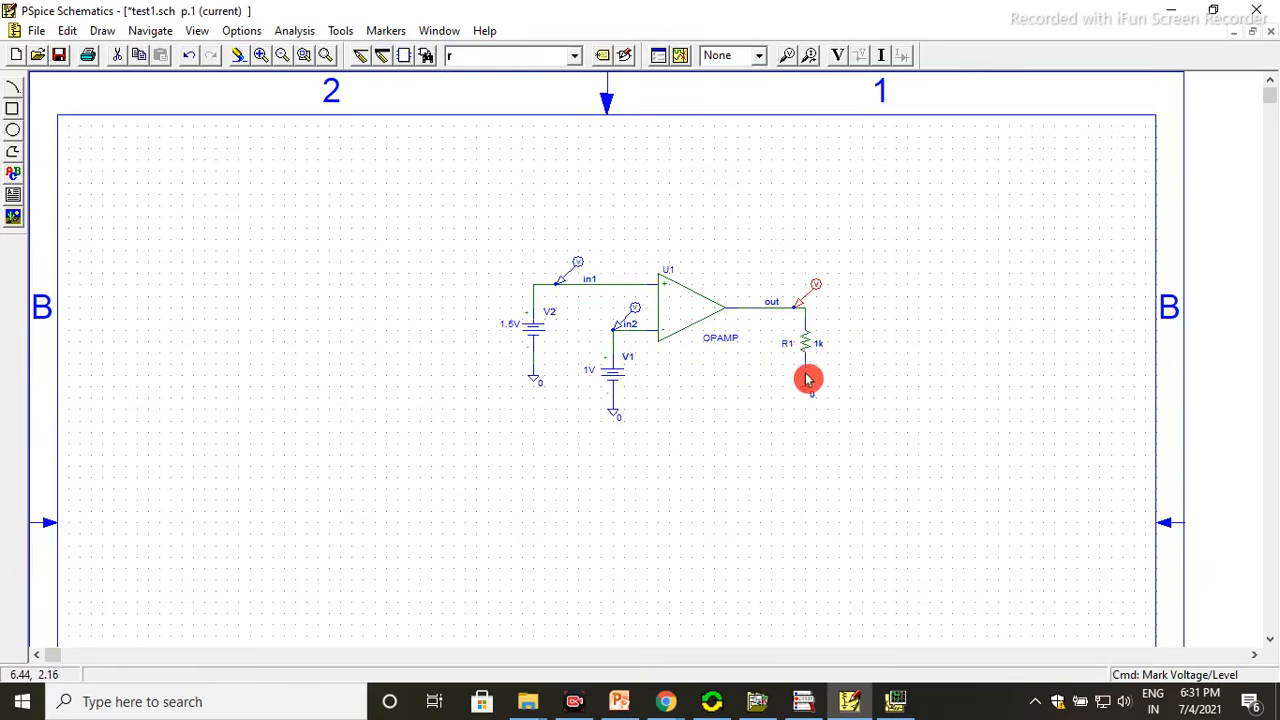
left_click(914, 400)
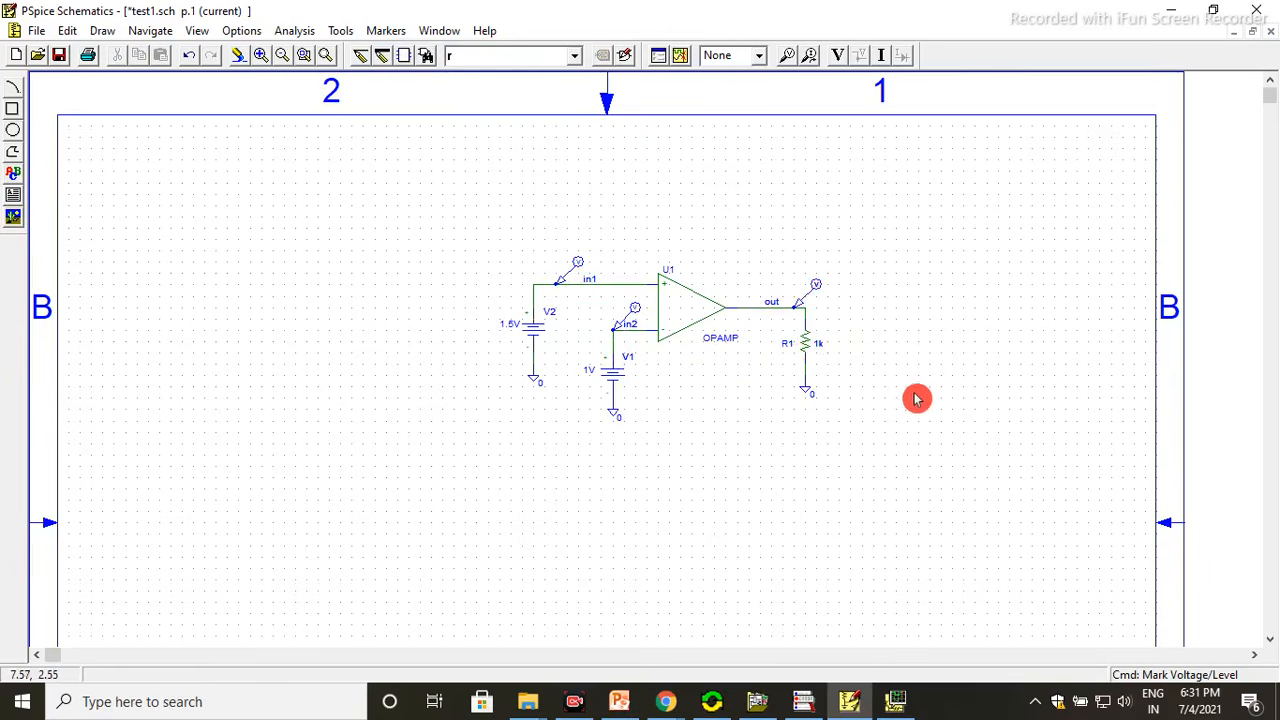
left_click(684, 58)
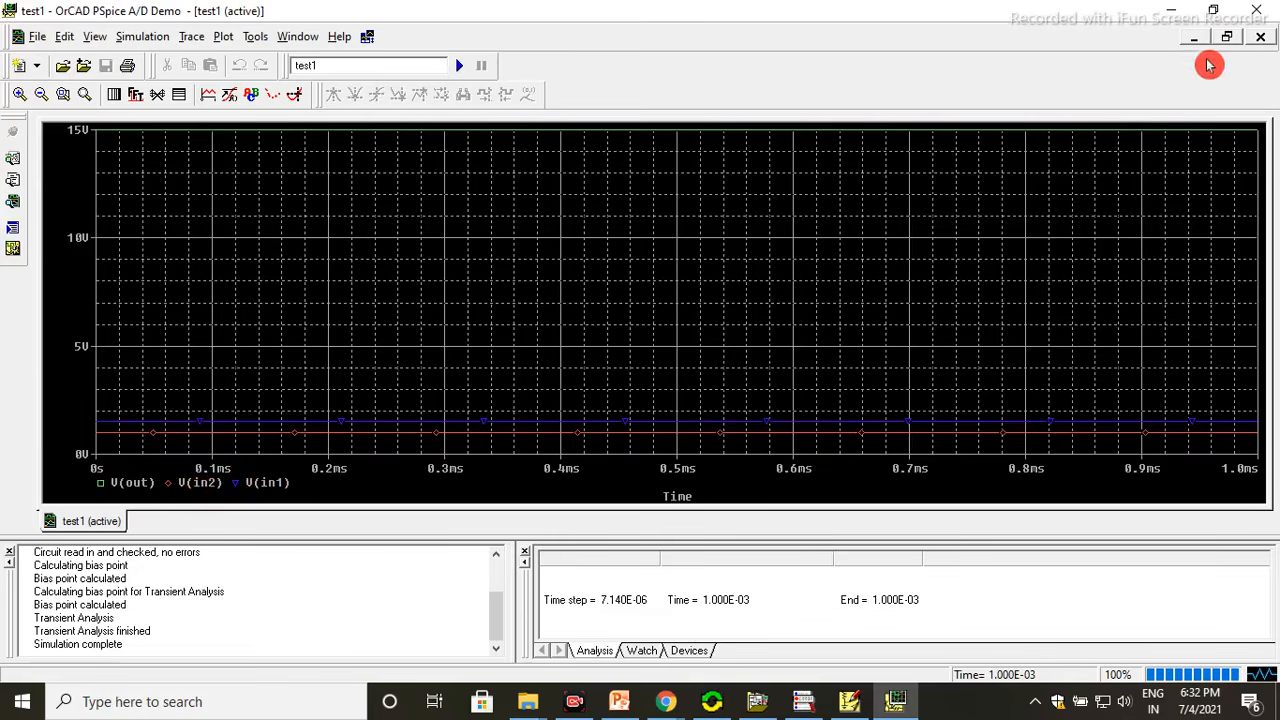
left_click(1171, 10)
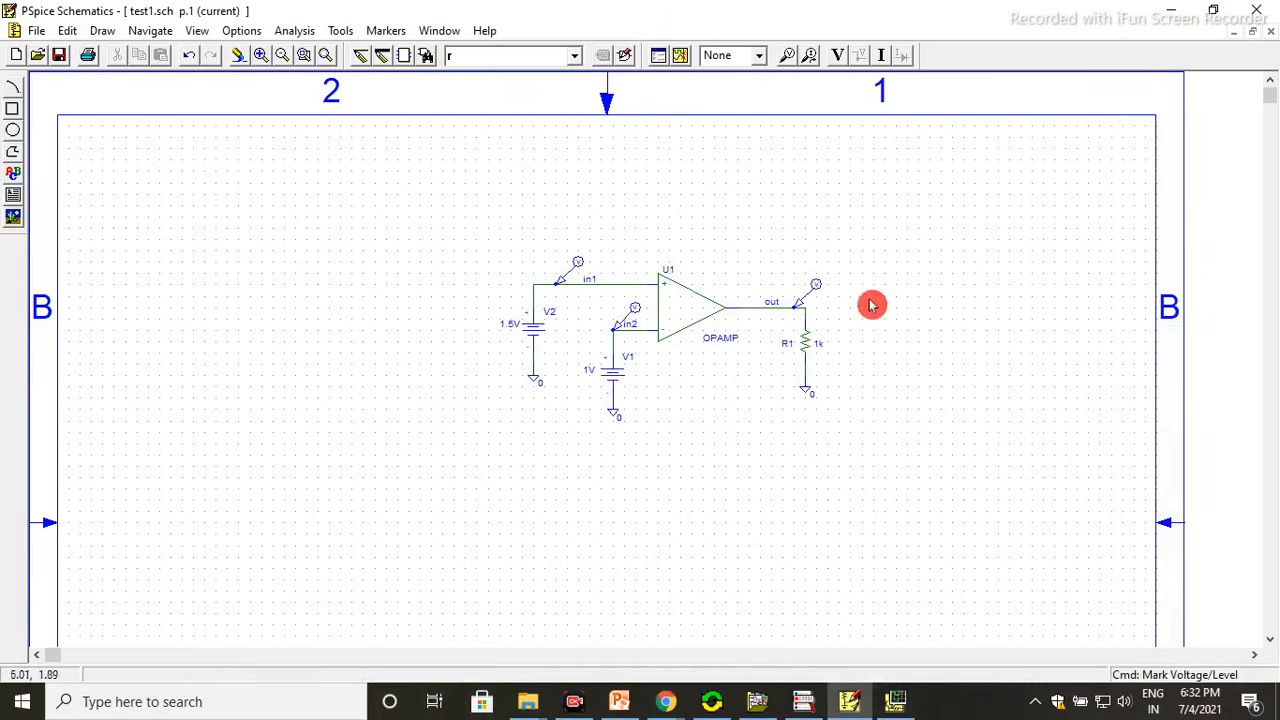
Review the V(out), V(in2) and V(in1) traces in the PSpice A/D plot and return to the schematic
left_click(1171, 10)
left_click(895, 701)
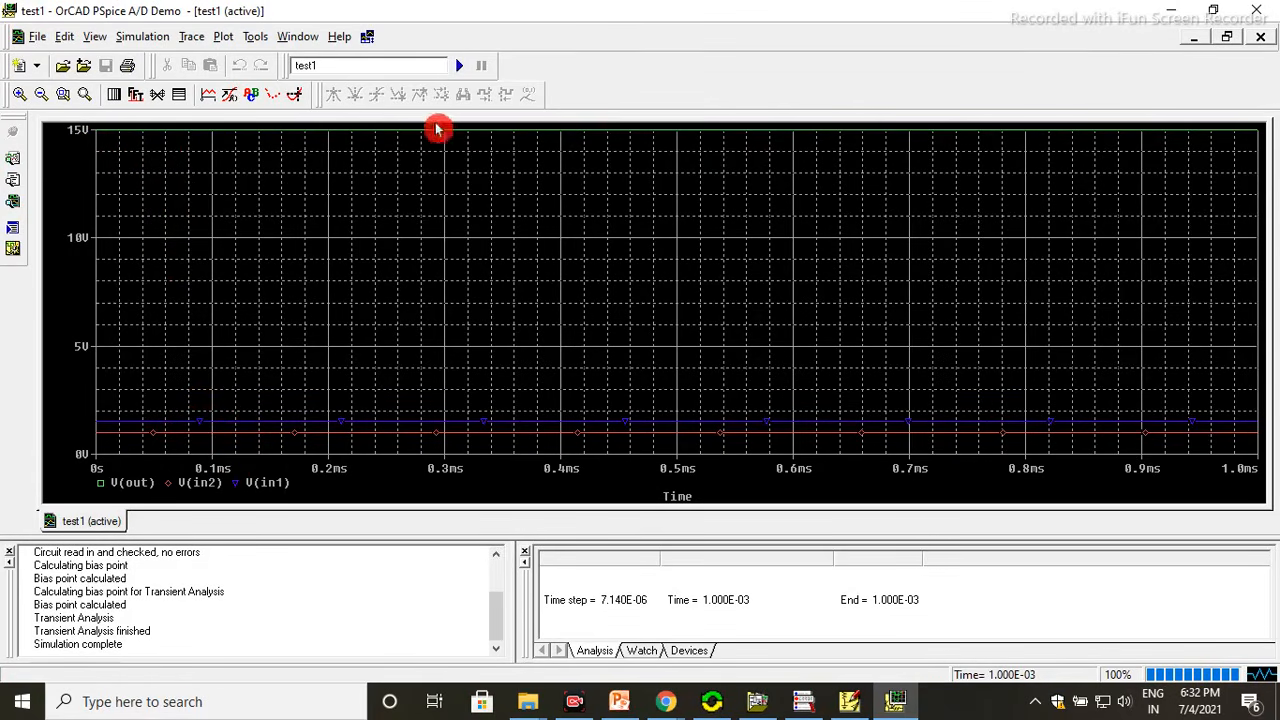
left_click(1171, 11)
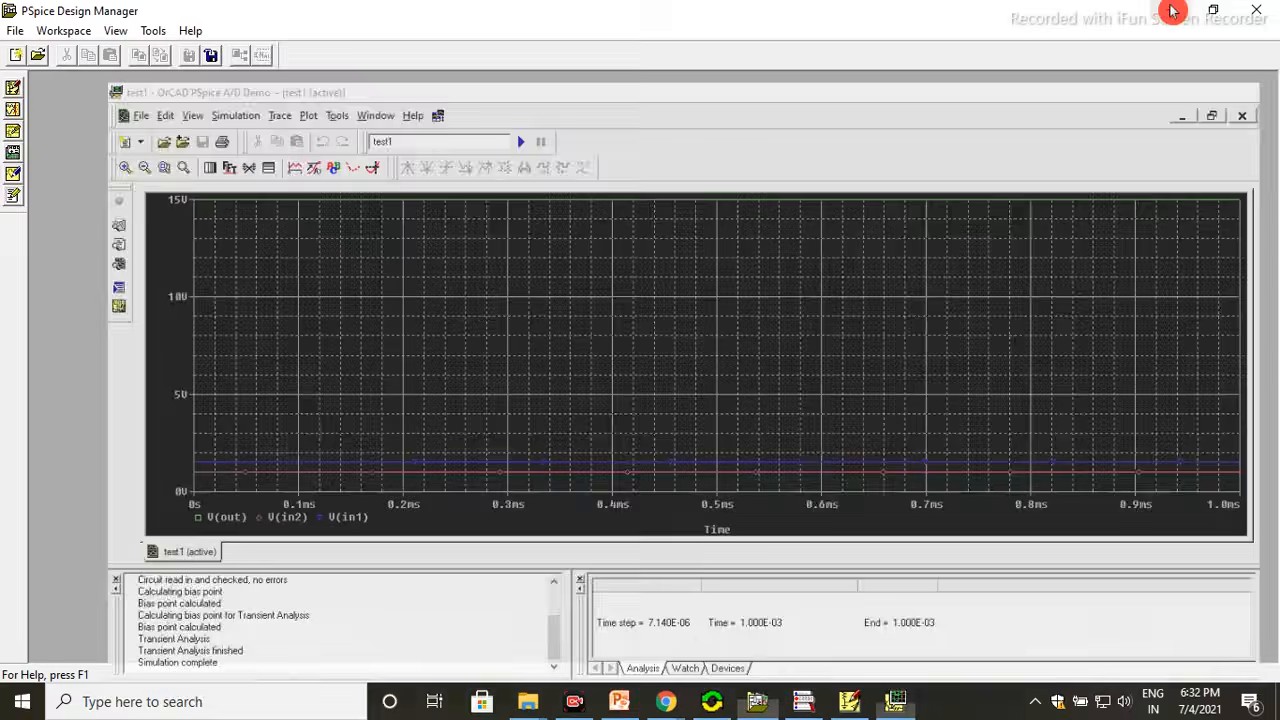
left_click(849, 701)
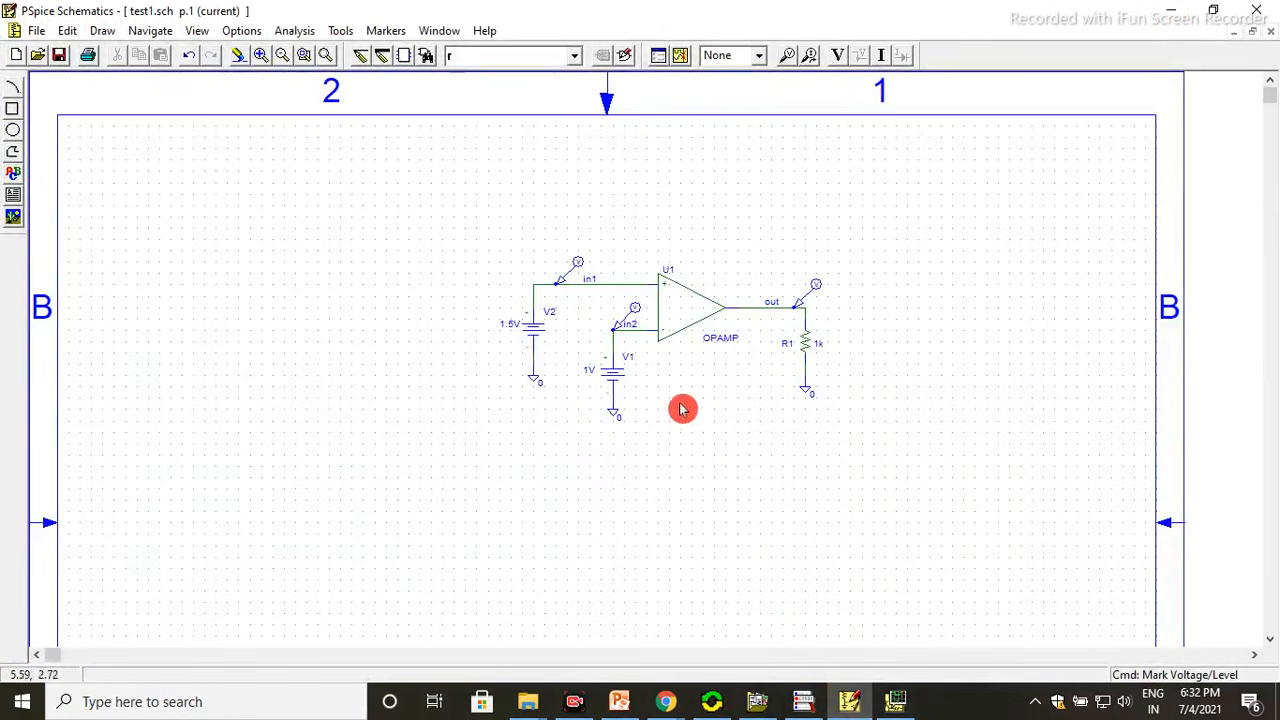
Inspect the VPOS and VNEG supply attributes of op-amp U1 and close its attributes with the values accepted
double_click(682, 307)
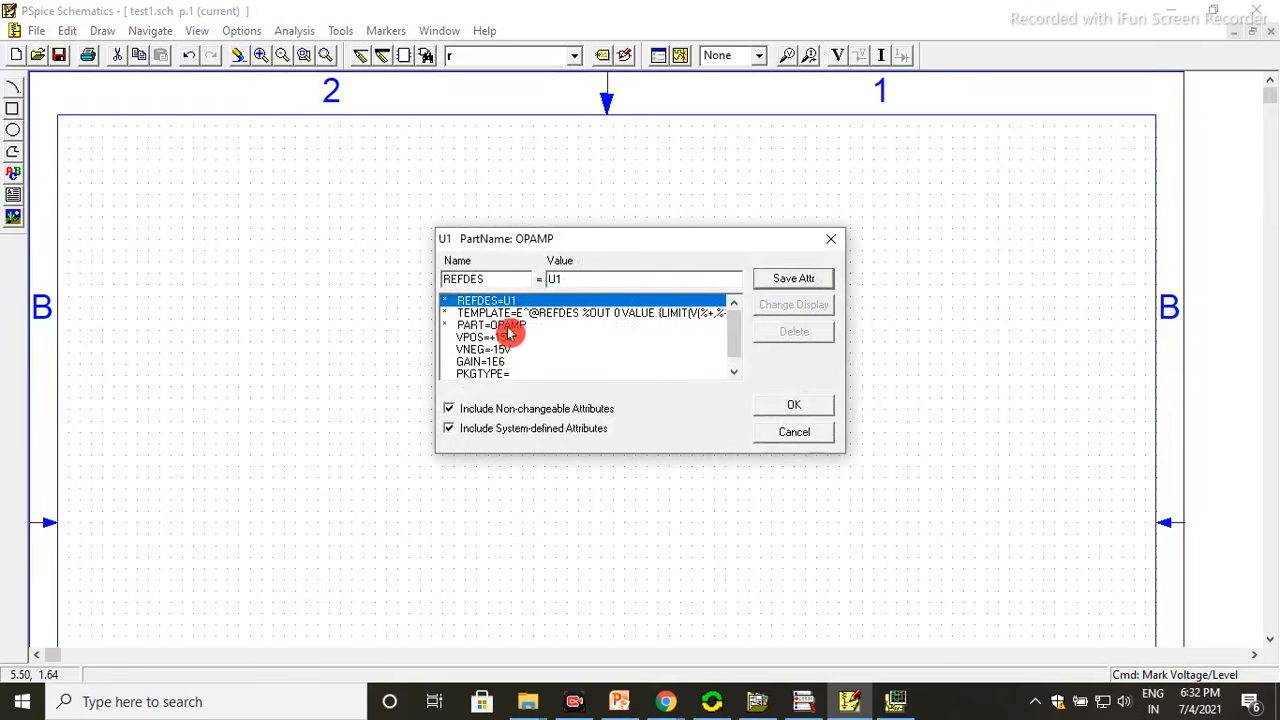
left_click(506, 328)
left_click(506, 338)
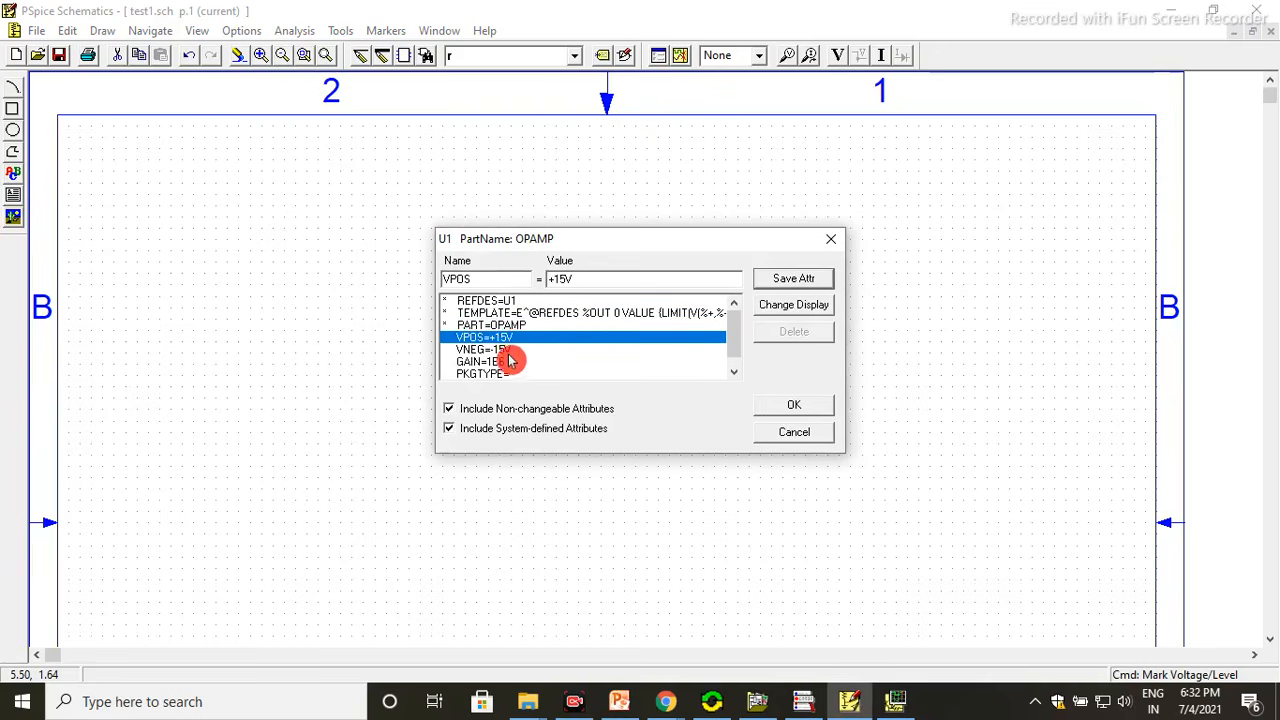
left_click(507, 351)
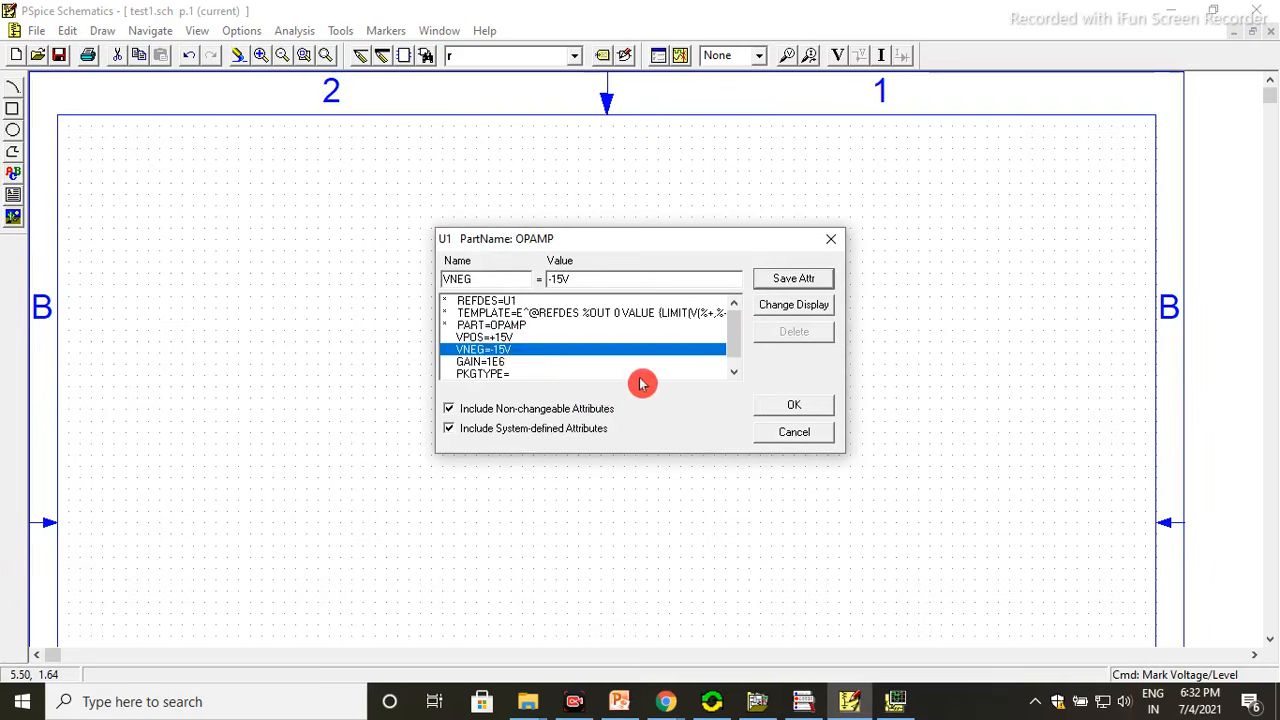
left_click(521, 337)
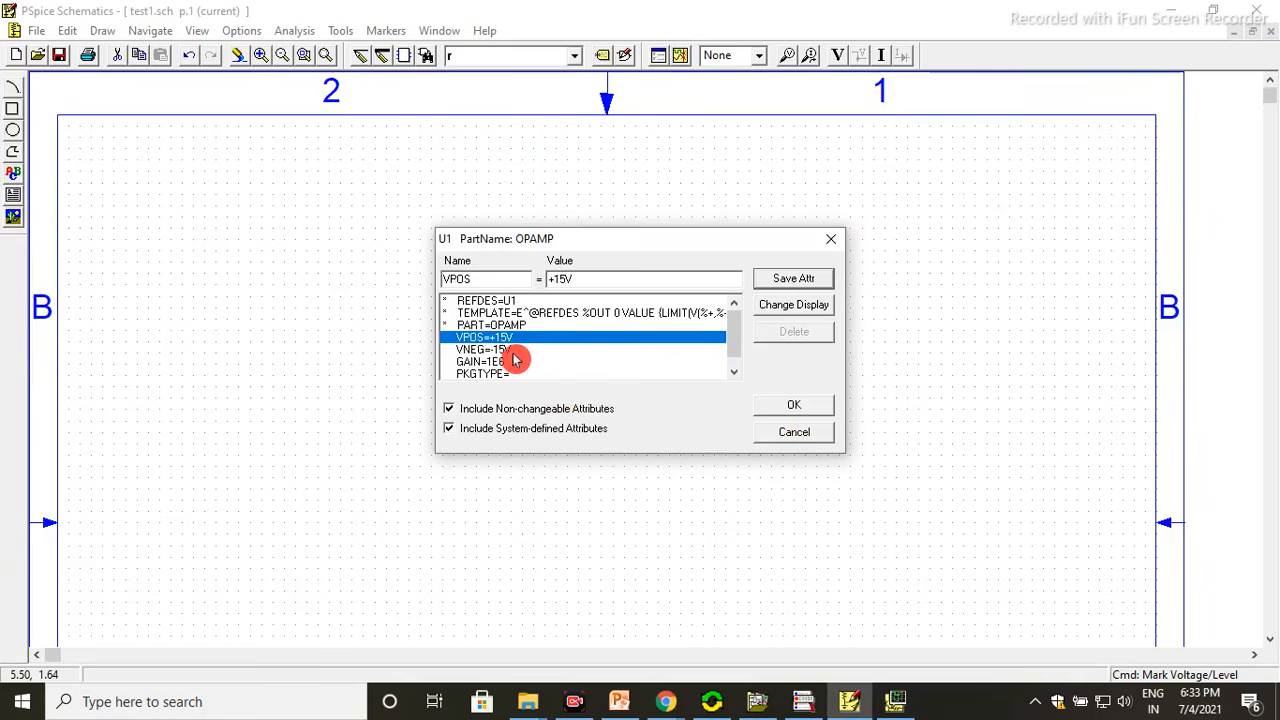
left_click(515, 352)
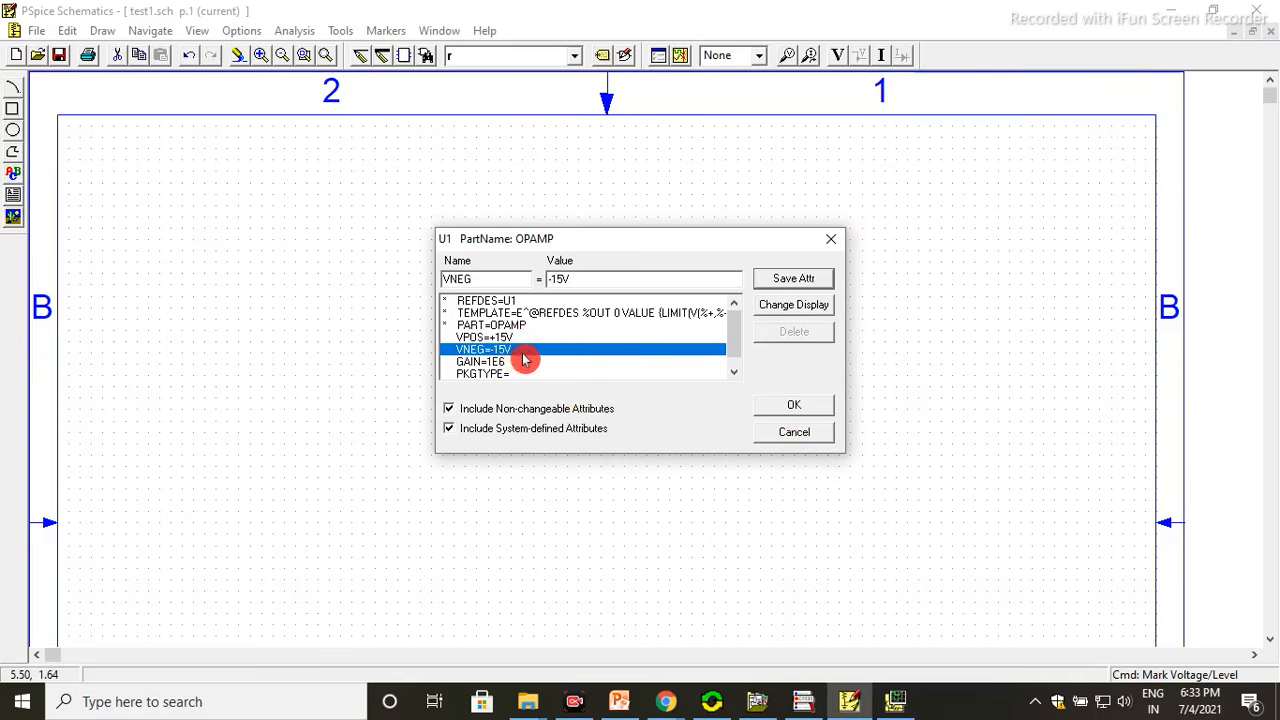
left_click(794, 406)
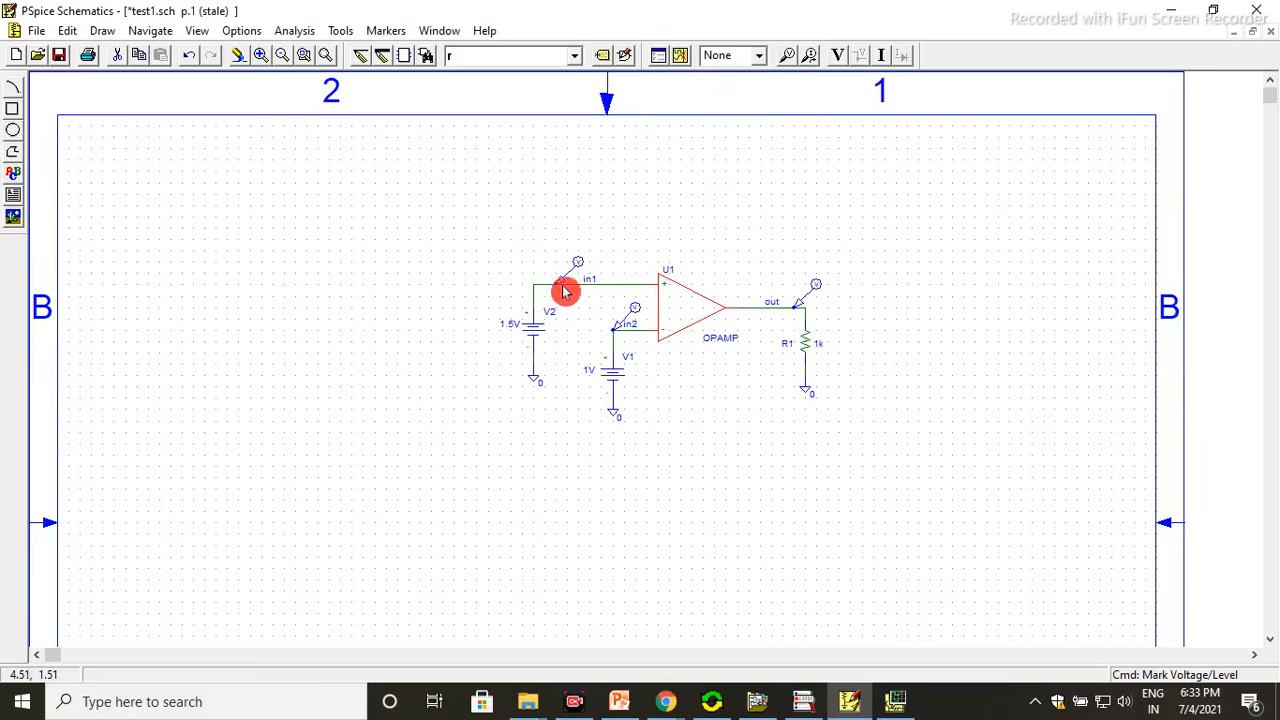
Switch to PSpice A/D and examine the V(out) trace level against the op-amp's supply limits
left_click(1175, 10)
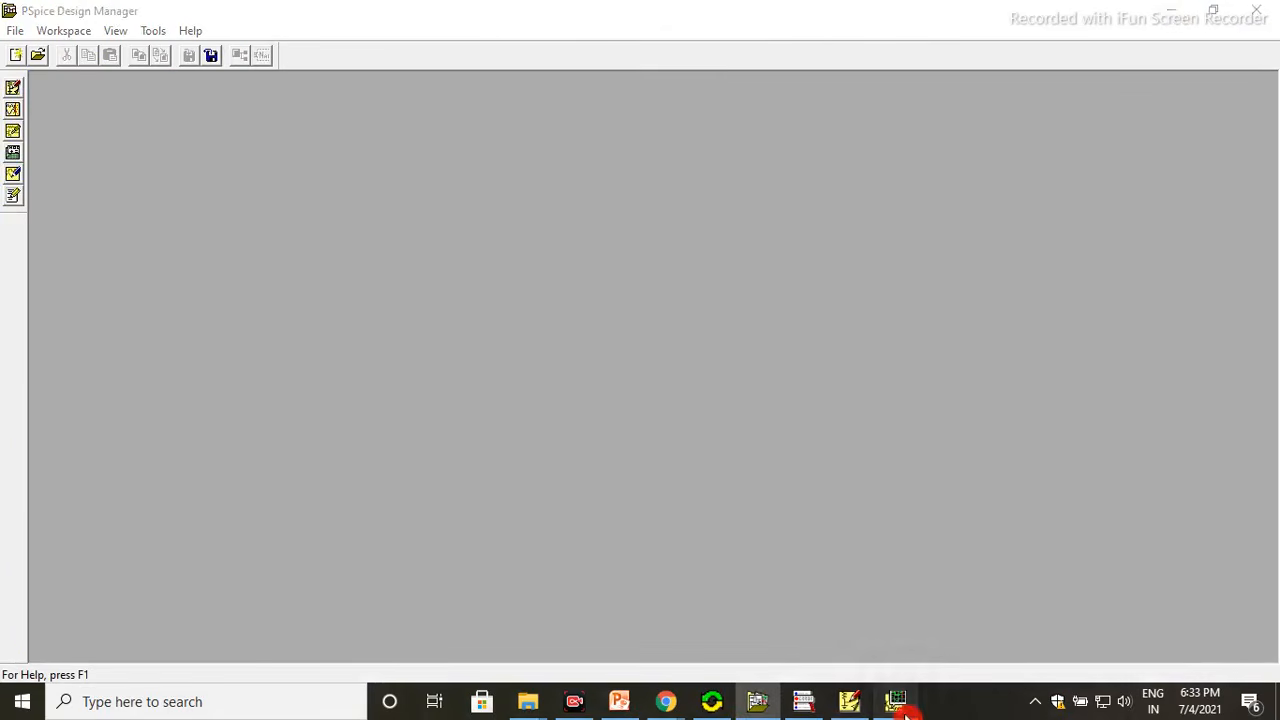
left_click(897, 702)
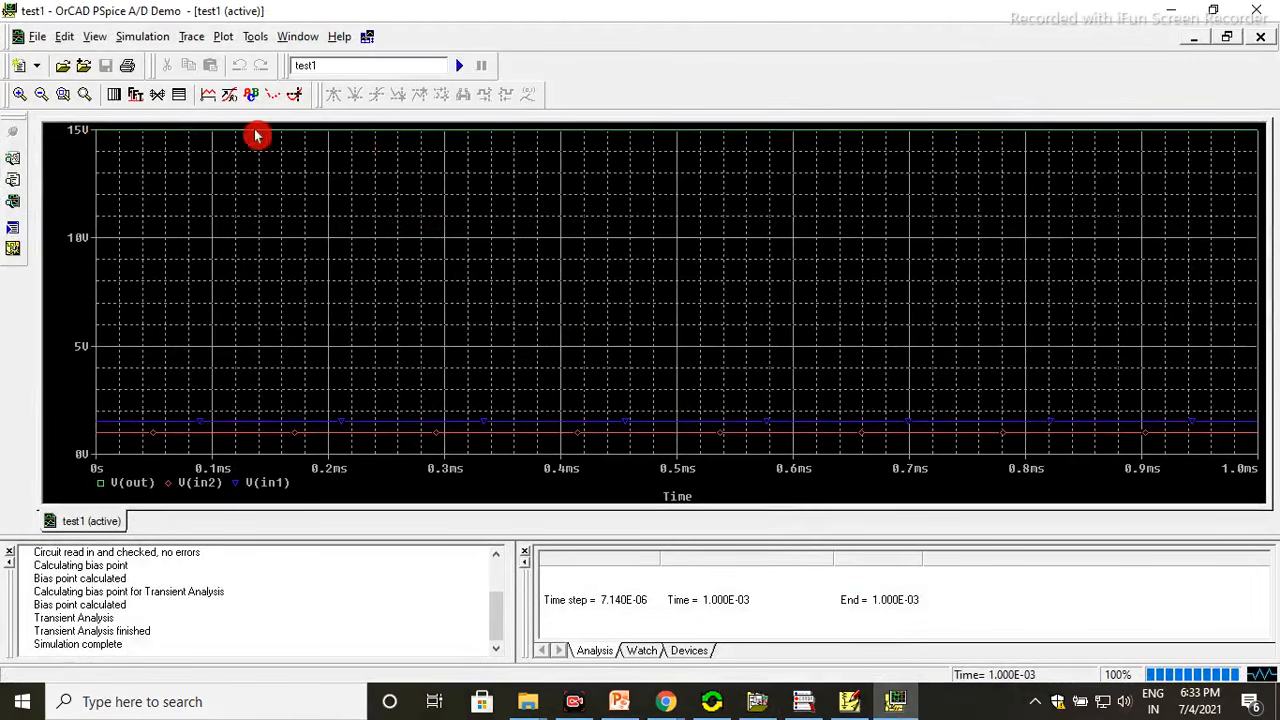
left_click(1171, 10)
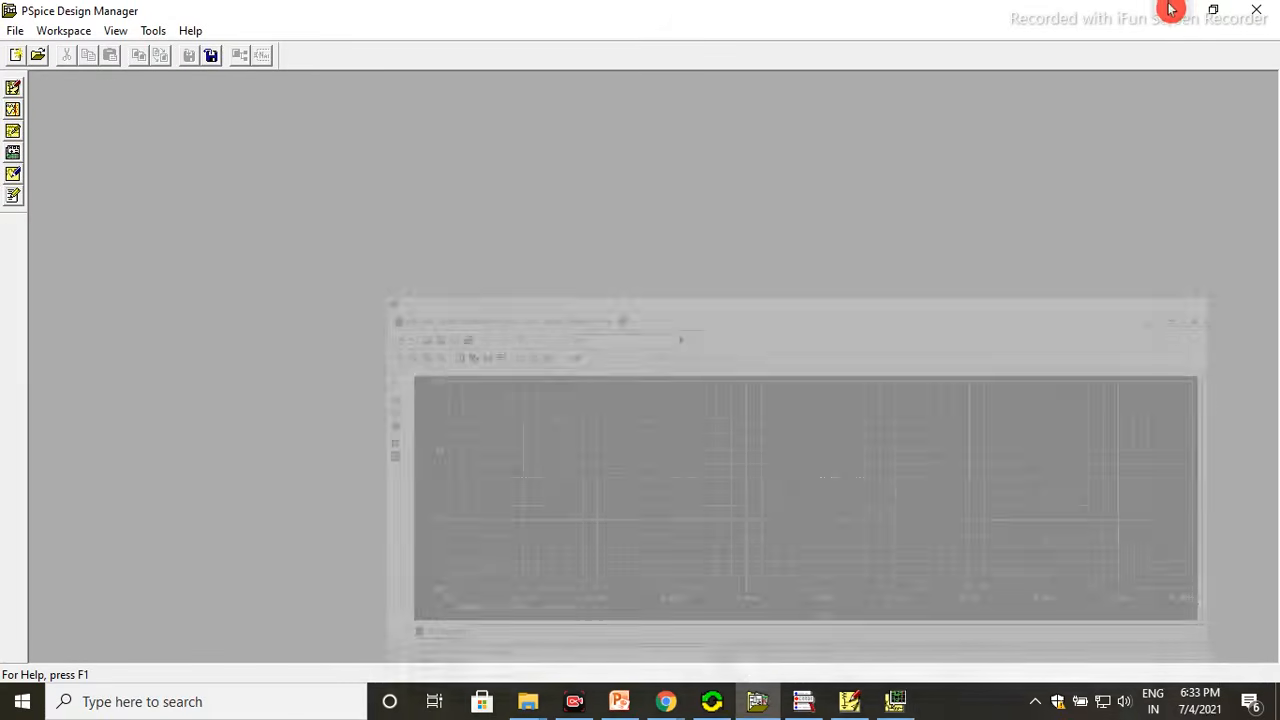
left_click(895, 700)
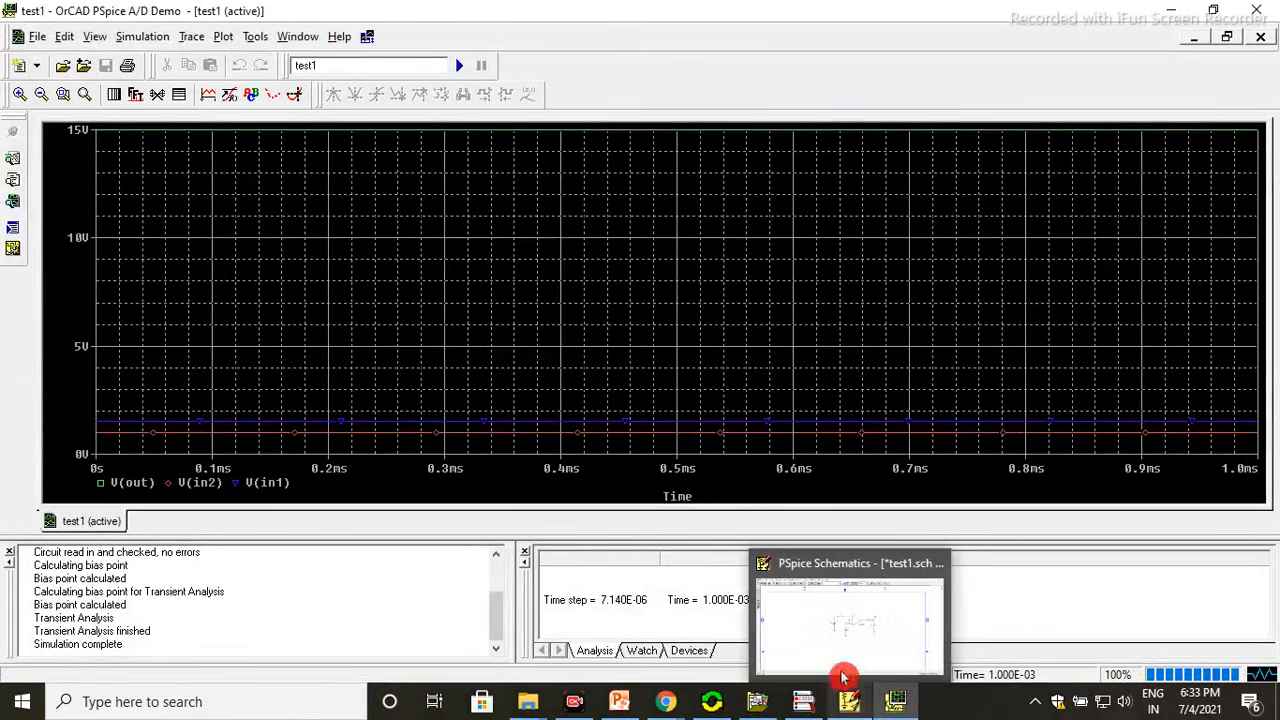